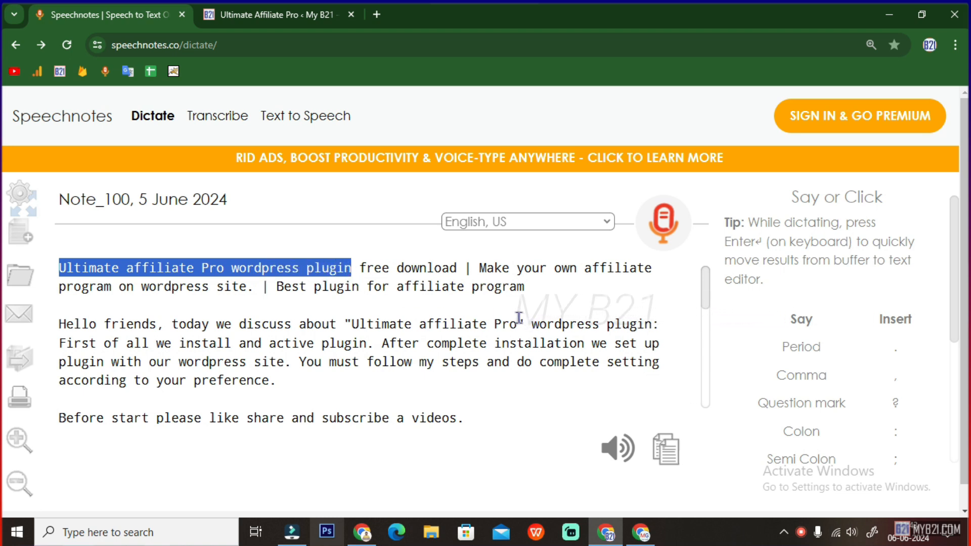
- Switch to the Ultimate Affiliate Pro admin page and look over its list of available extensions
key("ctrl+Tab")
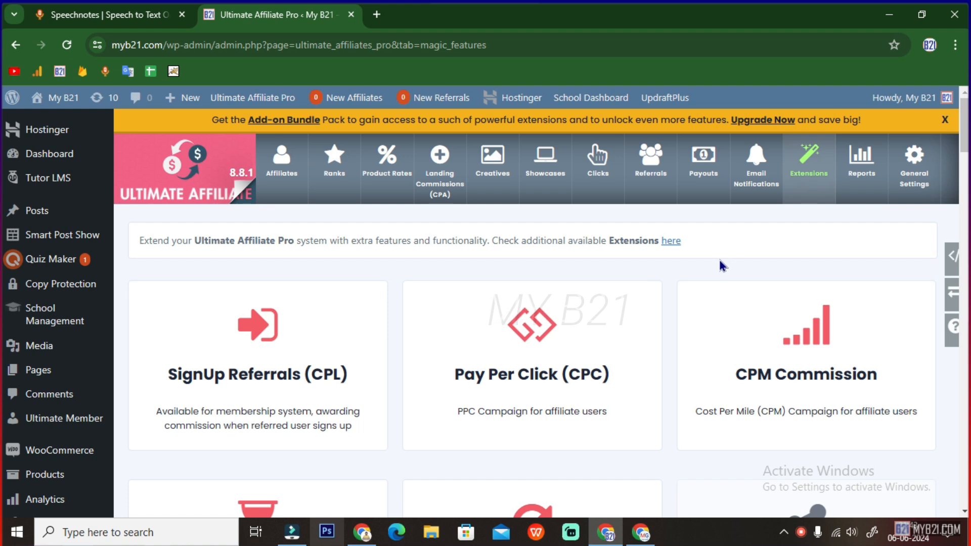
scroll(719, 259, "down", 2)
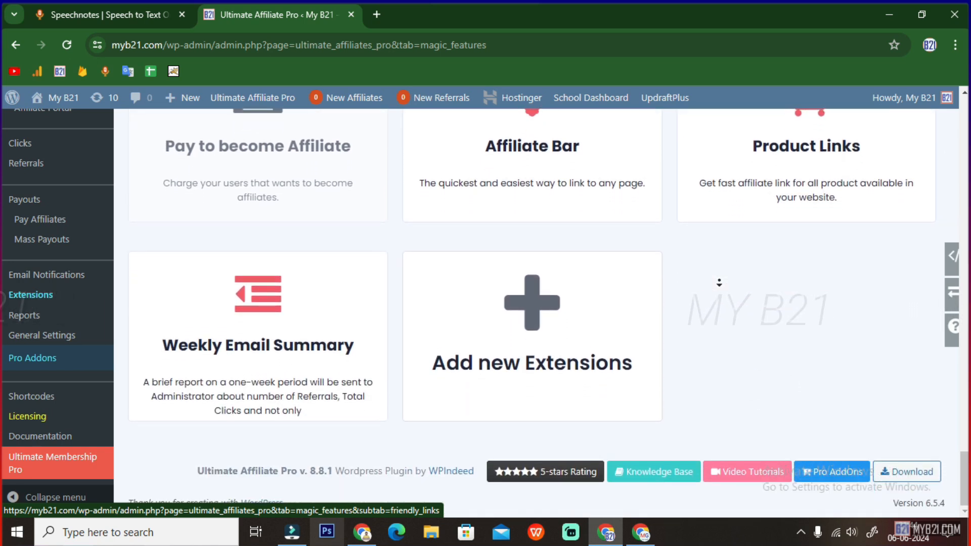
scroll(734, 293, "up", 10)
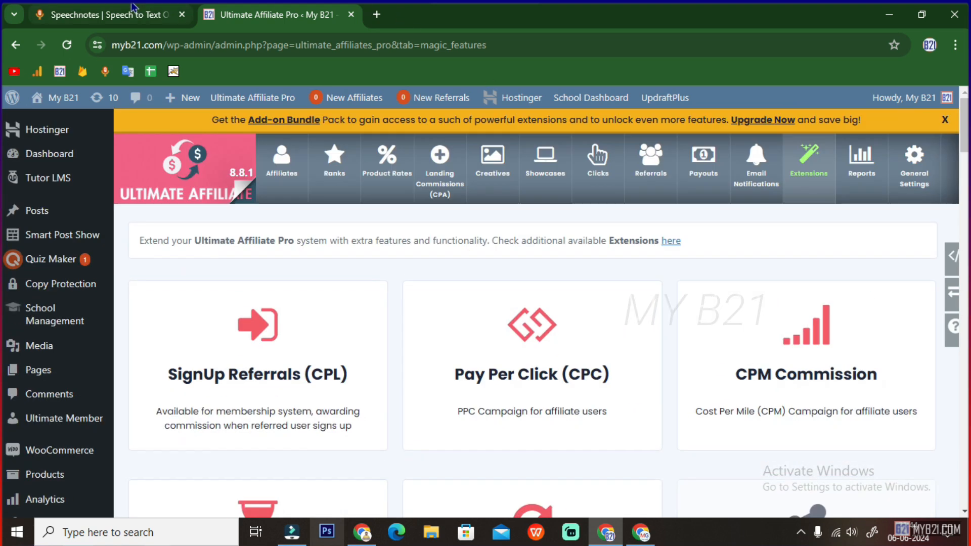
- Review the numbered tutorial outline in the Speechnotes note, from the plugin download process to testing the affiliate
left_click(127, 23)
scroll(343, 325, "down", 5)
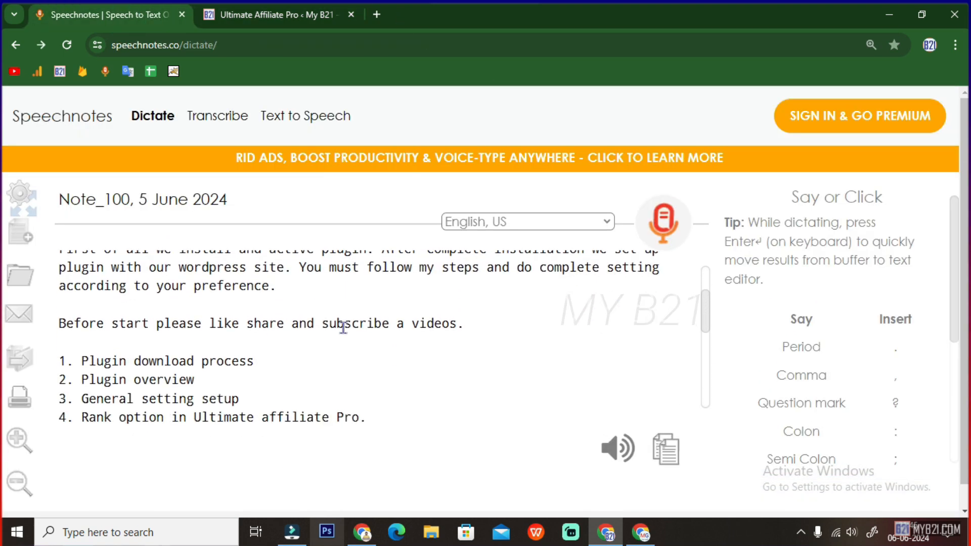
left_click_drag(78, 315, 239, 316)
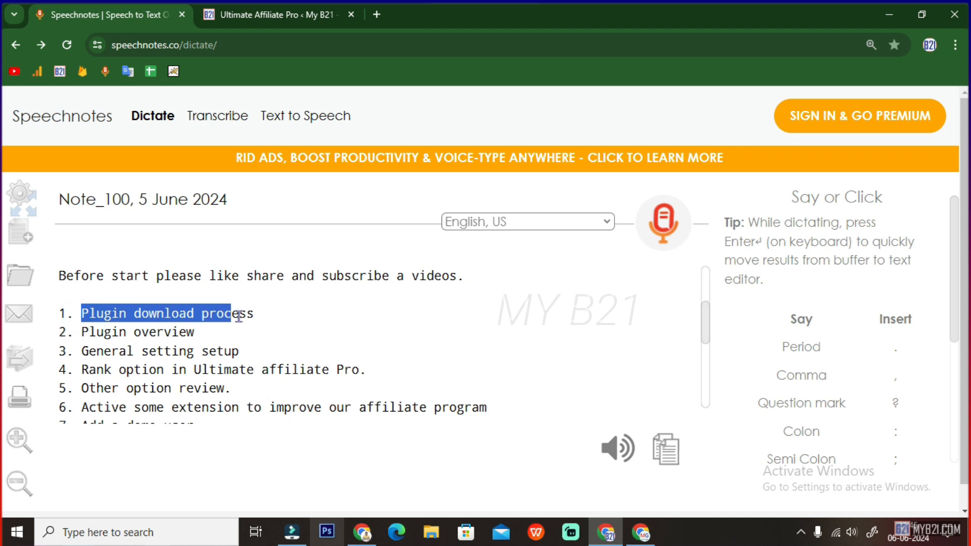
left_click_drag(81, 332, 195, 333)
left_click_drag(80, 350, 238, 353)
left_click_drag(81, 369, 371, 373)
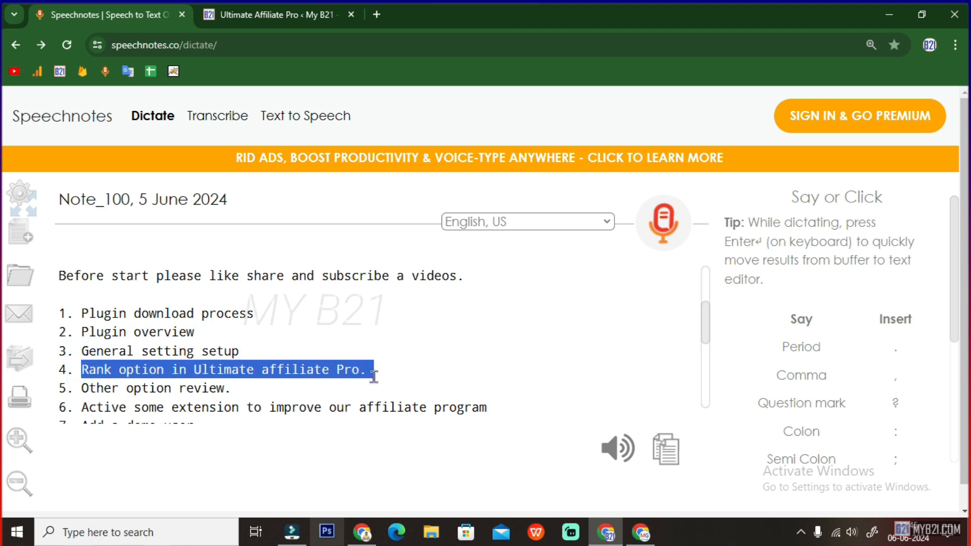
left_click_drag(80, 388, 243, 387)
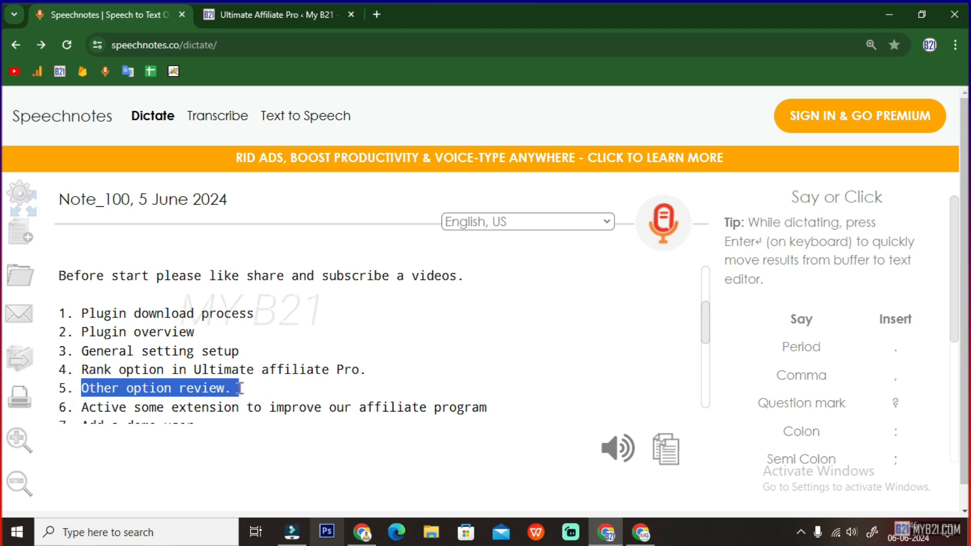
scroll(261, 349, "down", 1)
left_click_drag(59, 359, 492, 359)
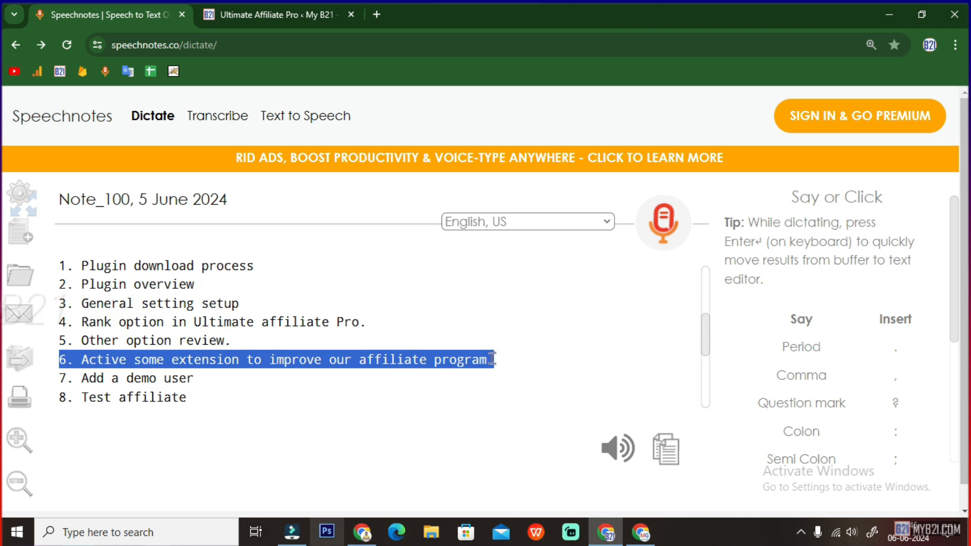
scroll(383, 388, "down", 1)
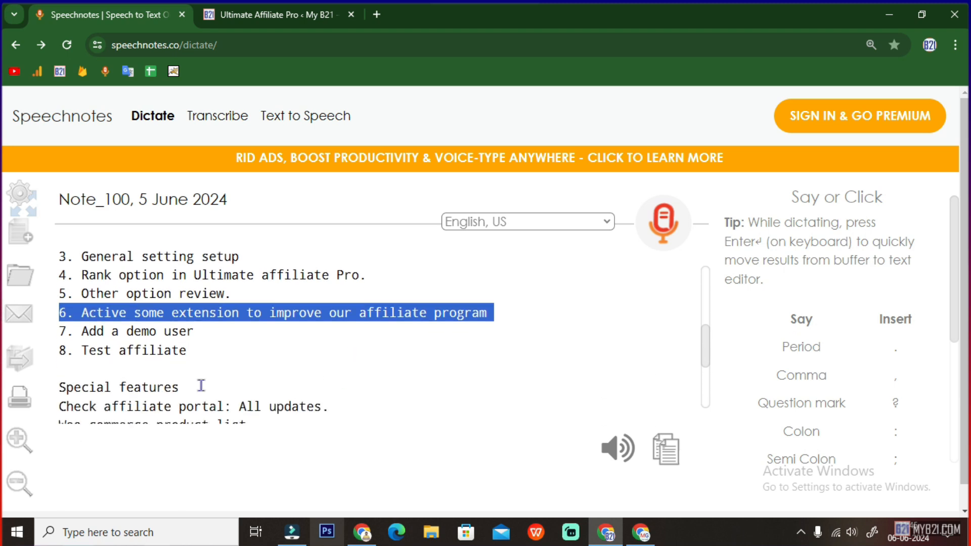
left_click_drag(201, 352, 54, 337)
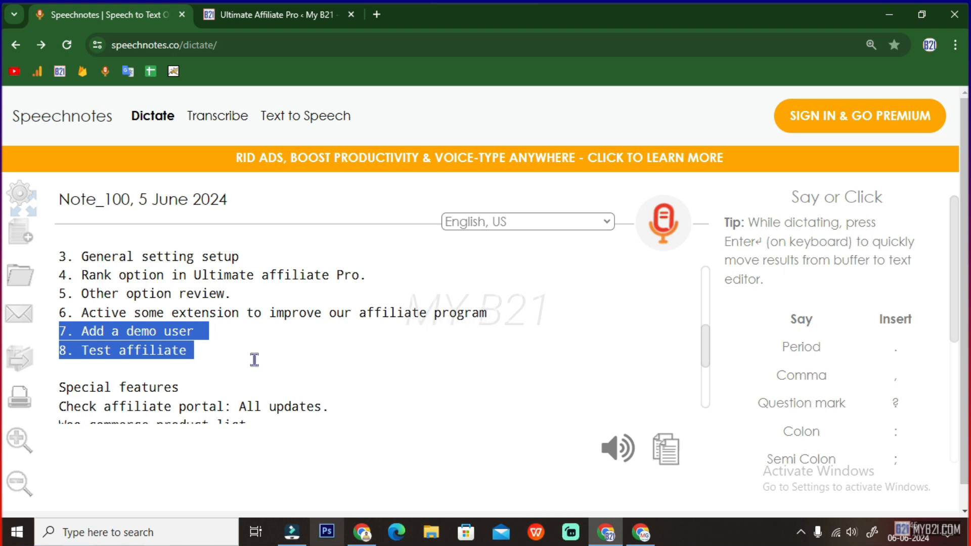
triple_click(211, 317)
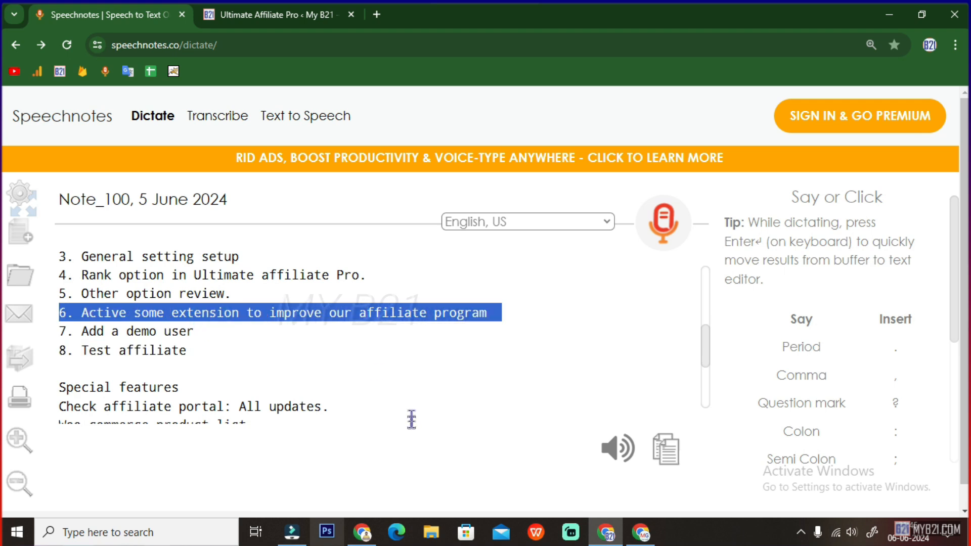
- Return to the WordPress admin, open the Ultimate Affiliate Pro dashboard, and go to the plugin's Extensions page
left_click(268, 14)
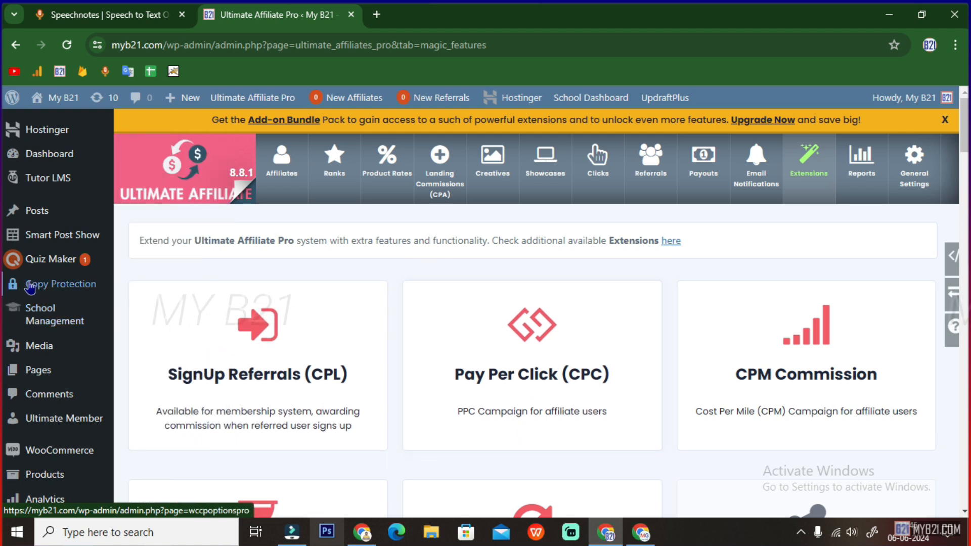
scroll(30, 287, "down", 12)
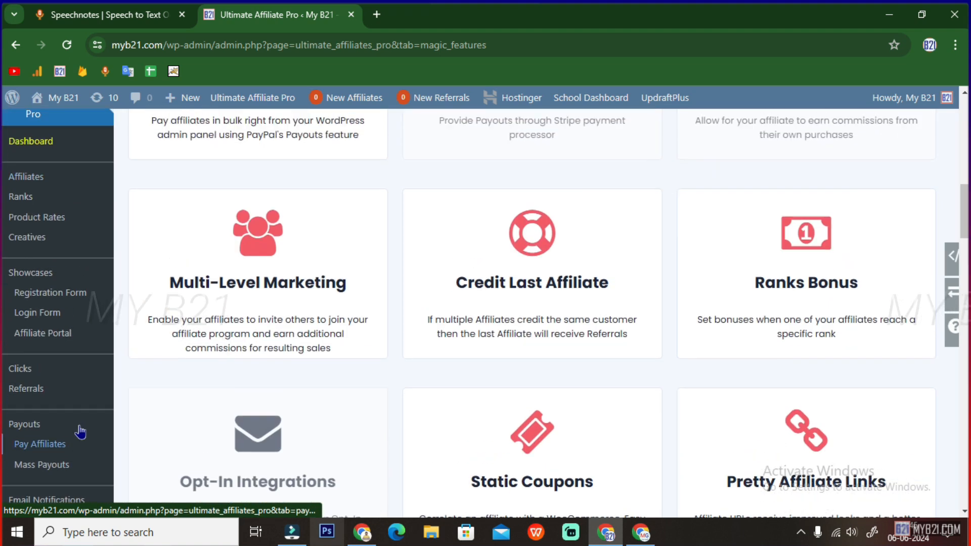
scroll(80, 432, "up", 4)
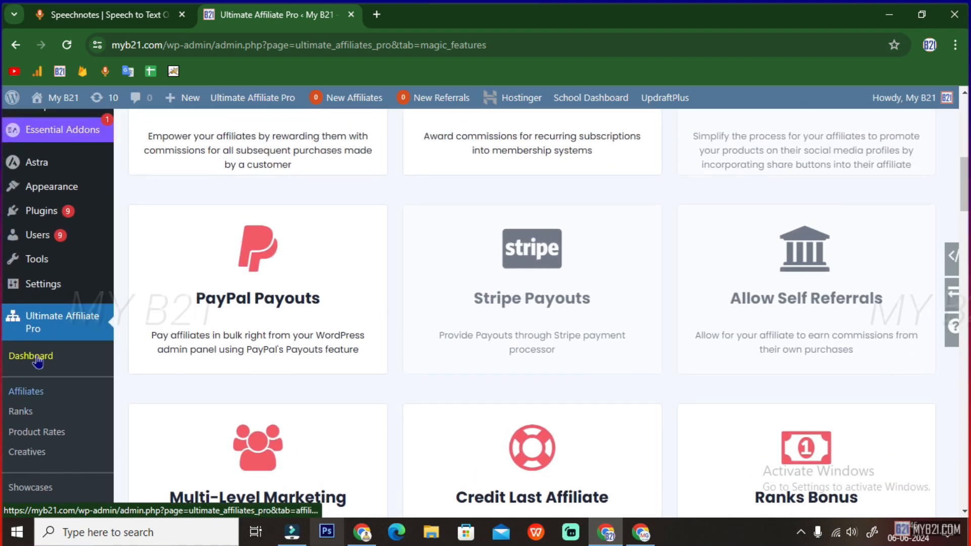
left_click(71, 322)
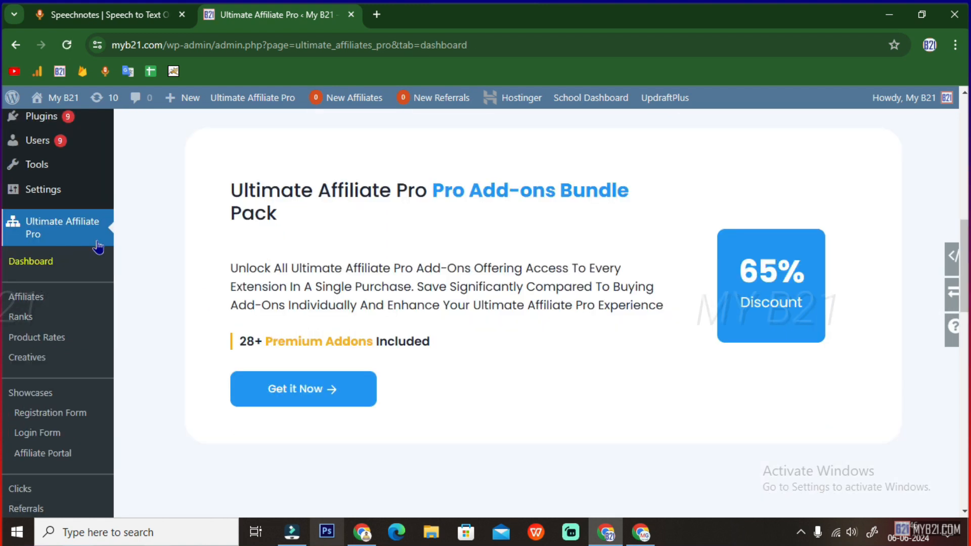
left_click(42, 226)
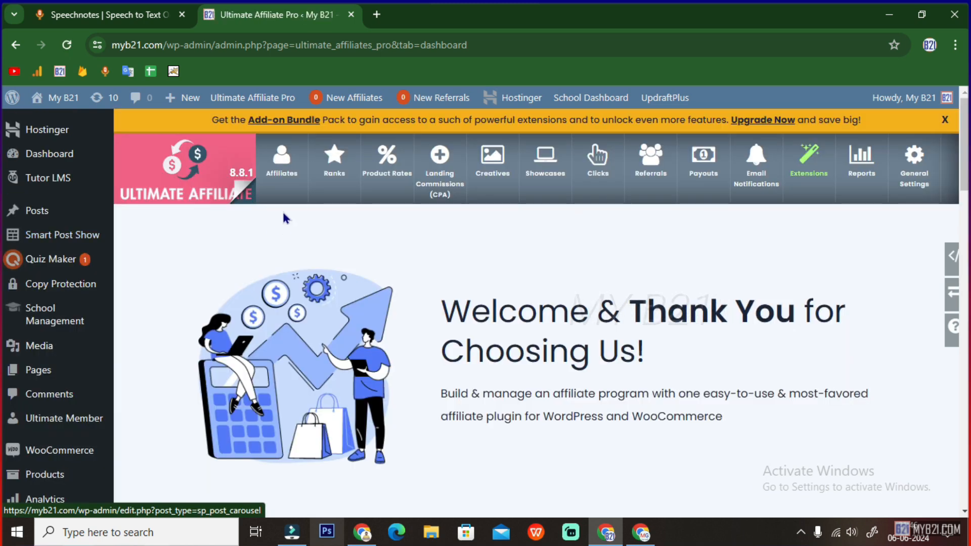
scroll(769, 331, "down", 5)
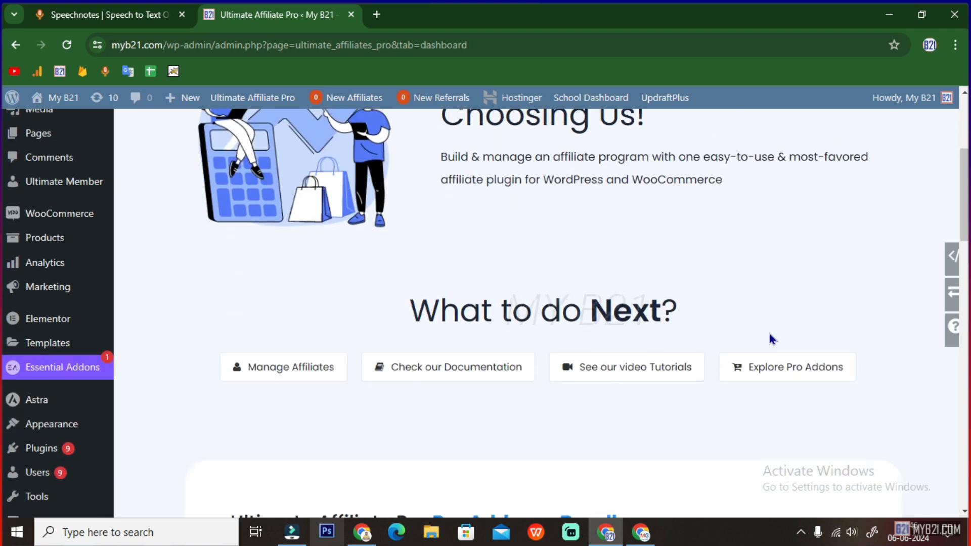
scroll(769, 331, "down", 3)
scroll(768, 333, "up", 8)
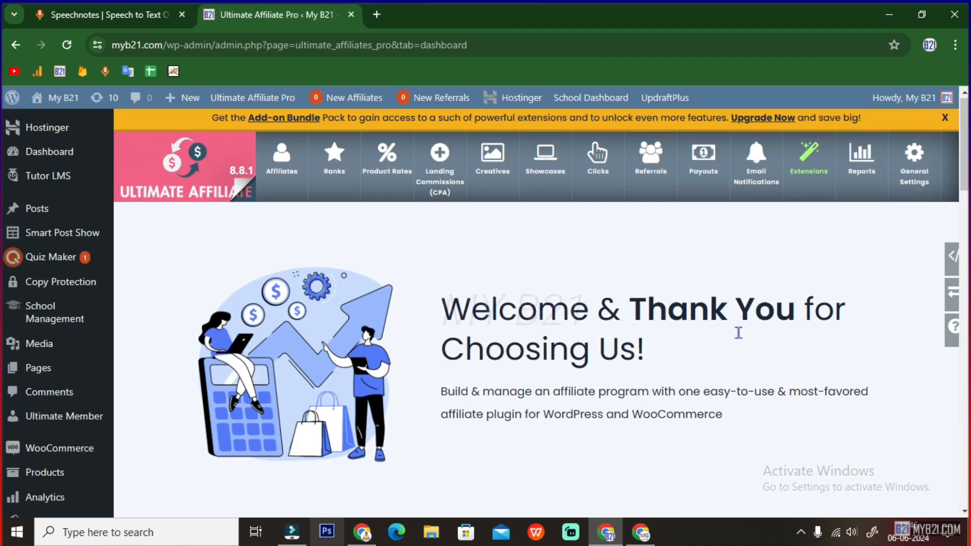
left_click(819, 174)
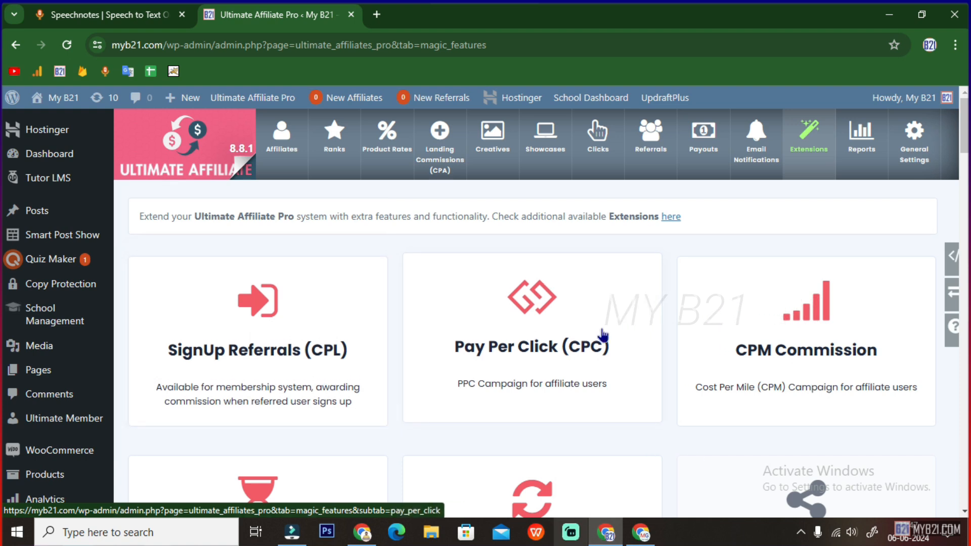
- Switch to the My B21 public website window, view the options under Account, and return to the WordPress admin window
left_click(360, 537)
left_click(377, 446)
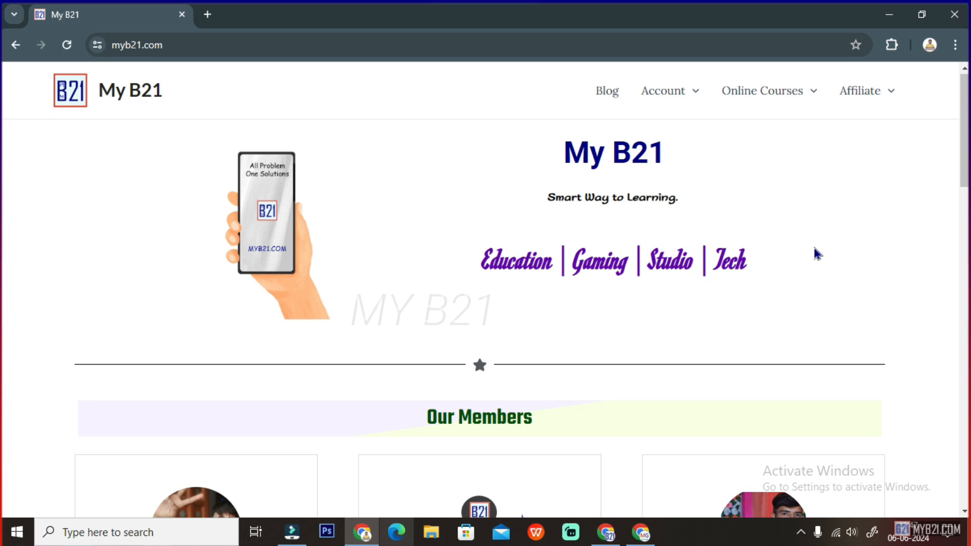
mouse_move(681, 92)
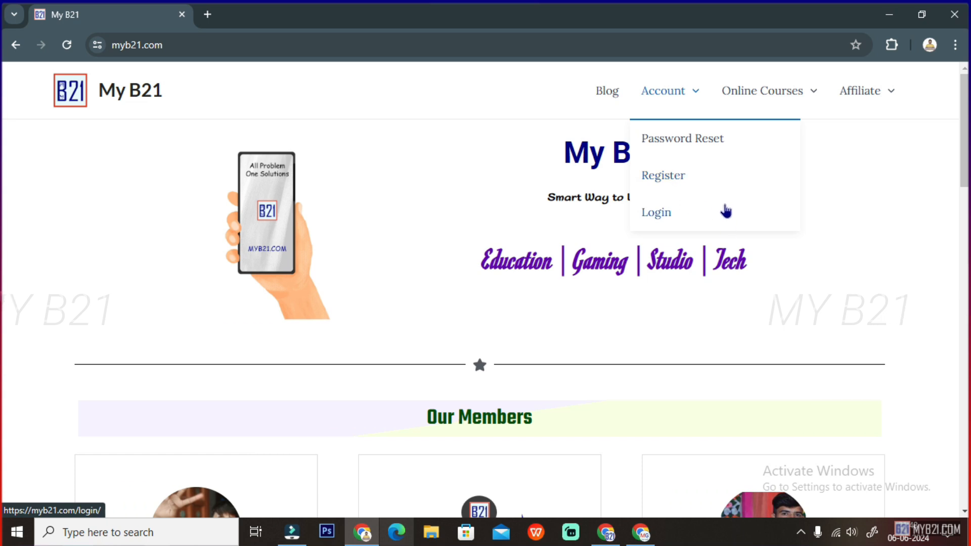
left_click(605, 536)
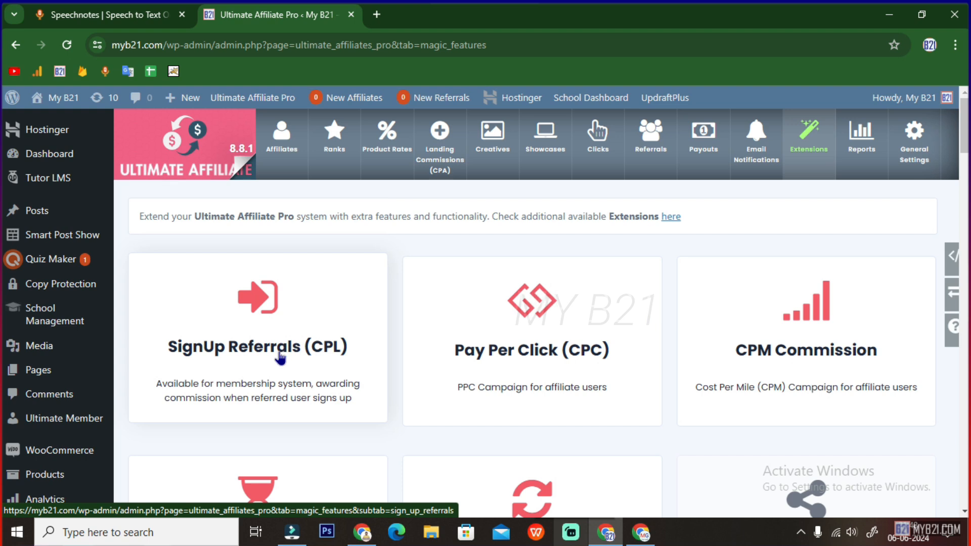
- Open the SignUp Referrals (CPL) extension and examine its default amount and default referral status settings
left_click(283, 353)
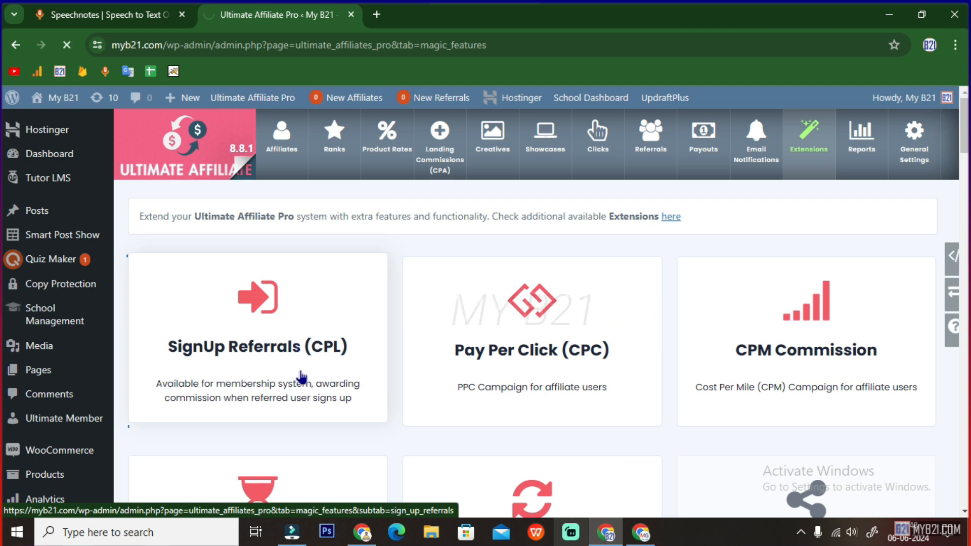
scroll(344, 363, "down", 2)
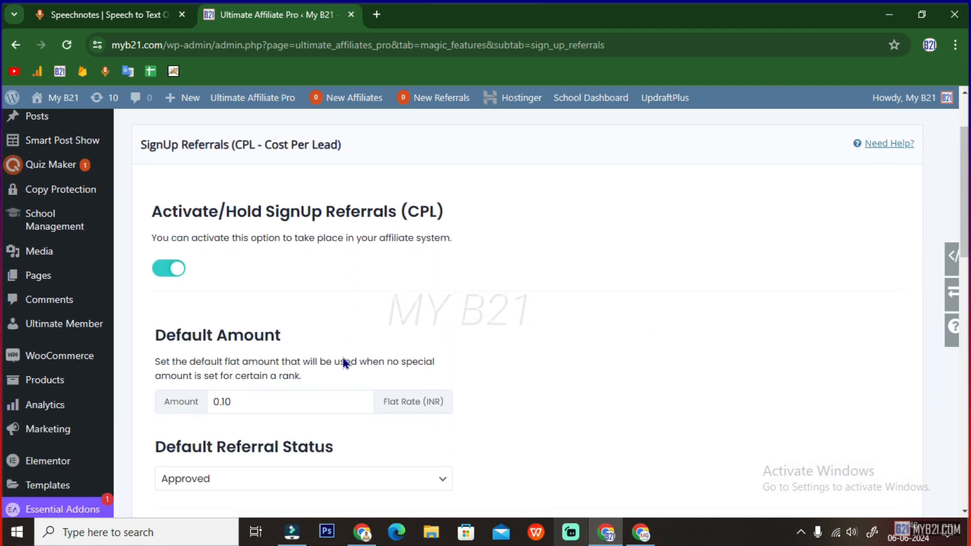
scroll(202, 293, "down", 2)
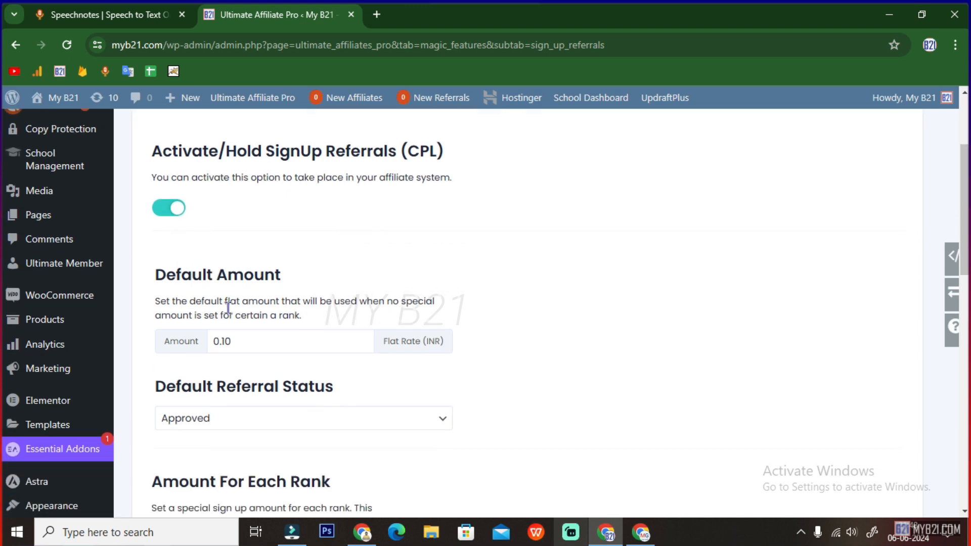
left_click_drag(242, 309, 213, 321)
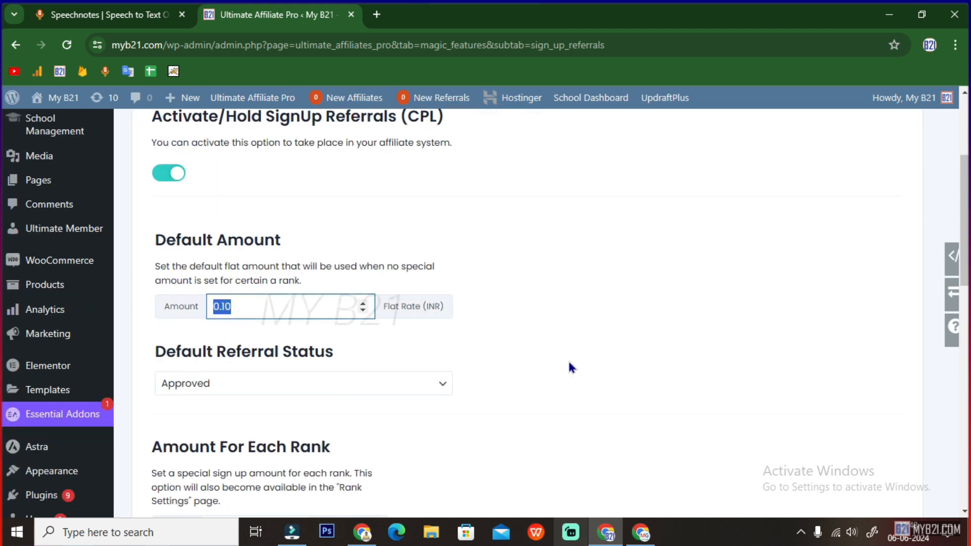
scroll(571, 366, "down", 2)
left_click_drag(153, 264, 358, 267)
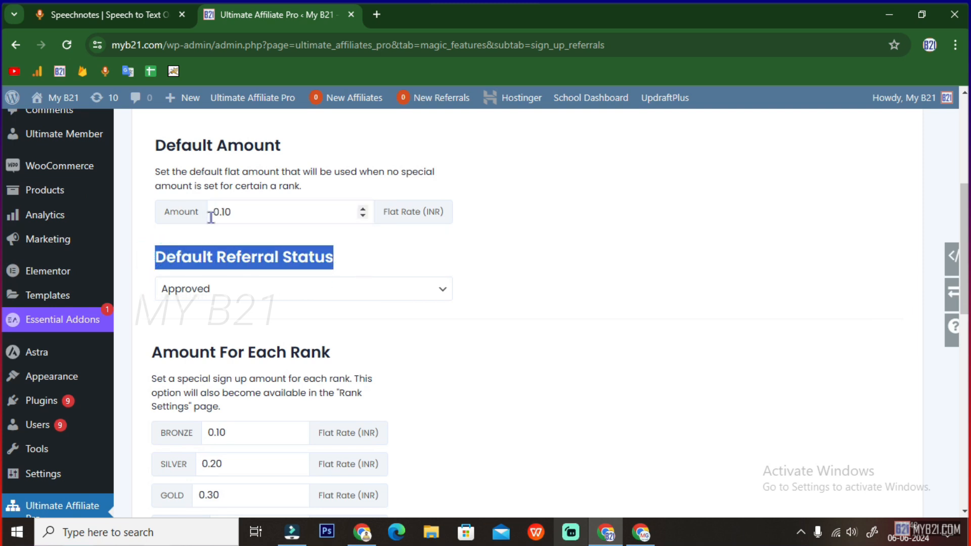
- Examine the special sign-up amounts for the Bronze, Silver, Gold, Platinum and Diamond ranks
scroll(279, 241, "down", 3)
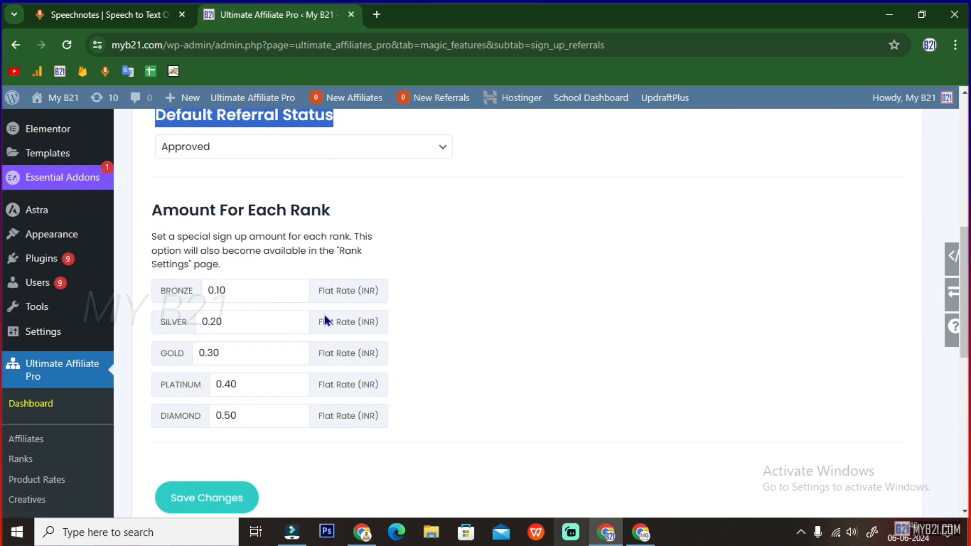
double_click(242, 289)
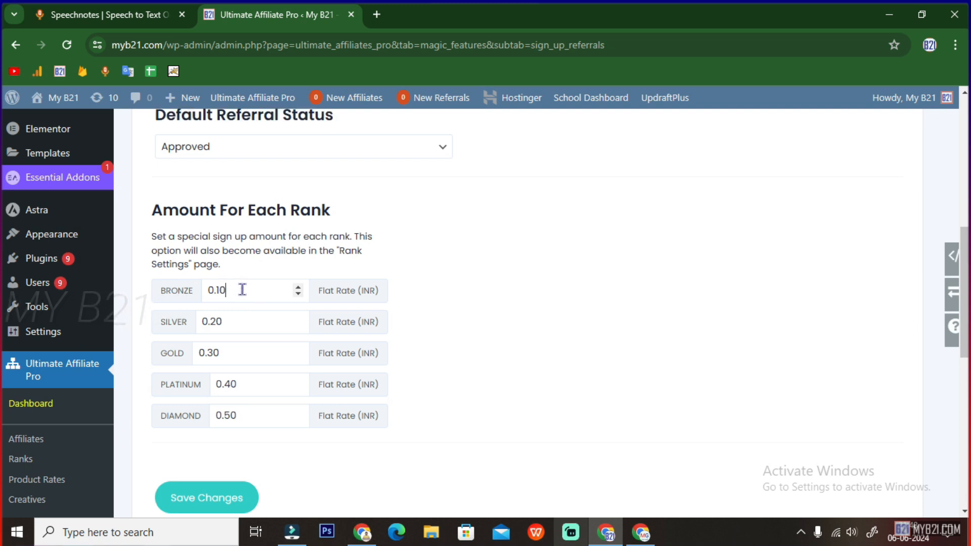
double_click(235, 321)
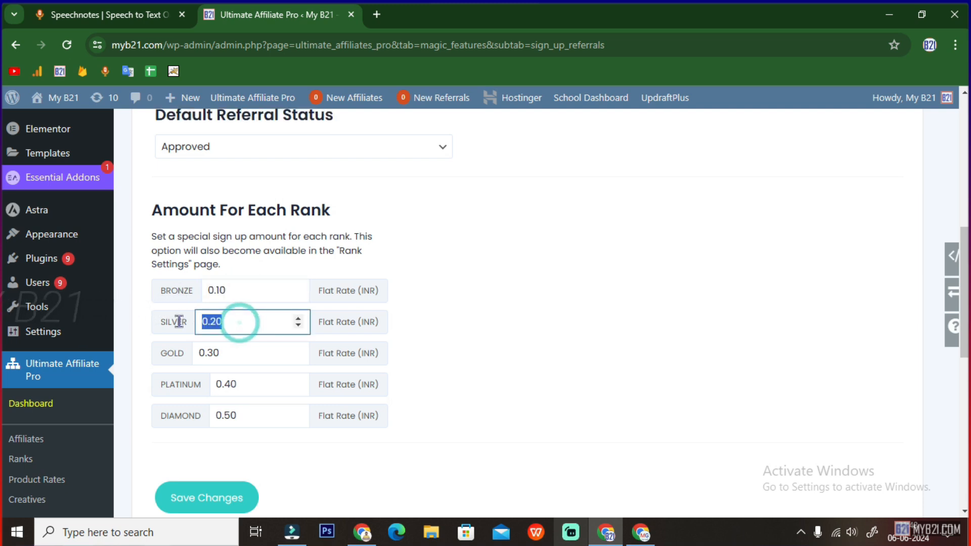
double_click(246, 354)
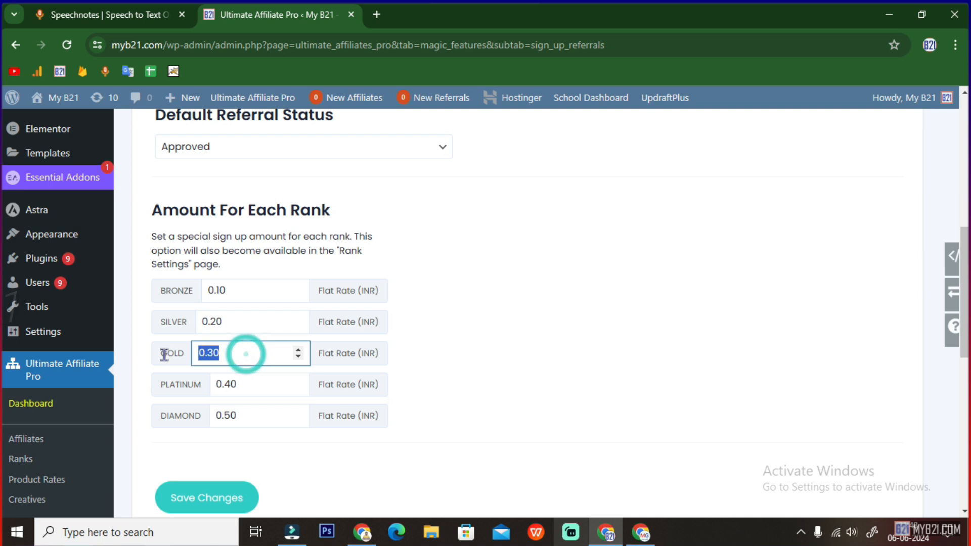
double_click(264, 384)
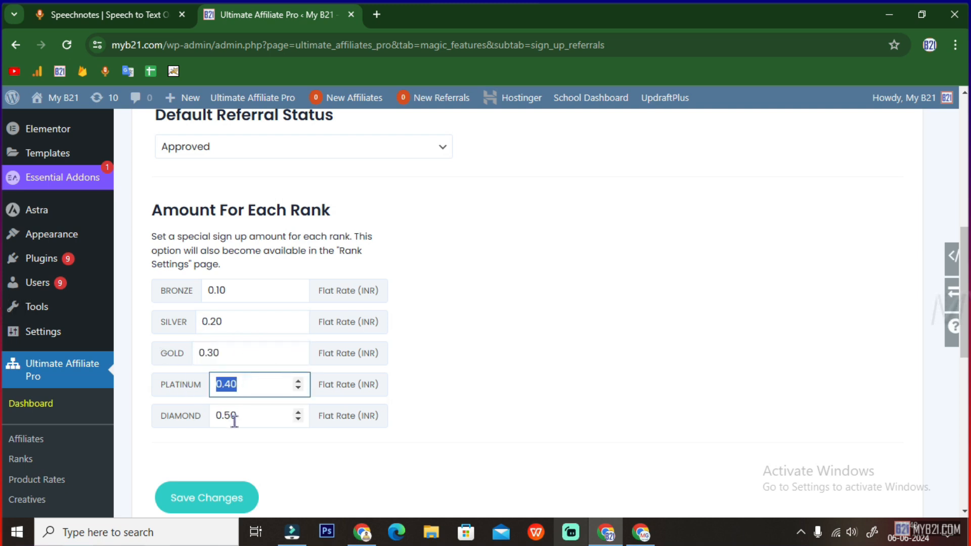
double_click(264, 417)
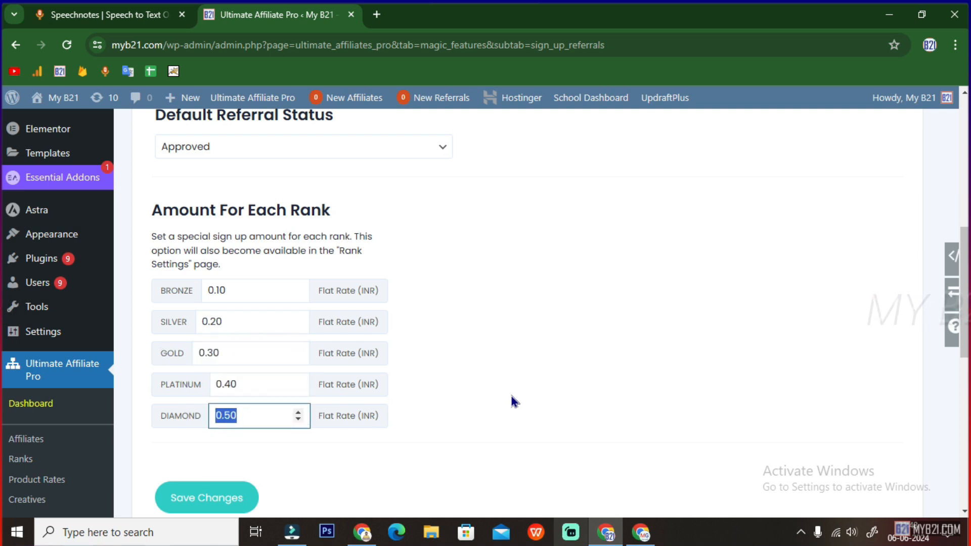
scroll(508, 394, "down", 3)
scroll(505, 393, "up", 3)
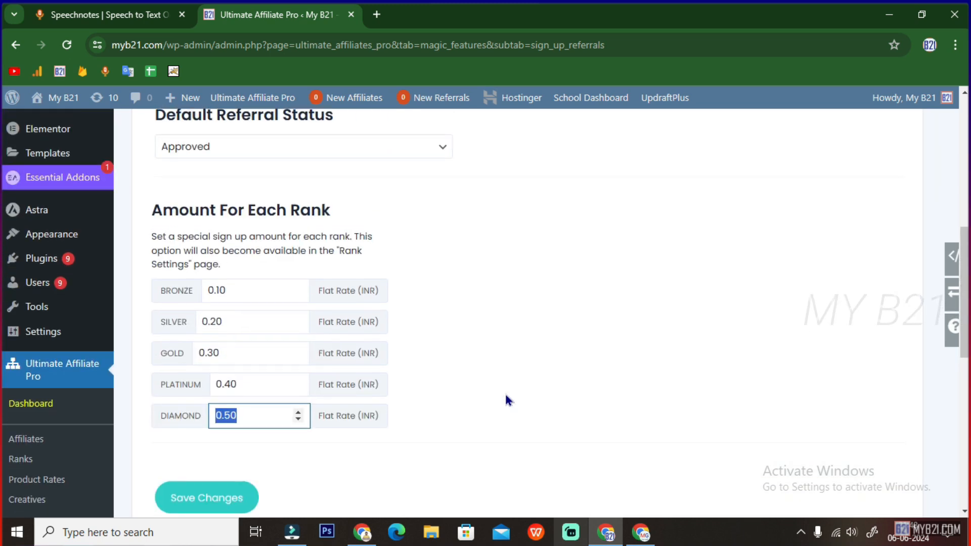
scroll(505, 393, "up", 8)
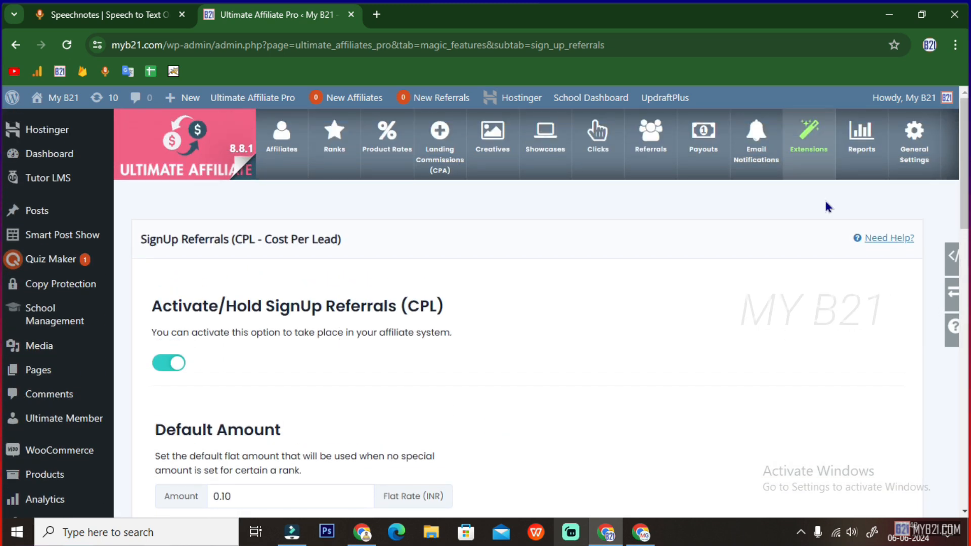
- Review the default amount, default referral status and rank amounts of SignUp Referrals, and return to the Extensions page
scroll(408, 372, "down", 3)
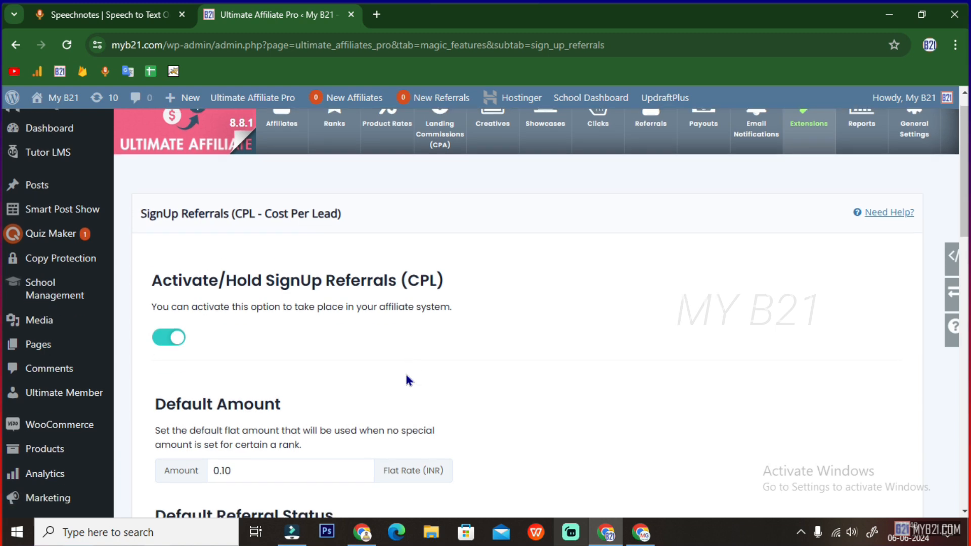
scroll(410, 380, "down", 2)
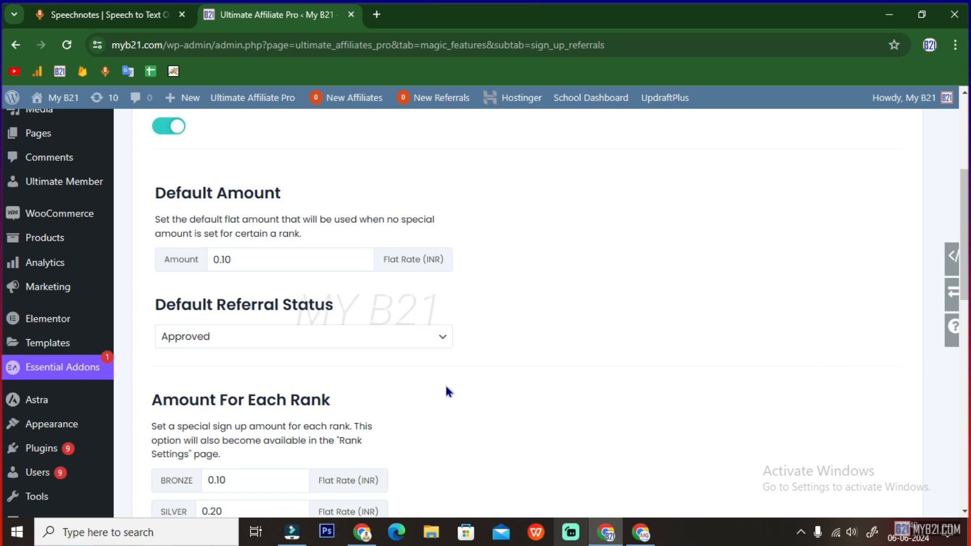
scroll(446, 386, "up", 5)
left_click(812, 145)
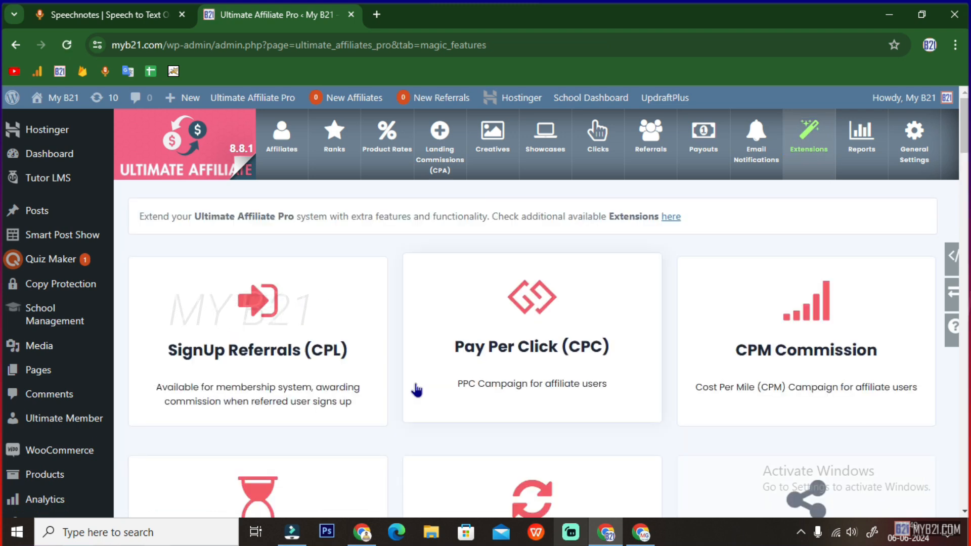
- Open the Pay Per Click (CPC) extension and examine the PPC amounts for the Bronze, Silver, Gold, Platinum and Diamond ranks
scroll(405, 399, "down", 1)
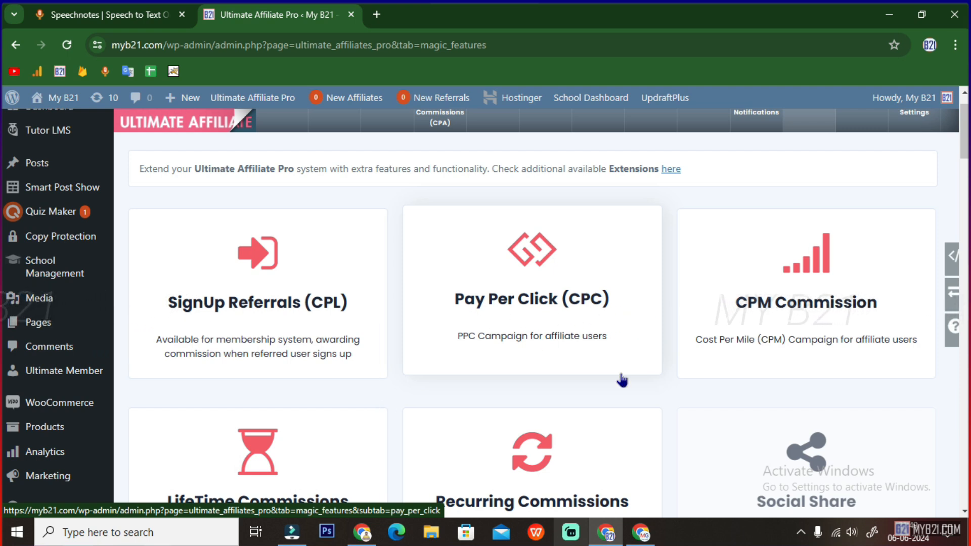
left_click(550, 303)
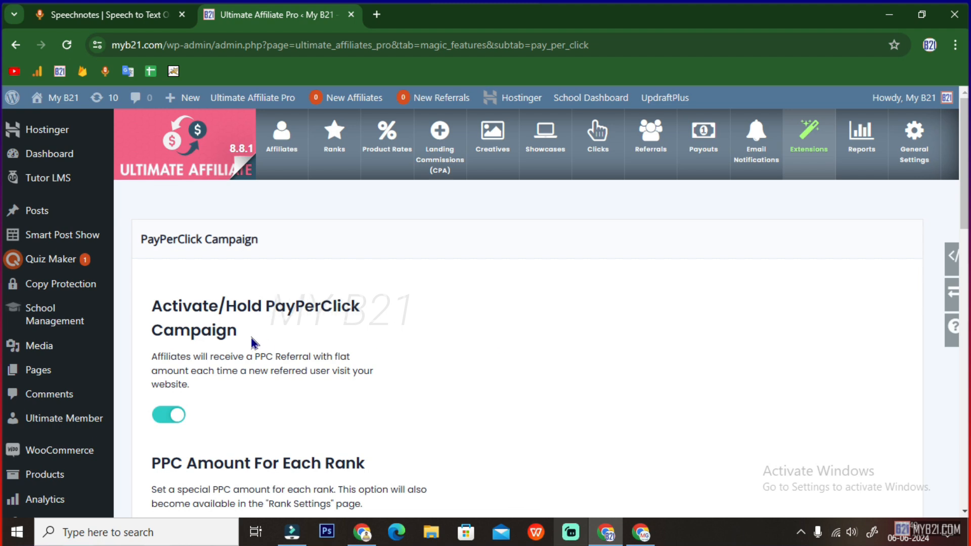
scroll(261, 339, "down", 5)
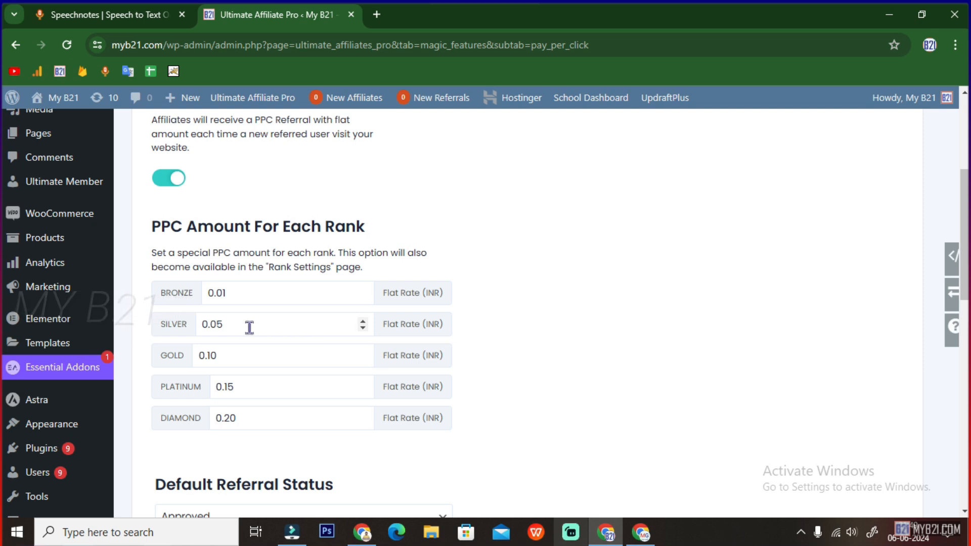
left_click(247, 291)
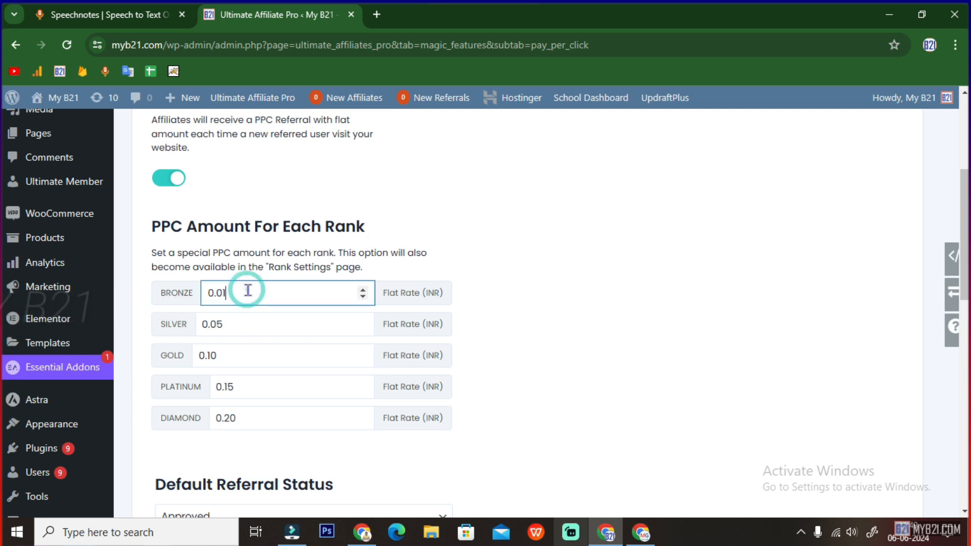
left_click(240, 325)
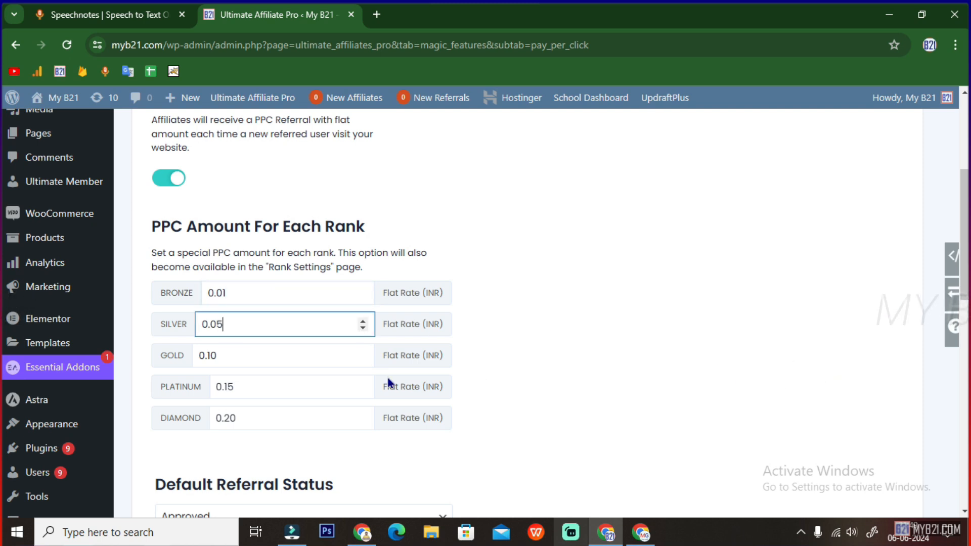
double_click(231, 357)
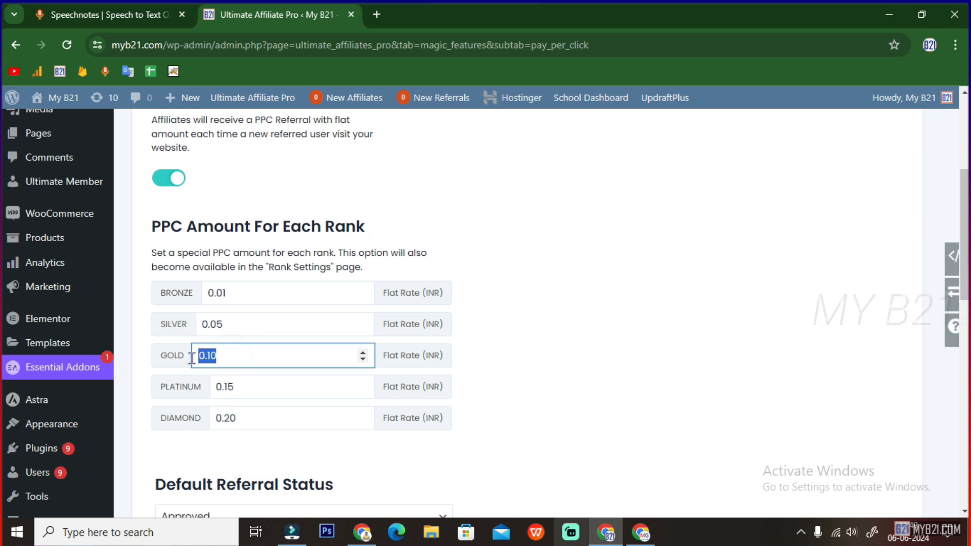
double_click(256, 384)
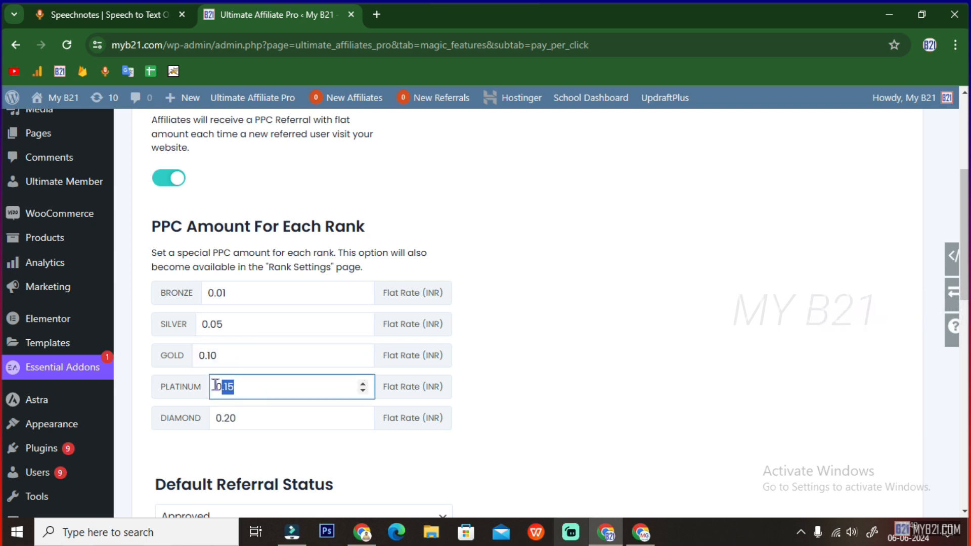
double_click(263, 419)
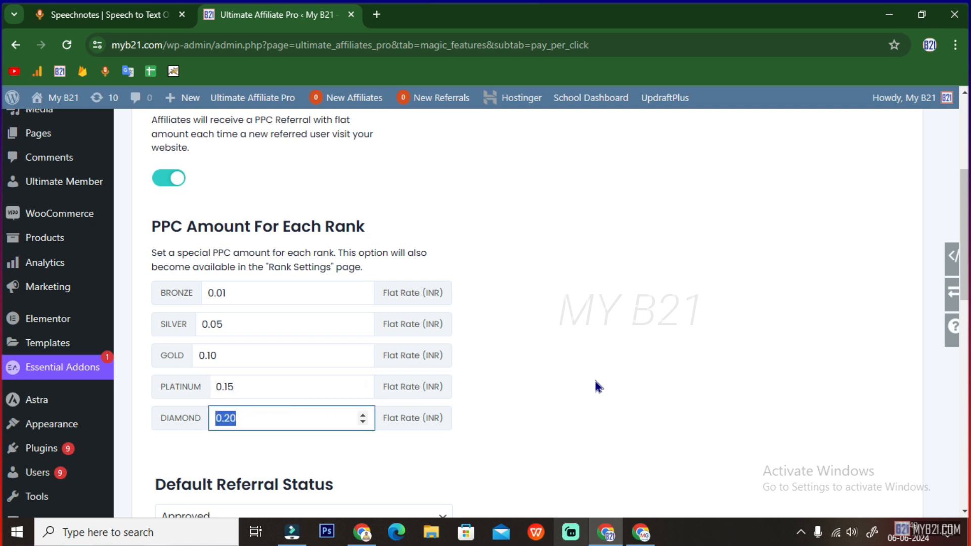
- Check the default referral status of the PayPerClick campaign and return to the Extensions page
scroll(596, 387, "down", 4)
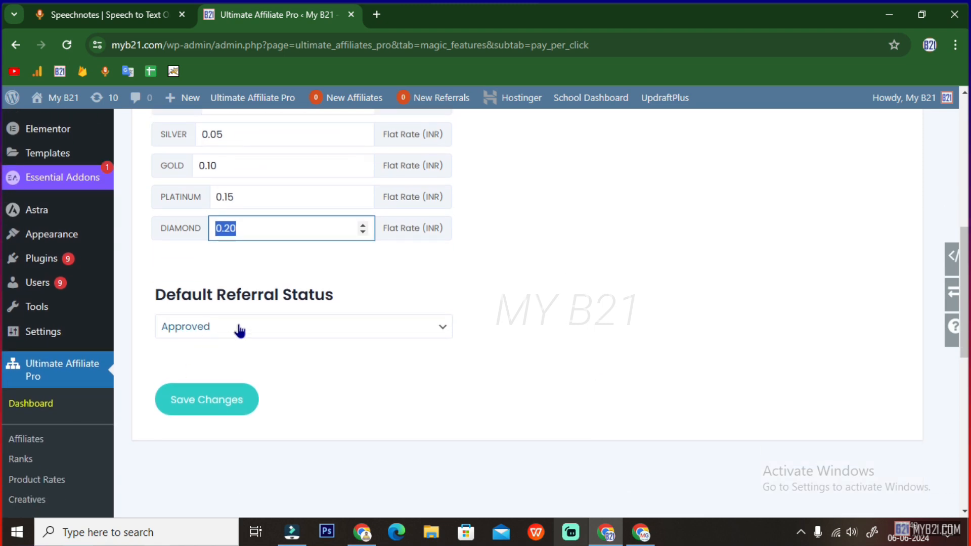
scroll(273, 314, "up", 4)
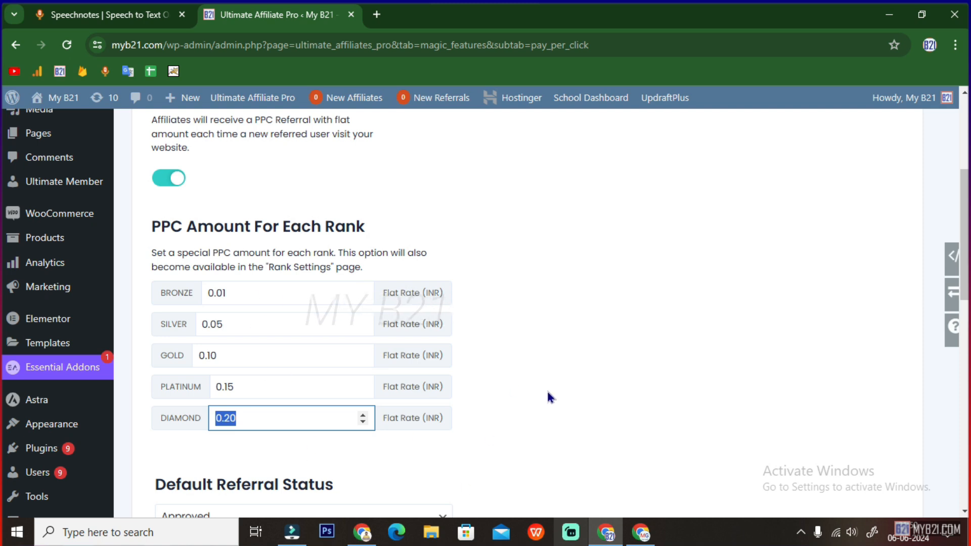
scroll(555, 397, "up", 5)
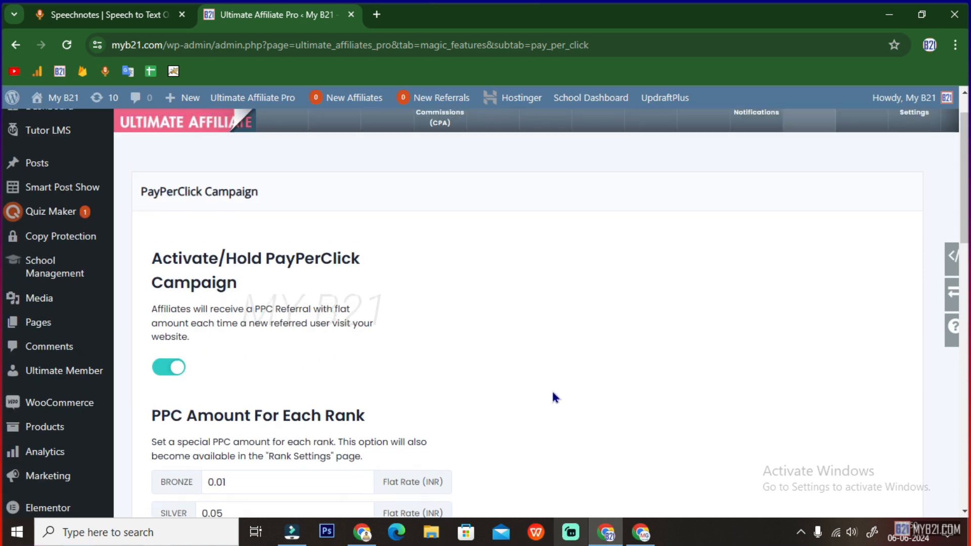
left_click(834, 167)
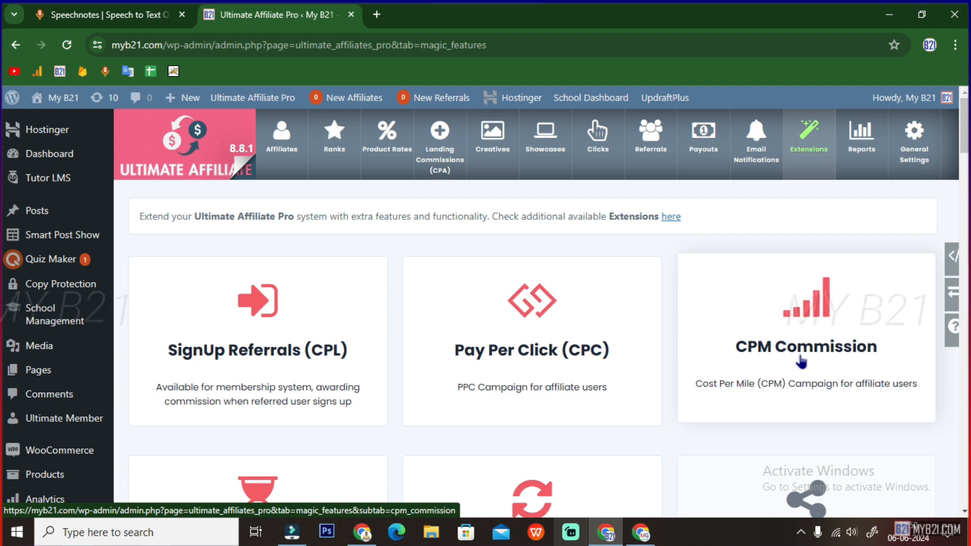
- Open the CPM Commission extension and read the activation notes of the Cost Per Mile campaign
left_click(819, 361)
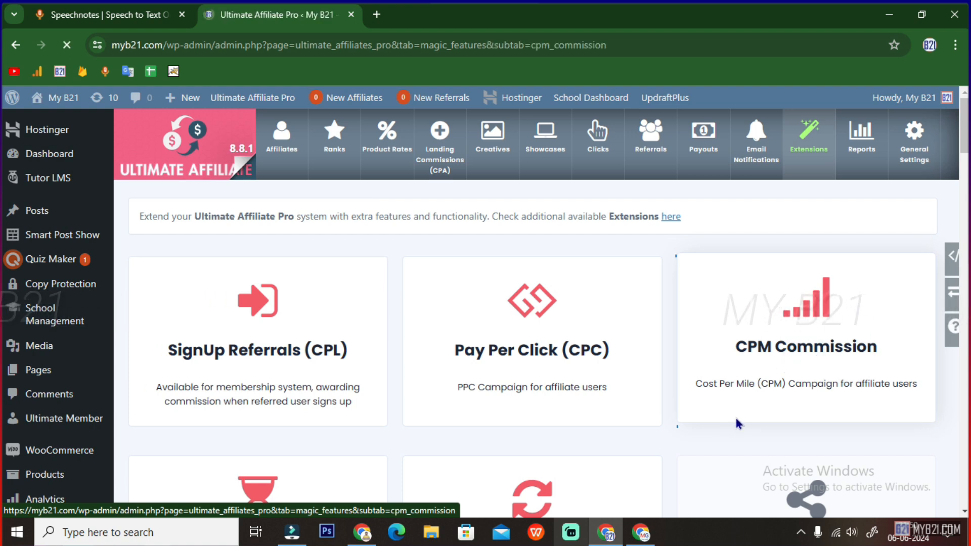
scroll(400, 389, "down", 1)
scroll(400, 388, "down", 3)
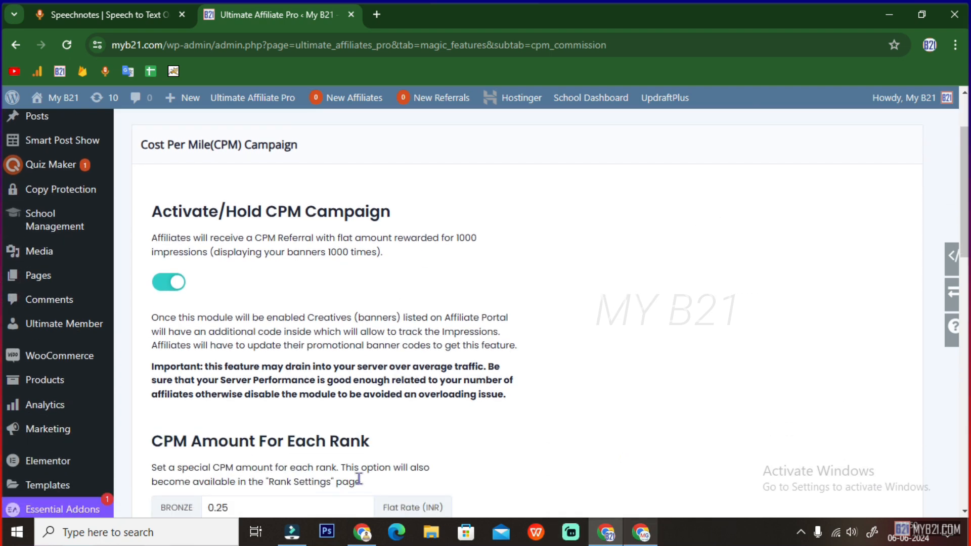
- Switch to the My B21 public website window and open the Affiliate Portal from the Affiliate options
key("alt+Tab")
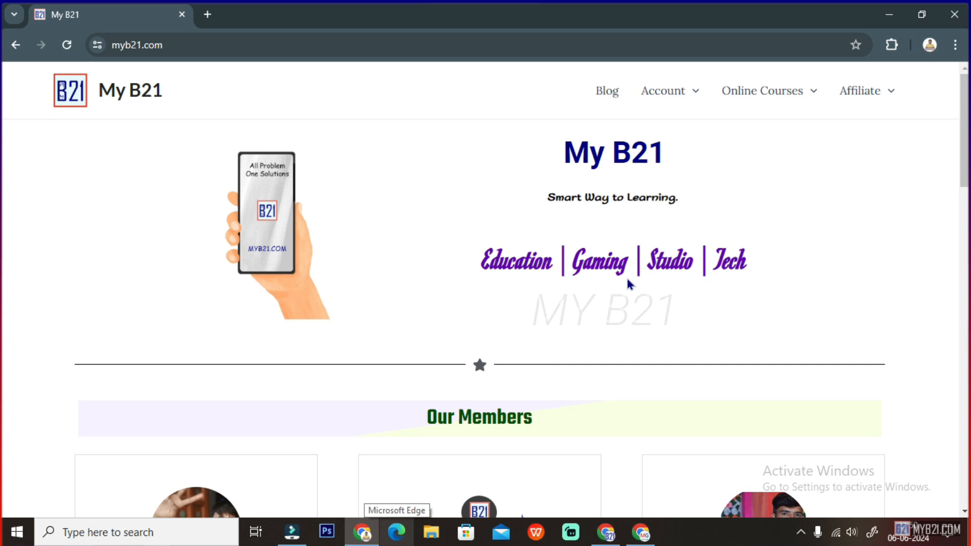
mouse_move(864, 98)
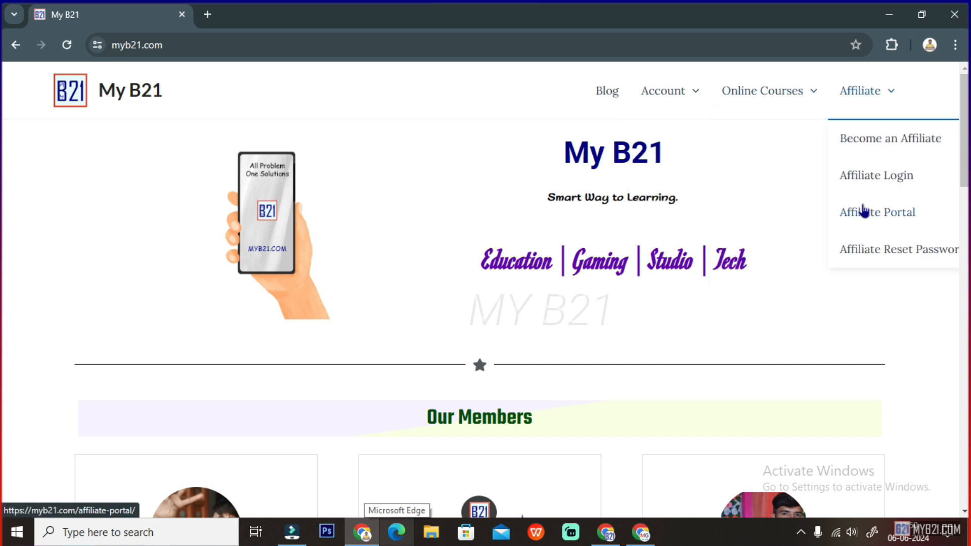
left_click(905, 218)
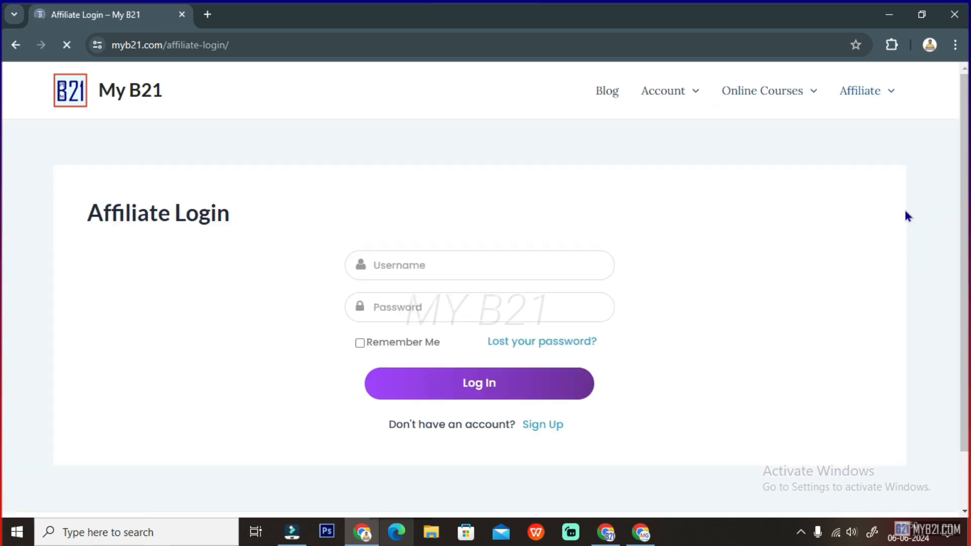
- Log in to the affiliate account with the saved username and password, entering the Windows Security PIN to release them
left_click(397, 274)
left_click(458, 322)
left_click(449, 387)
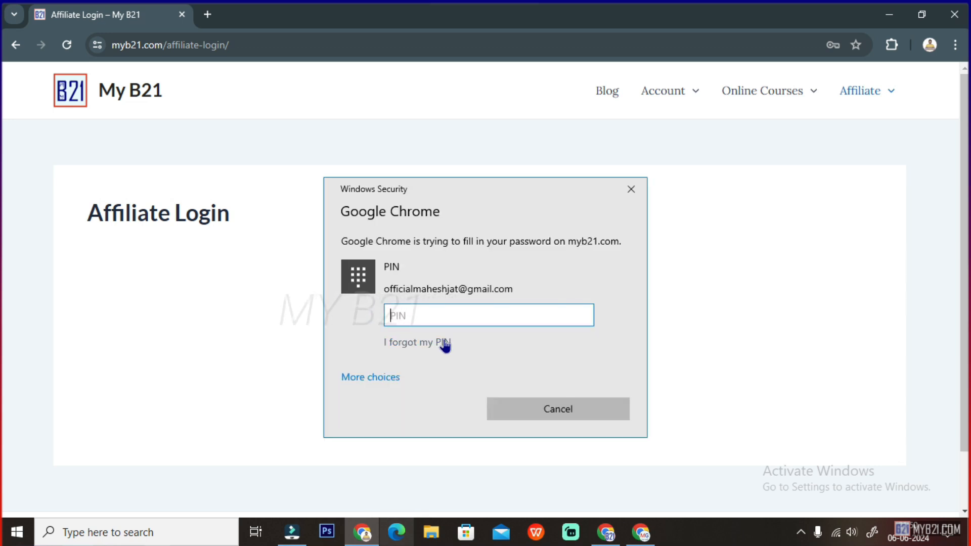
type("••••")
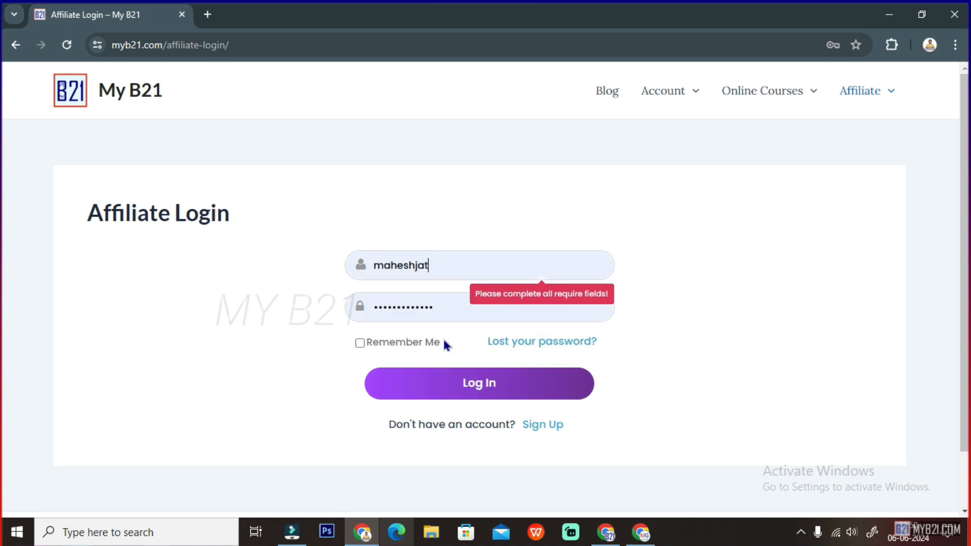
left_click(437, 384)
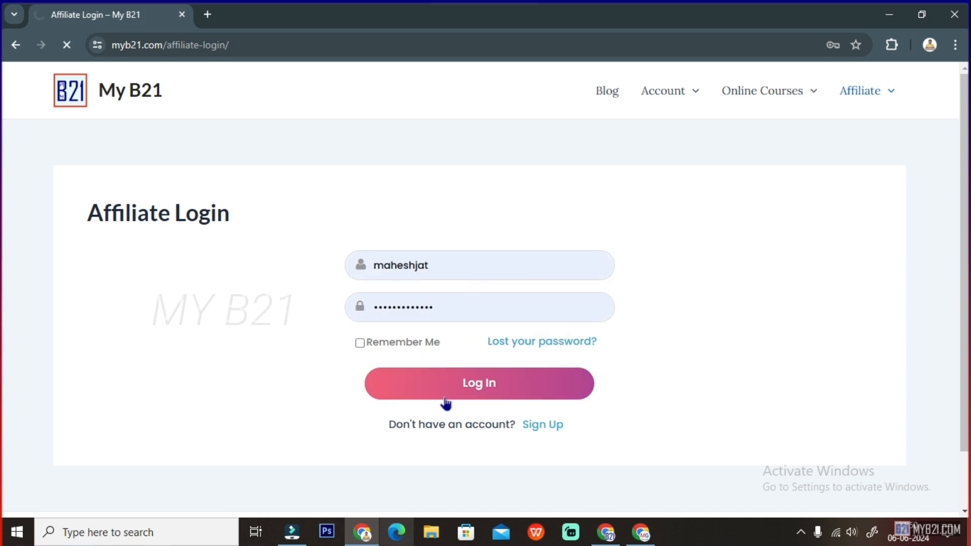
- Open the Creatives under Marketing in the Affiliate Portal and view the OnePlus Nord Buds 2r banner
scroll(640, 392, "down", 1)
scroll(640, 392, "down", 1)
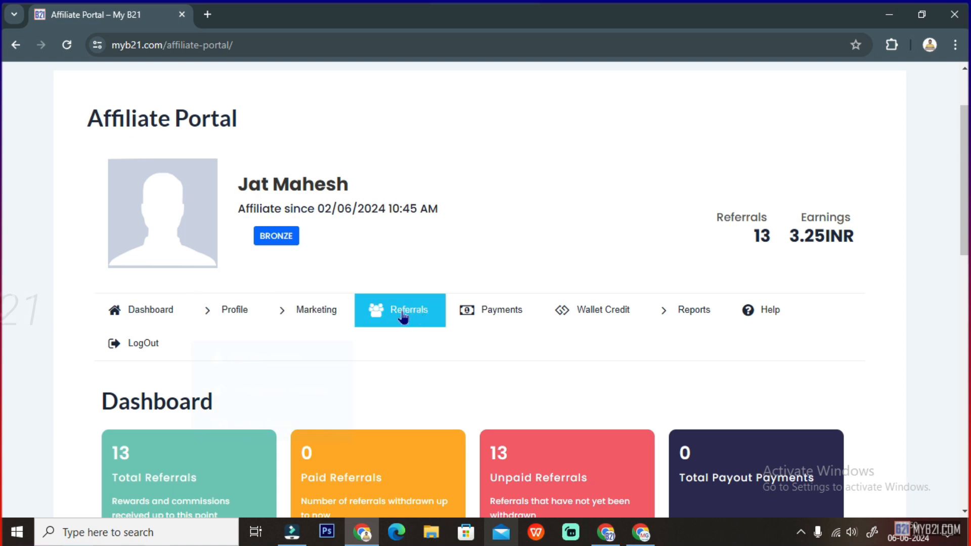
left_click(324, 318)
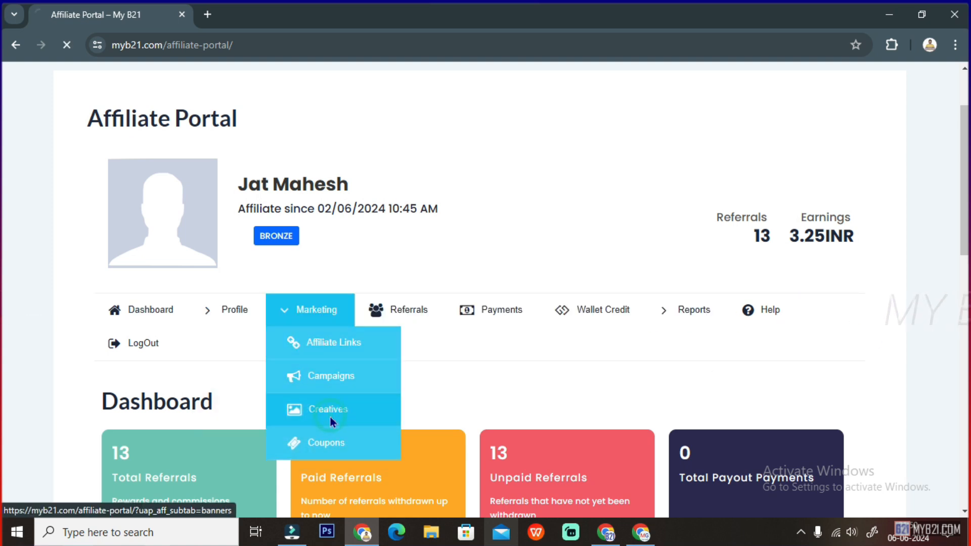
scroll(477, 375, "down", 7)
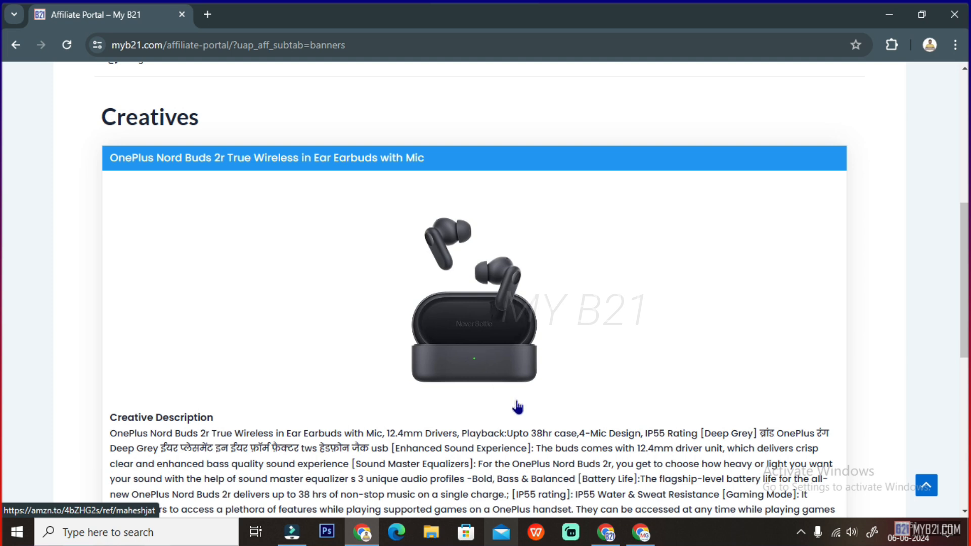
- Switch back to the WordPress admin window and examine the CPM amount for each rank and the default referral status
left_click(606, 533)
scroll(191, 309, "down", 2)
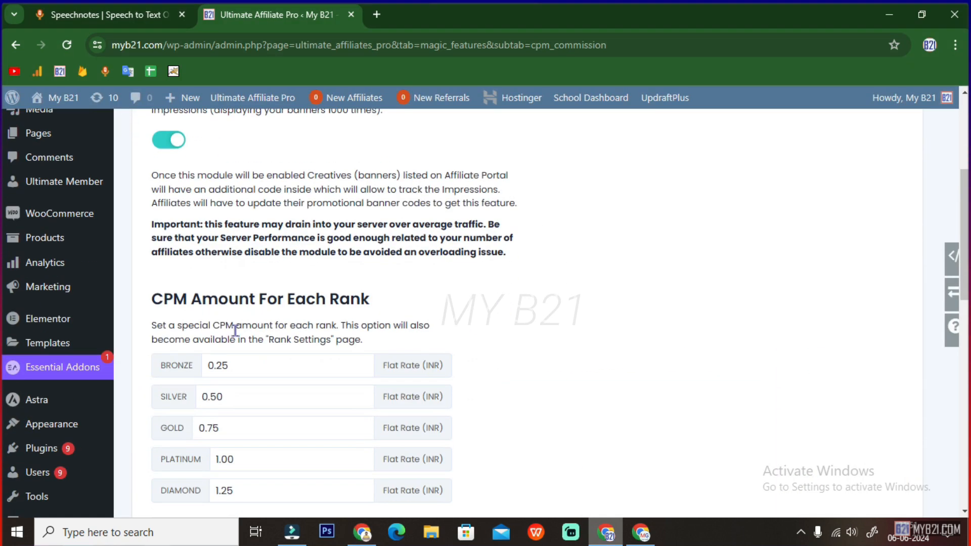
scroll(234, 373, "down", 2)
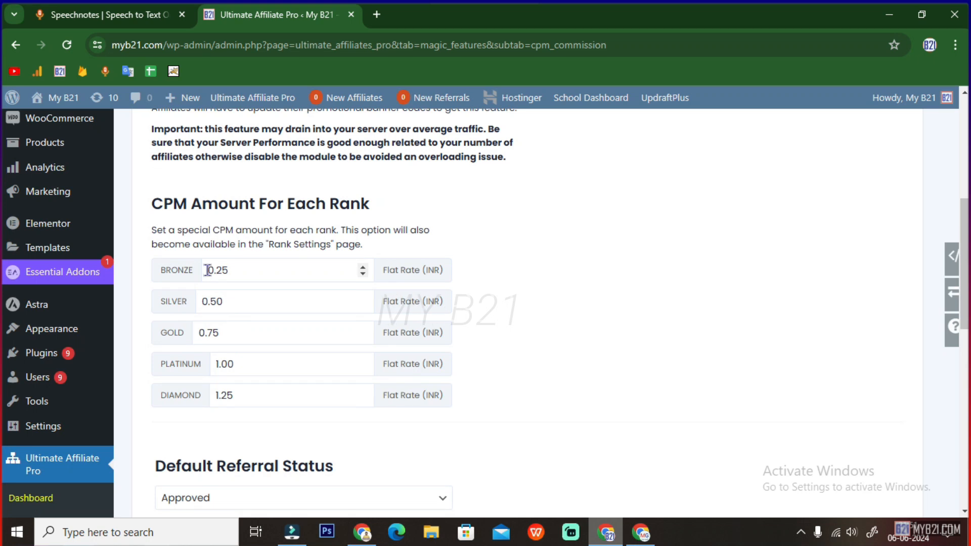
left_click_drag(149, 263, 263, 399)
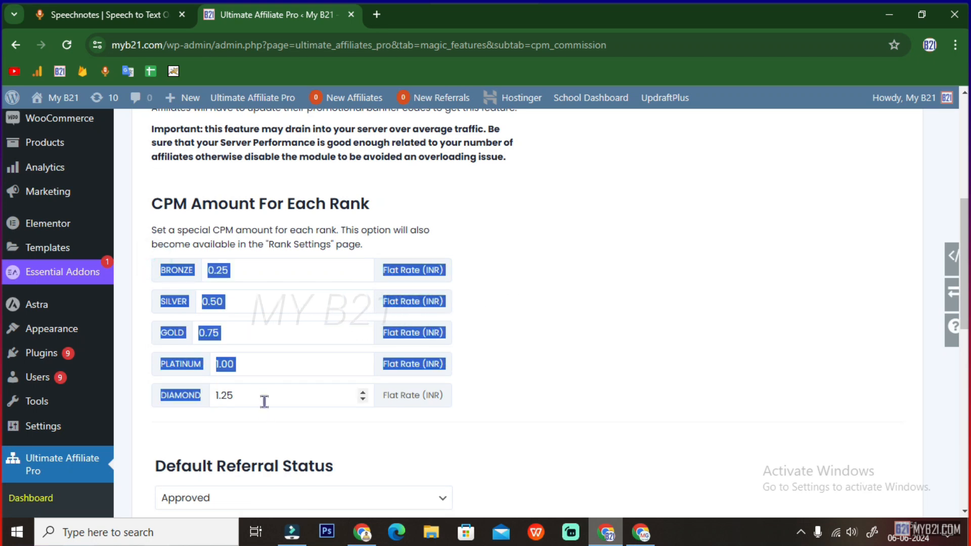
scroll(570, 389, "down", 1)
scroll(570, 389, "down", 4)
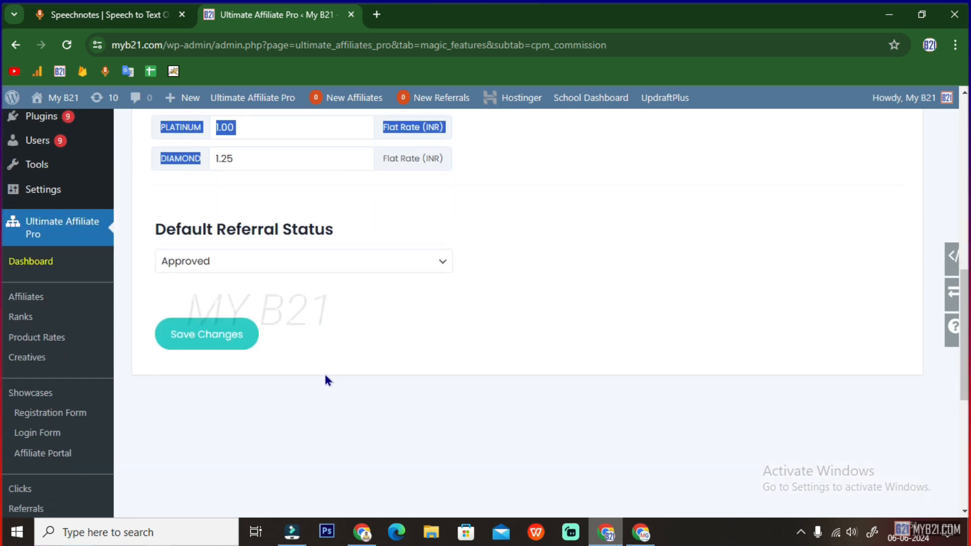
- Return to the Extensions page, open LifeTime Commissions, and examine the lifetime amount for each rank
scroll(325, 379, "up", 9)
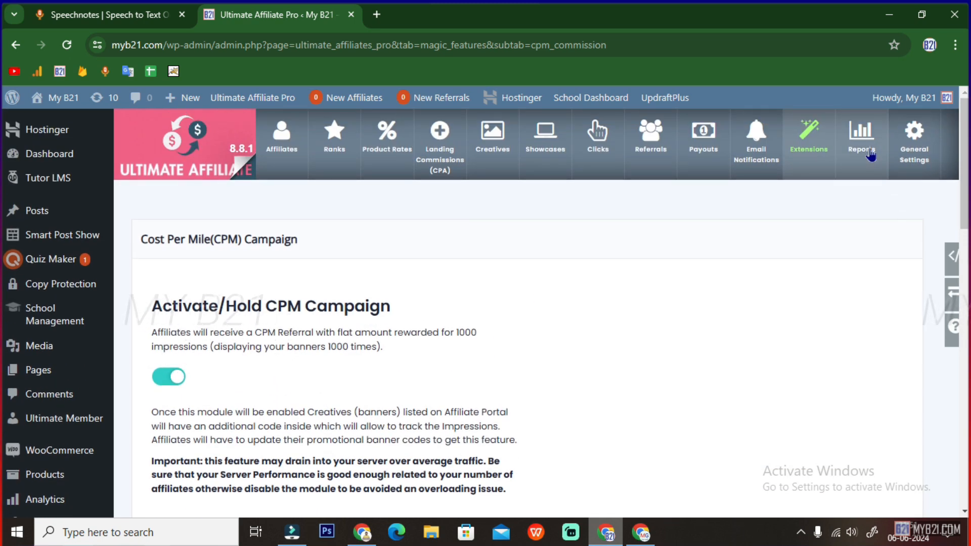
left_click(809, 135)
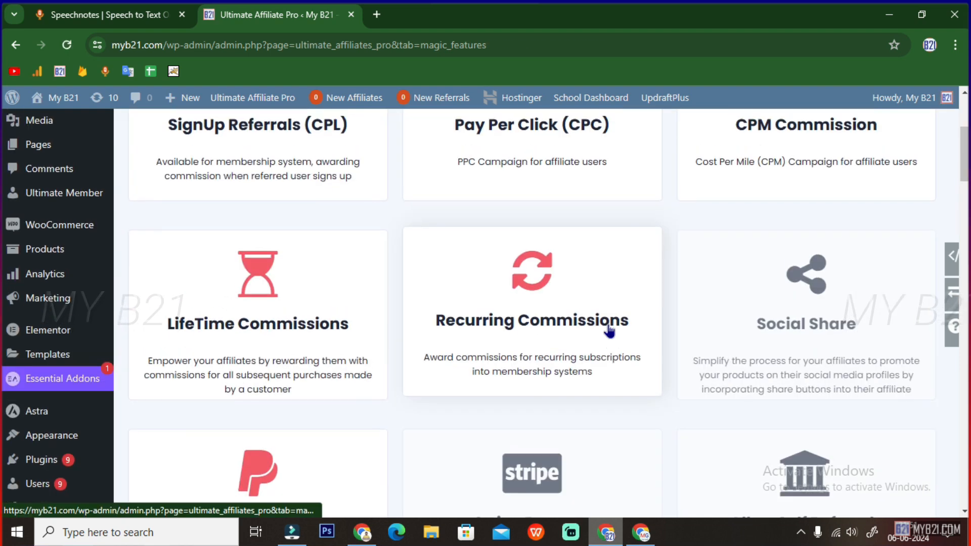
scroll(612, 338, "up", 2)
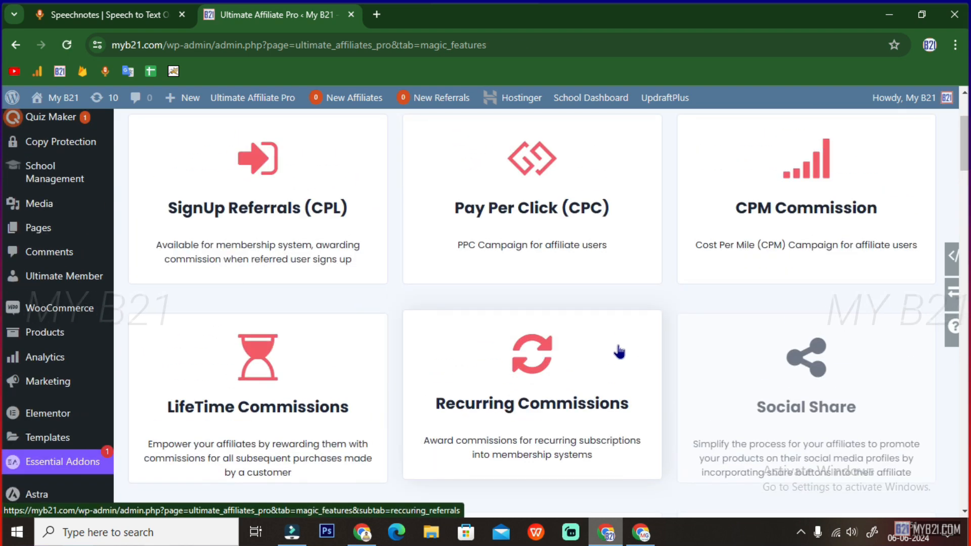
left_click(272, 408)
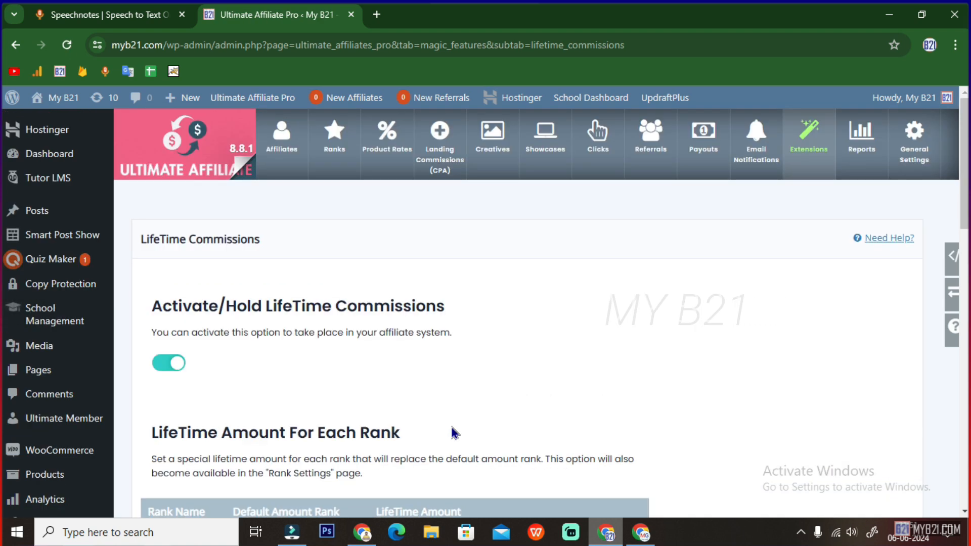
scroll(452, 431, "down", 5)
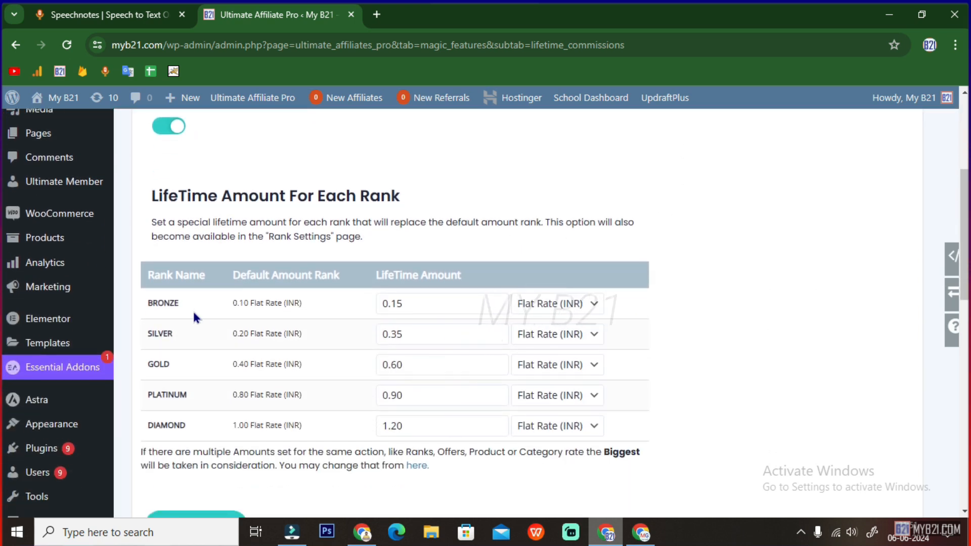
- Finish reviewing the lifetime amounts, return to the Extensions list, and open the PayPal Payouts extension
scroll(236, 423, "down", 2)
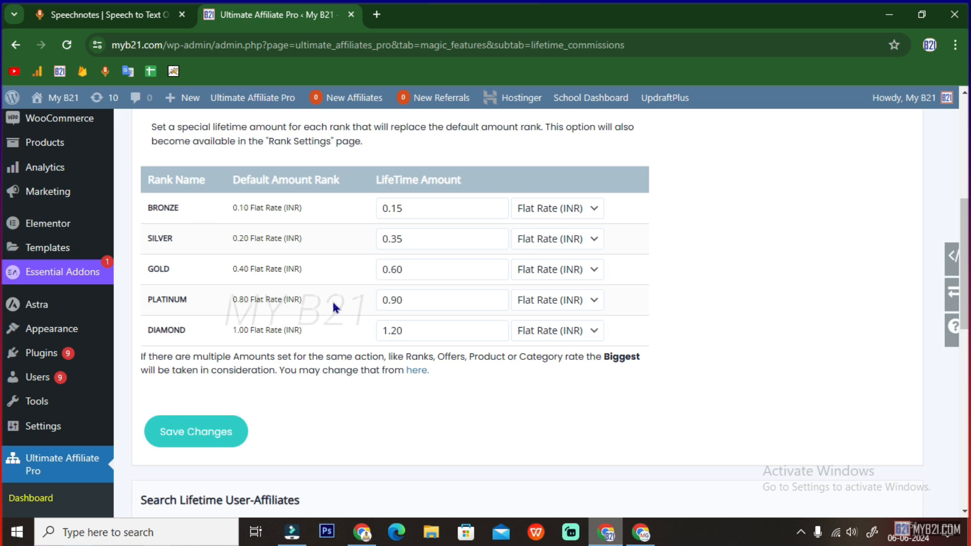
scroll(338, 402, "up", 7)
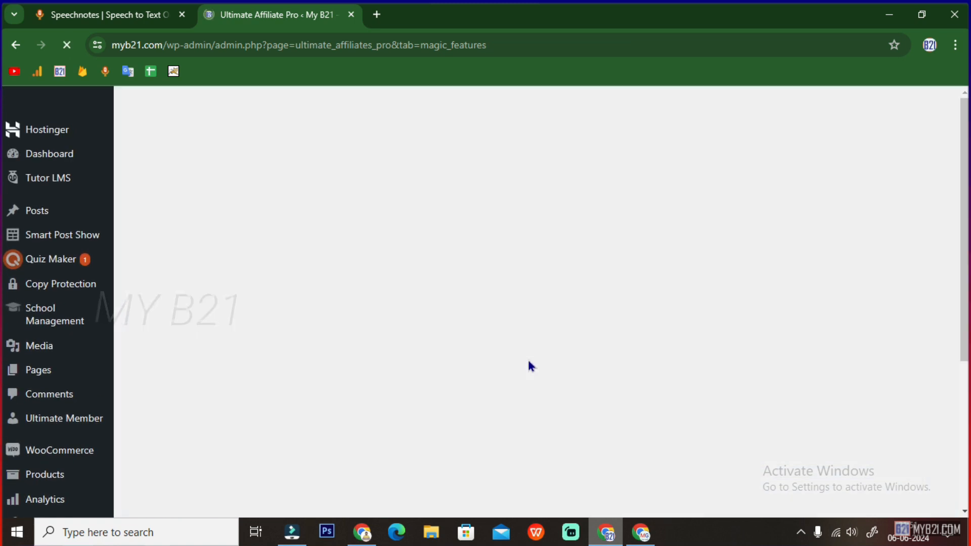
scroll(679, 386, "down", 3)
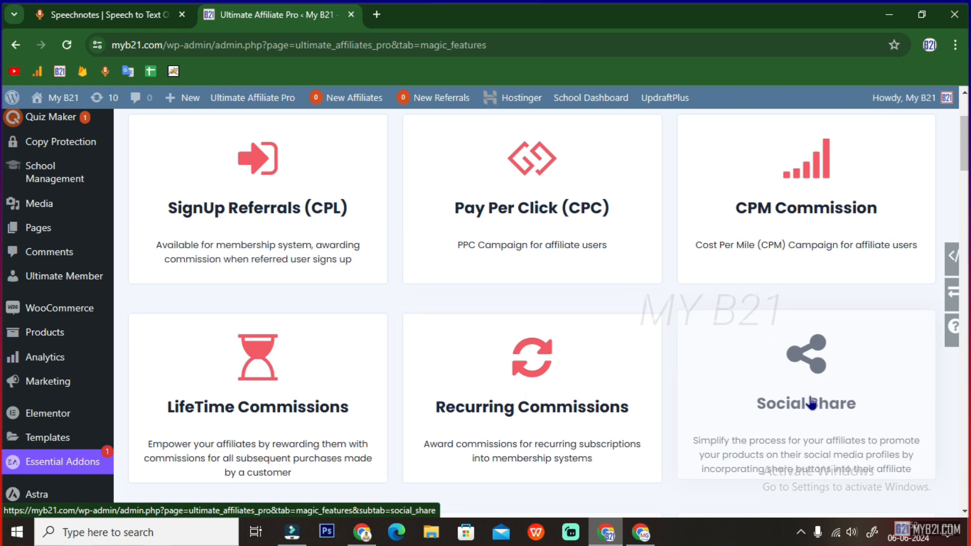
scroll(806, 400, "down", 2)
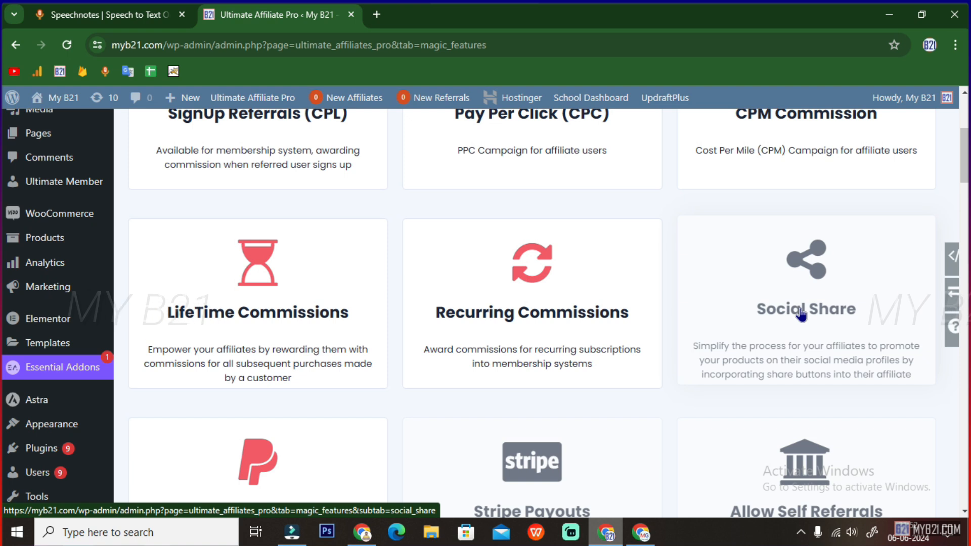
scroll(586, 301, "down", 3)
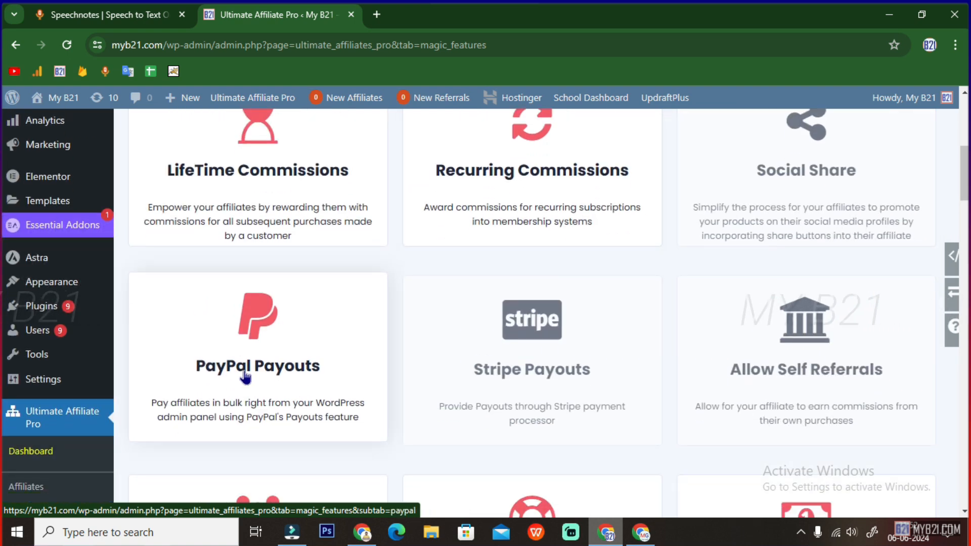
left_click(283, 369)
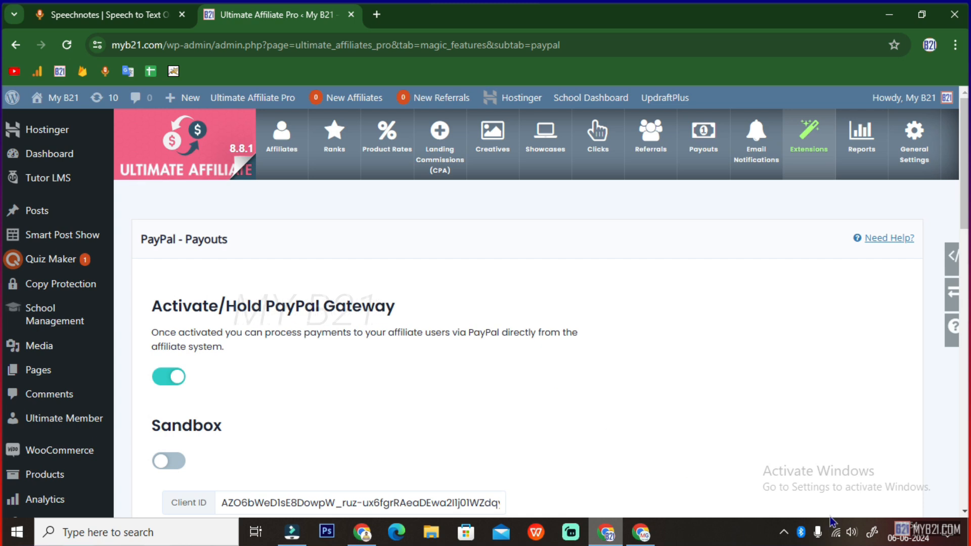
- Turn off Bluetooth in the Windows quick settings and return to the PayPal Payouts page
left_click(949, 532)
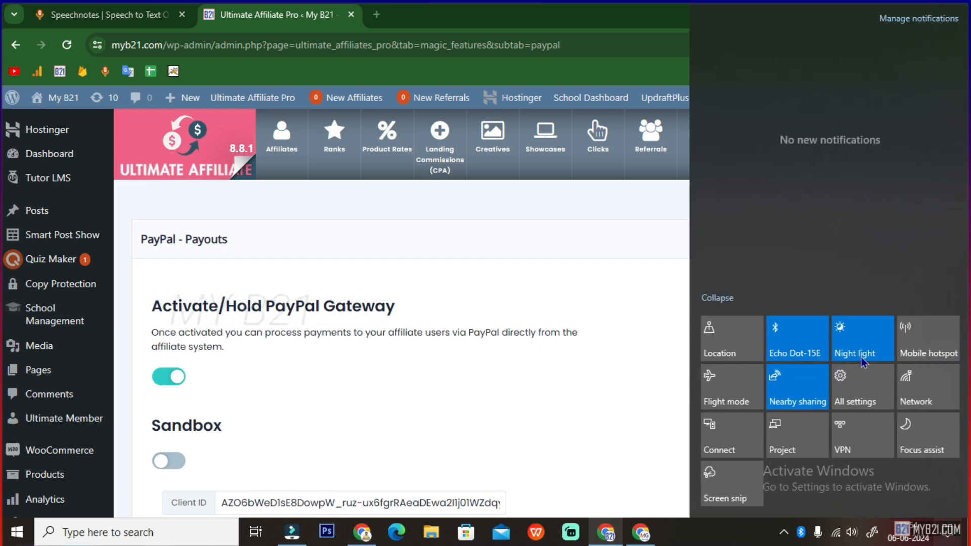
left_click(804, 344)
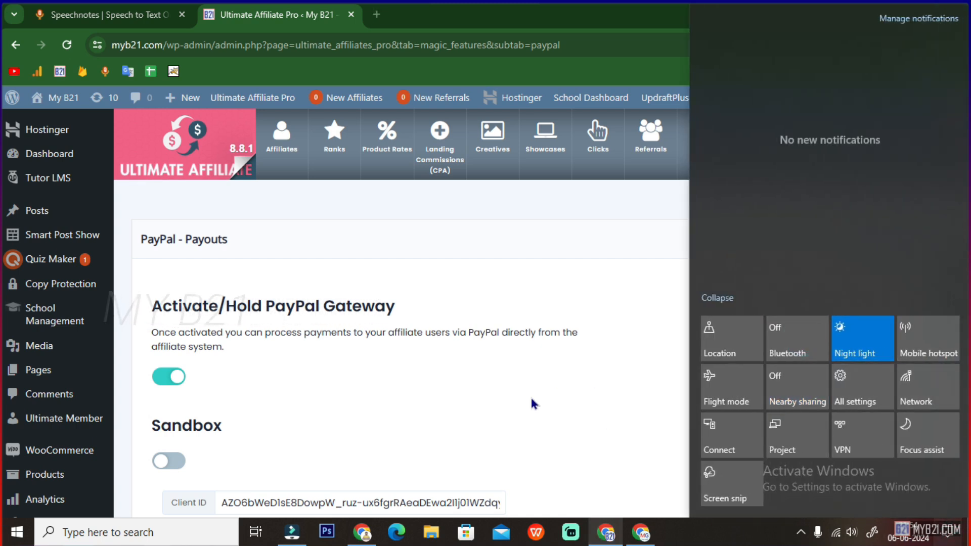
left_click(522, 393)
- Examine the Activate/Hold PayPal Gateway section and the Client ID field on the PayPal Payouts page
mouse_move(151, 314)
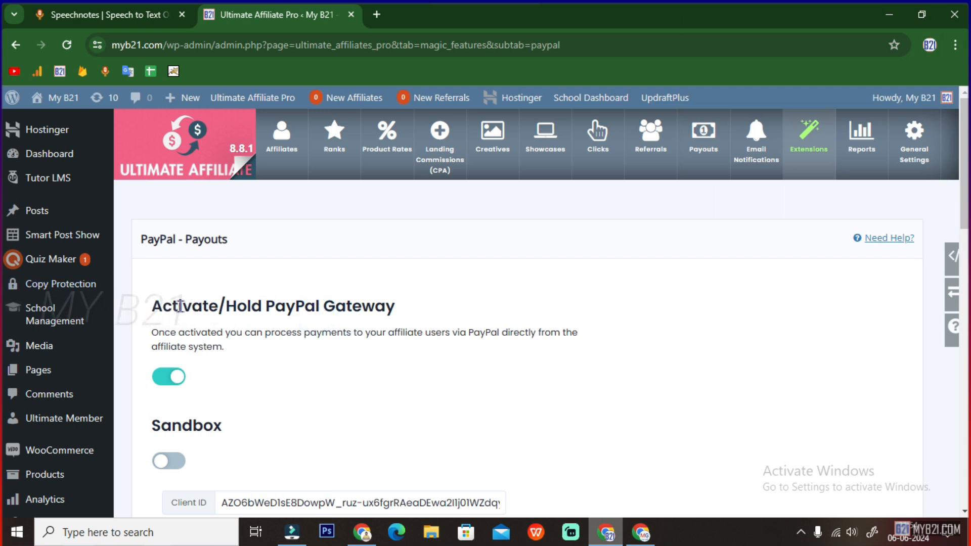
left_click_drag(152, 305, 428, 312)
scroll(347, 334, "down", 4)
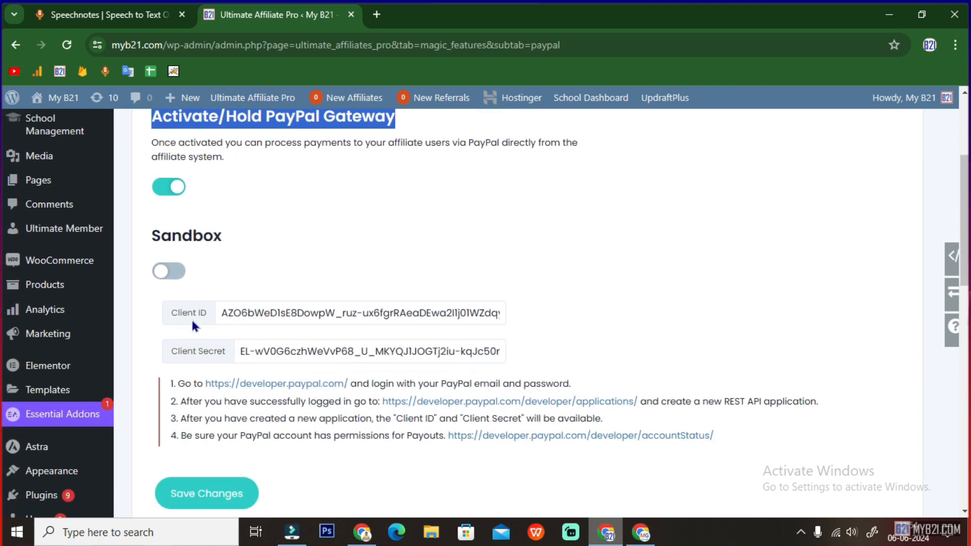
left_click_drag(170, 314, 210, 315)
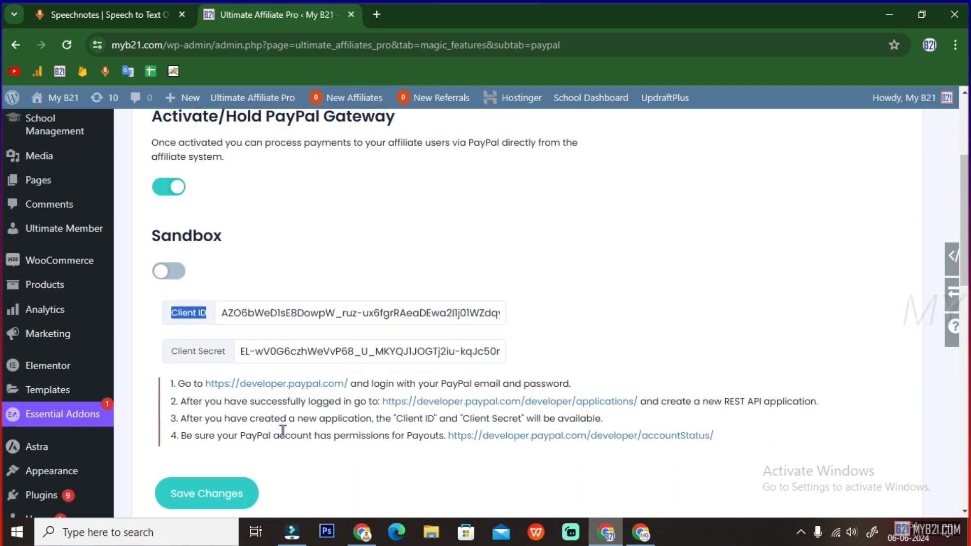
right_click(256, 384)
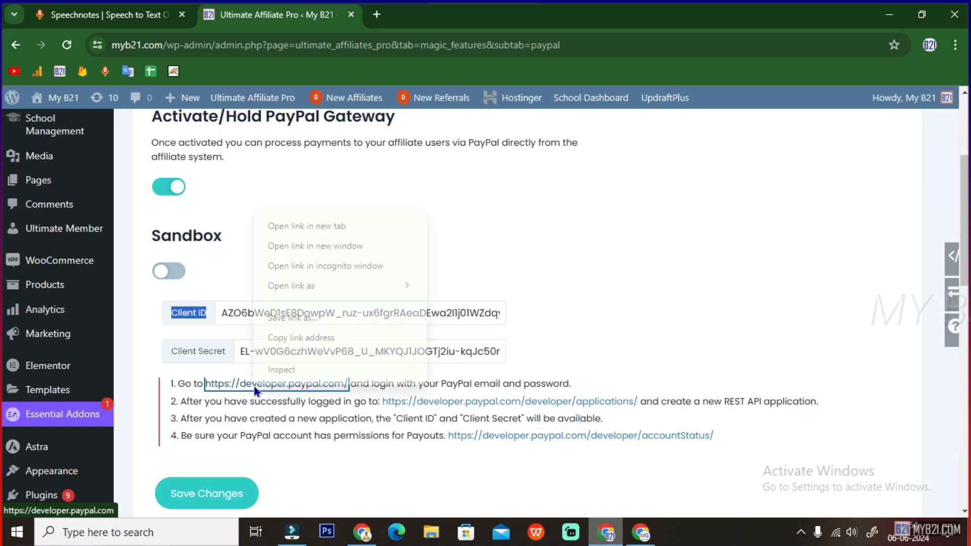
left_click(277, 338)
left_click(362, 532)
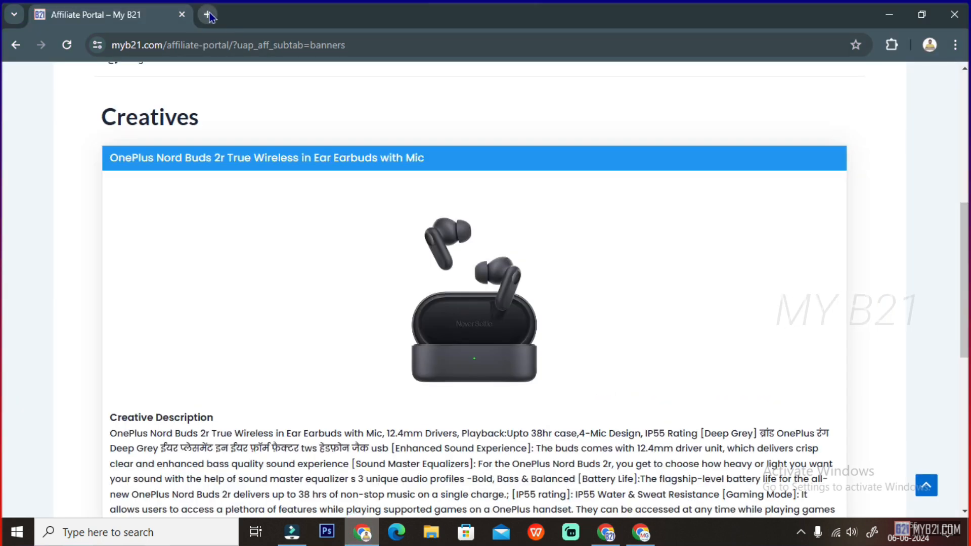
left_click(207, 15)
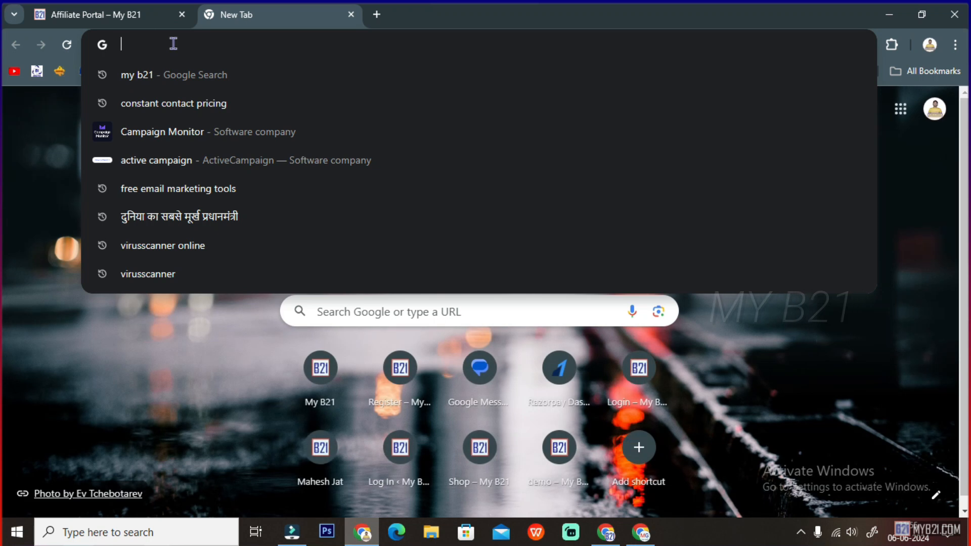
key("ctrl+v")
key("Return")
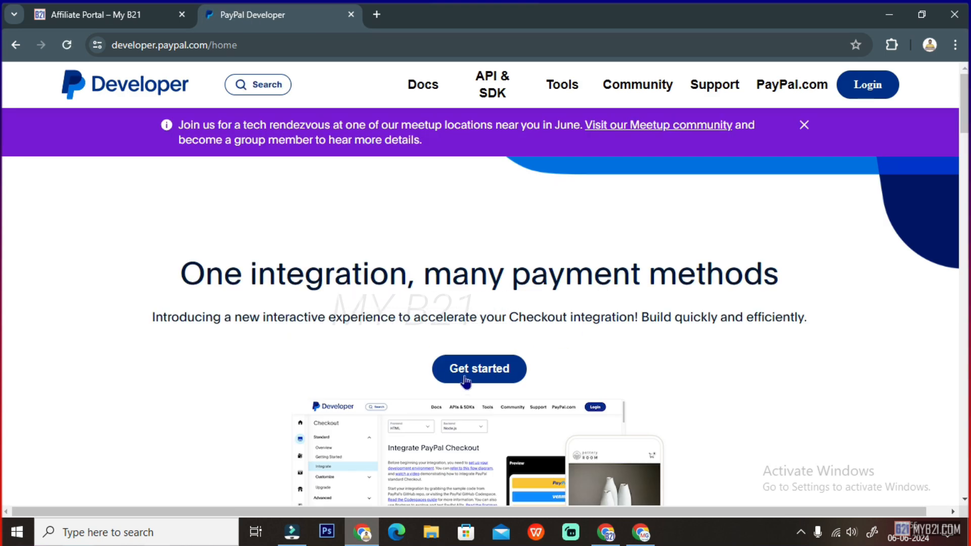
left_click(804, 125)
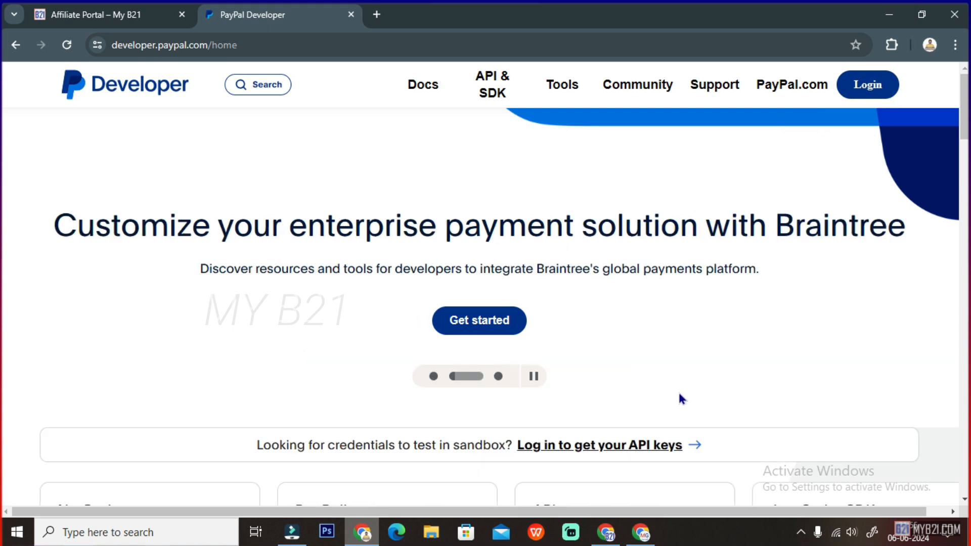
left_click(641, 535)
left_click(608, 535)
scroll(336, 382, "up", 2)
scroll(349, 397, "down", 2)
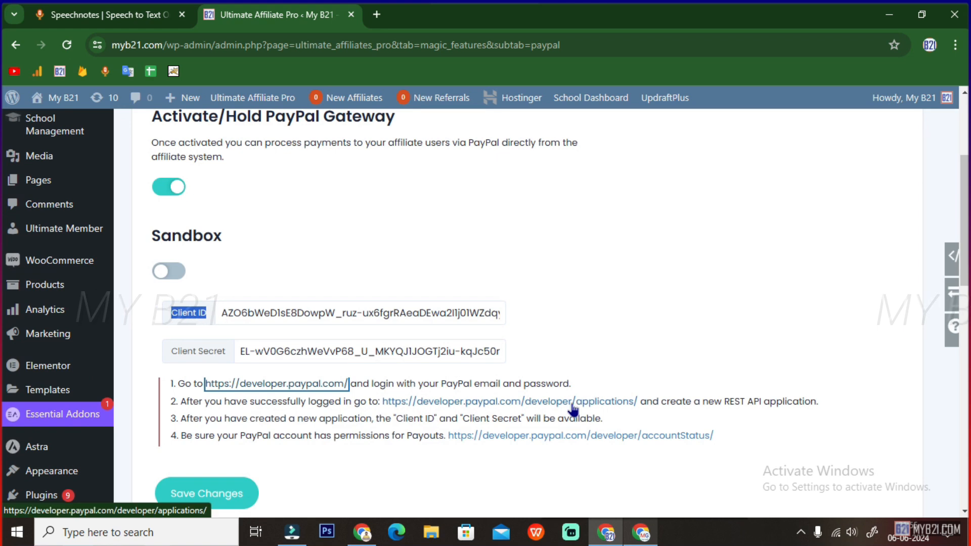
right_click(520, 405)
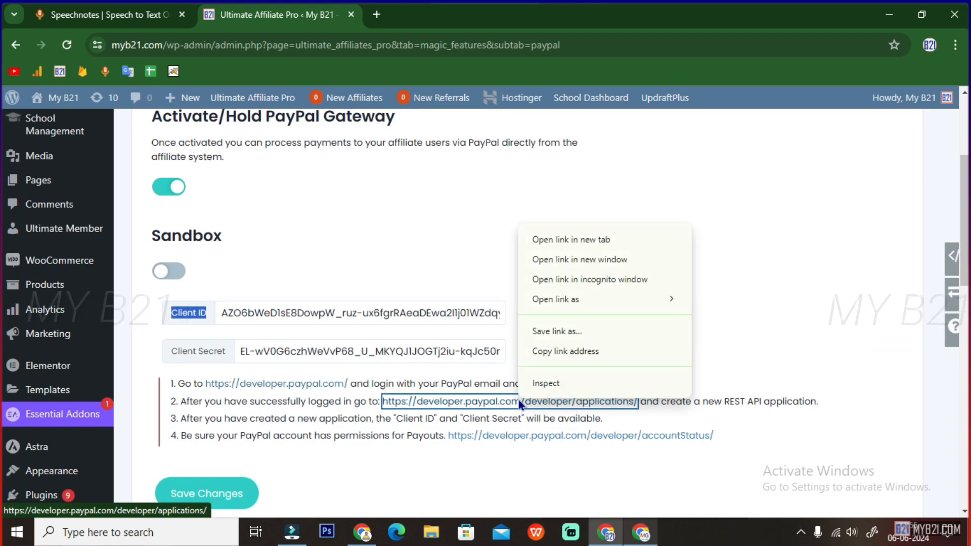
left_click(548, 354)
left_click(353, 539)
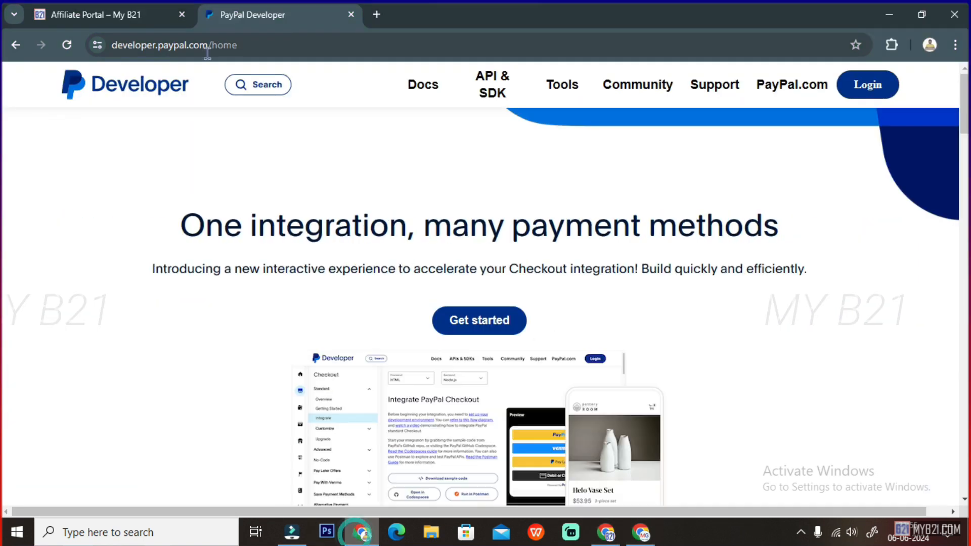
left_click(241, 55)
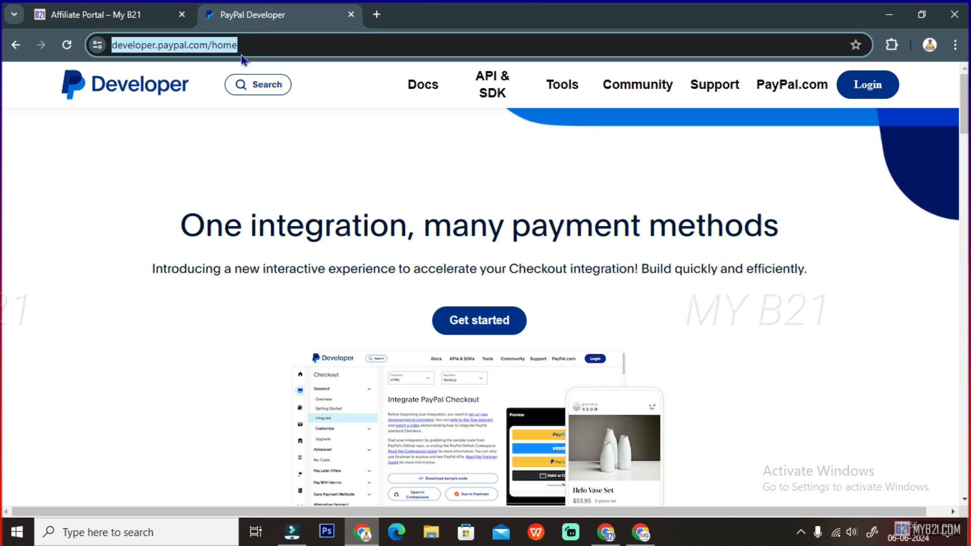
key("ctrl+v")
key("Return")
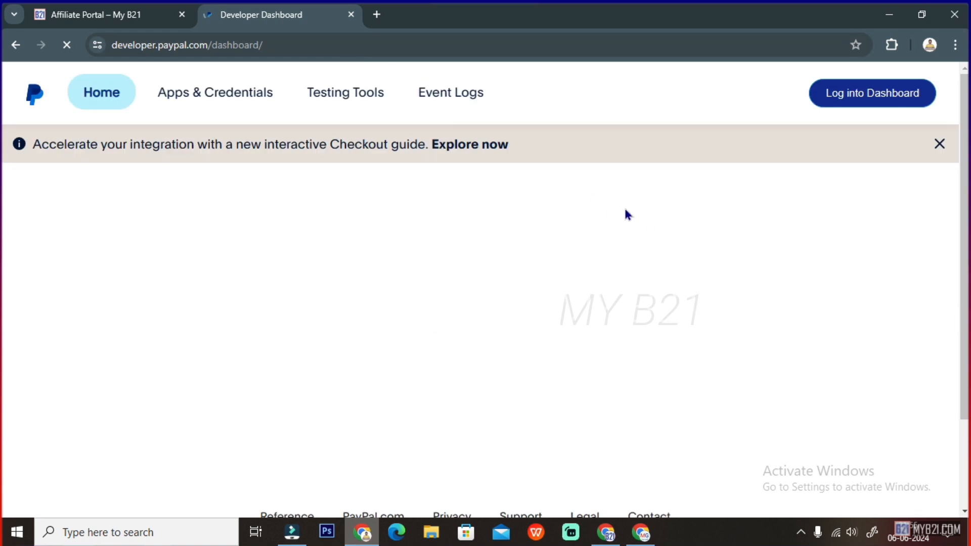
left_click(419, 249)
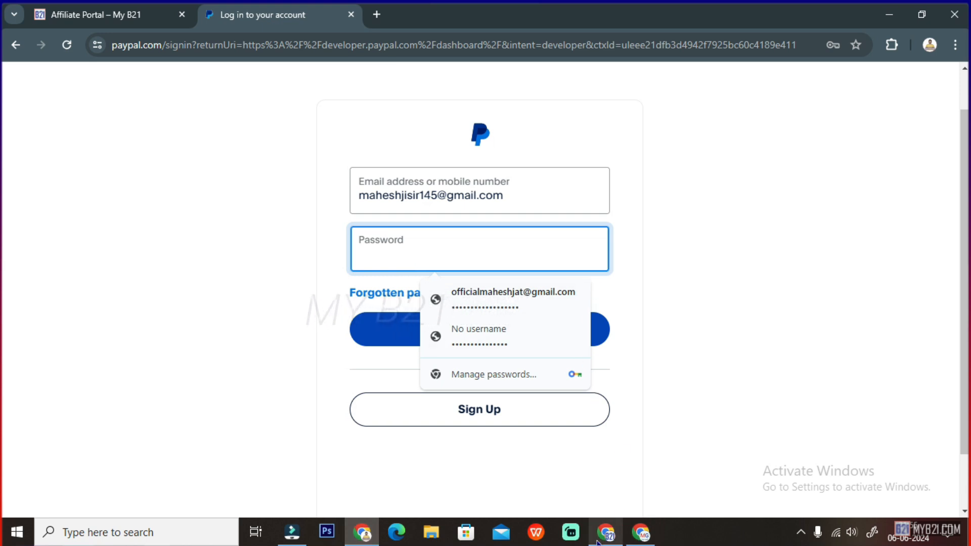
- Switch back to the WordPress window and examine the PayPal setup instructions and the Client ID and Client Secret fields
left_click(619, 541)
scroll(223, 355, "down", 1)
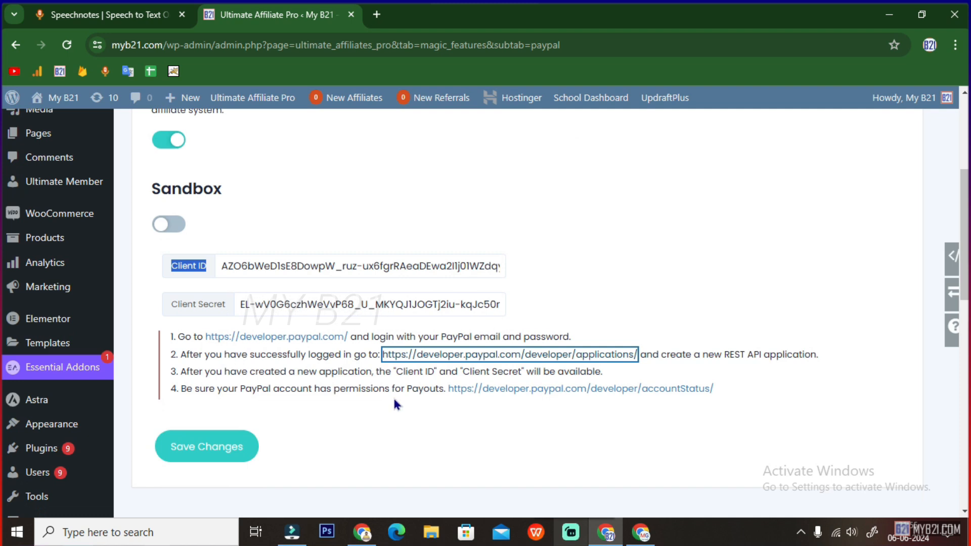
left_click_drag(395, 372, 551, 372)
left_click(468, 372)
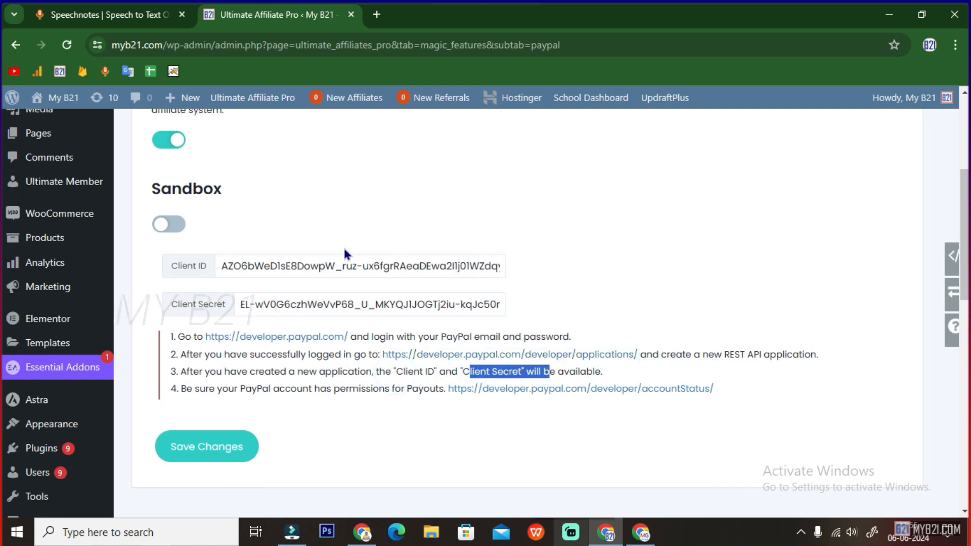
left_click(348, 271)
left_click(339, 304)
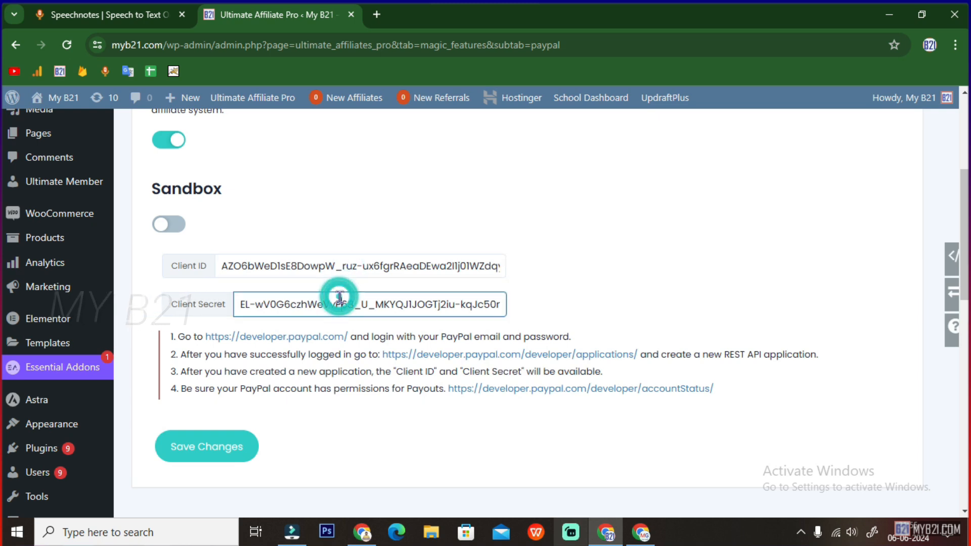
scroll(384, 324, "down", 1)
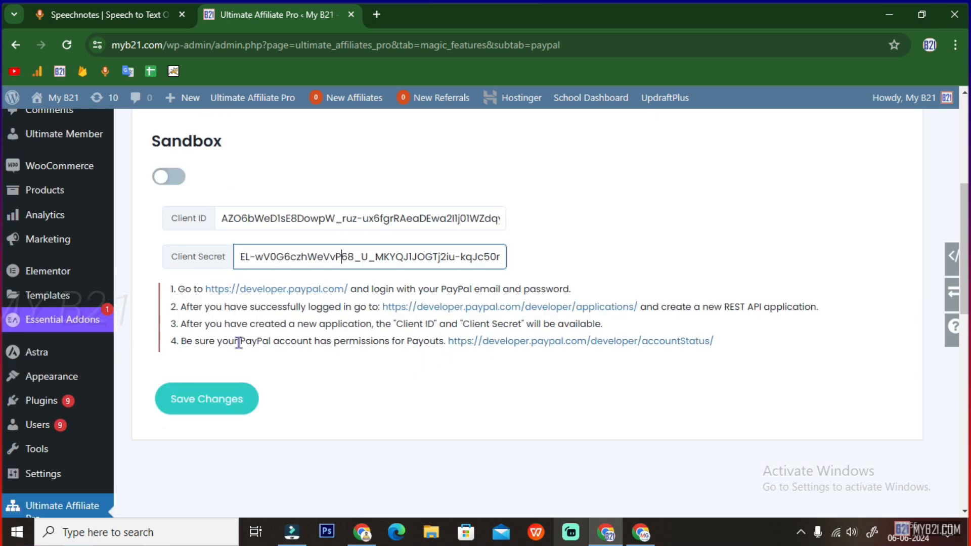
right_click(538, 348)
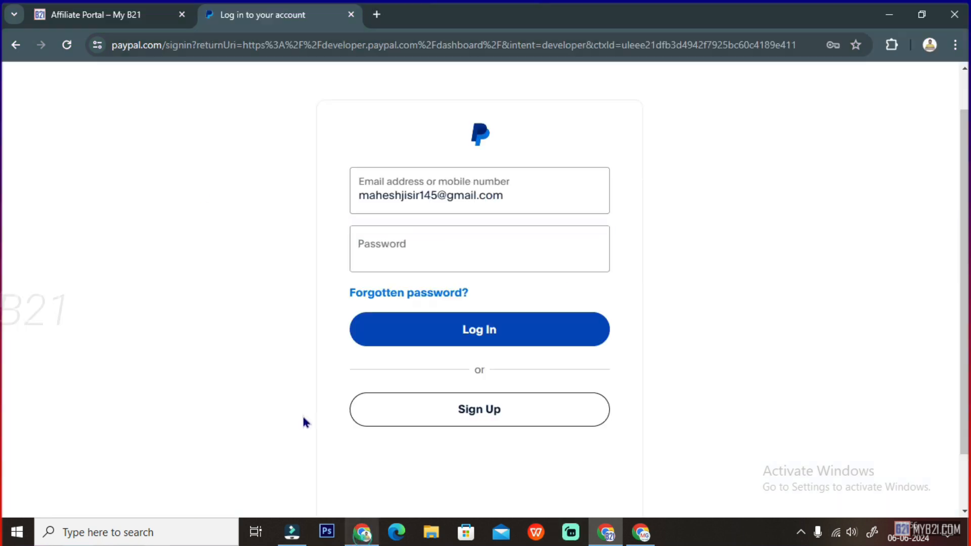
left_click(290, 46)
key("ctrl+v")
key("Return")
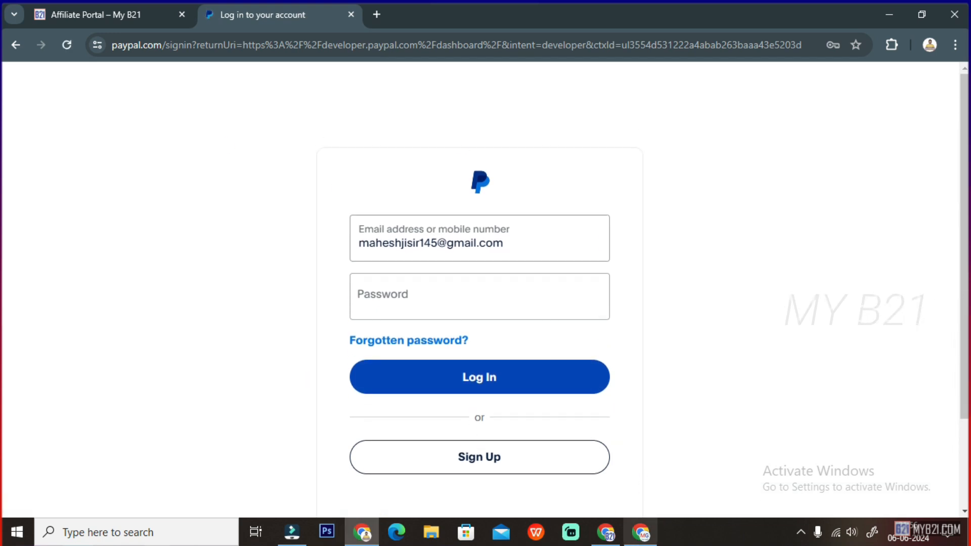
- Switch back to the WordPress window, review the PayPal gateway and Sandbox toggles, and save the PayPal Payouts settings
left_click(609, 536)
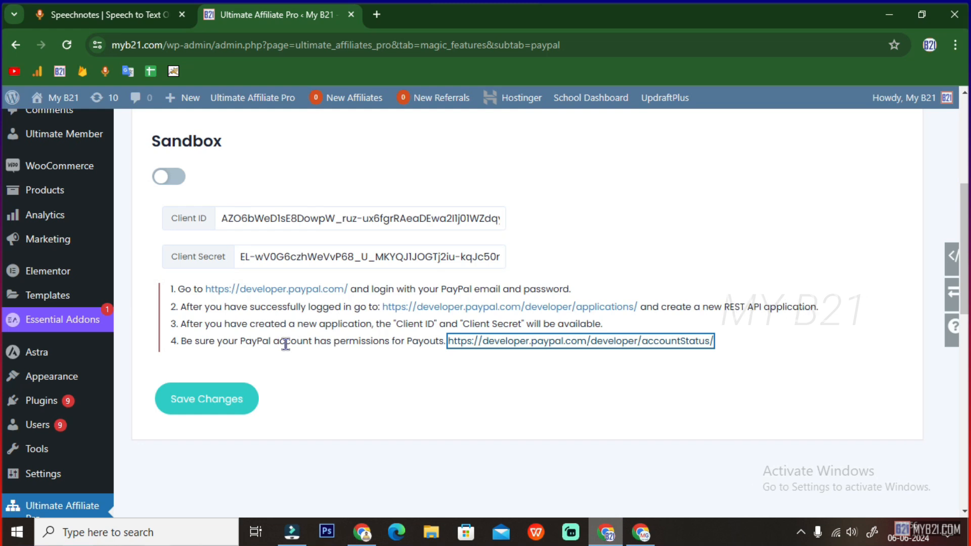
scroll(285, 343, "up", 4)
scroll(283, 343, "down", 1)
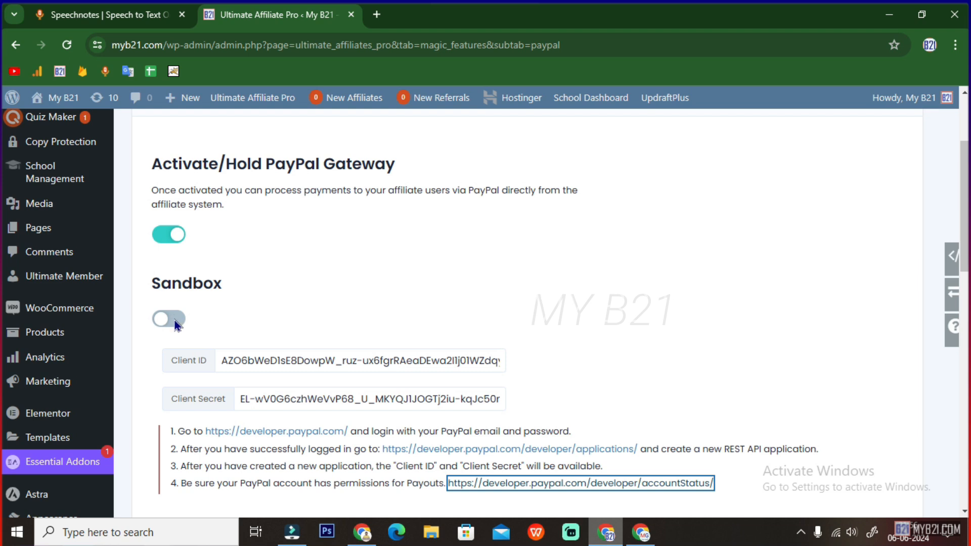
scroll(174, 321, "down", 1)
scroll(174, 321, "down", 2)
left_click(205, 349)
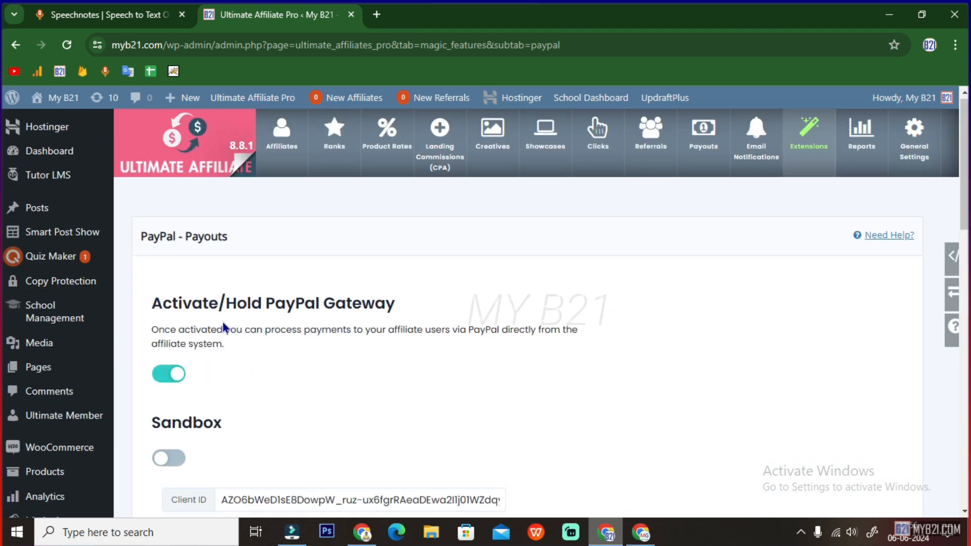
- Save the PayPal Payouts settings once more and return to the Extensions list around the Stripe Payouts card
scroll(190, 360, "down", 2)
left_click_drag(190, 360, 229, 405)
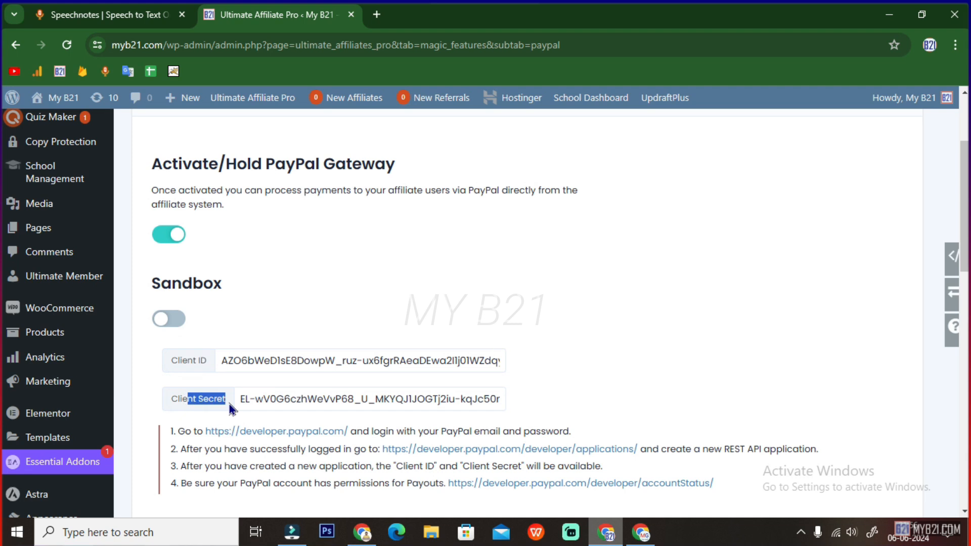
scroll(228, 409, "down", 2)
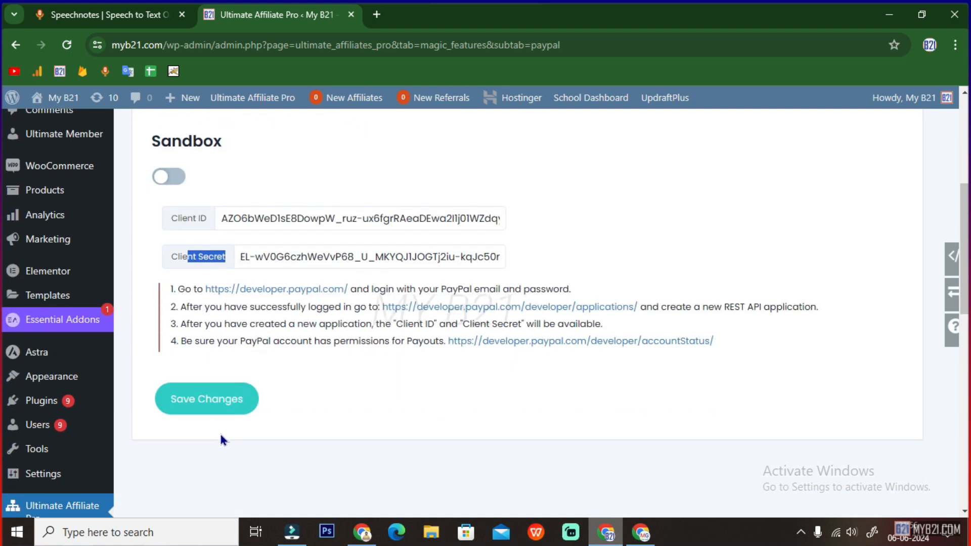
left_click(207, 404)
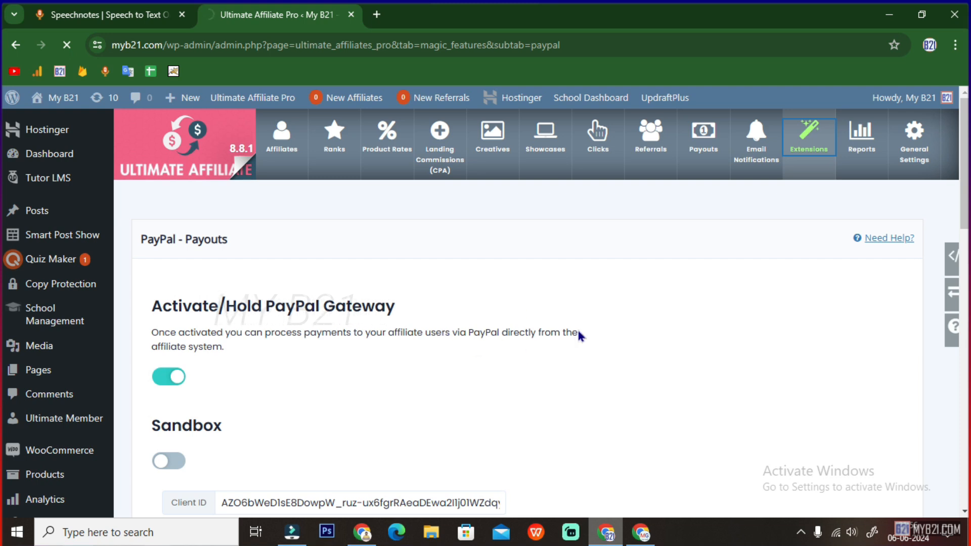
scroll(506, 329, "down", 4)
scroll(489, 318, "down", 3)
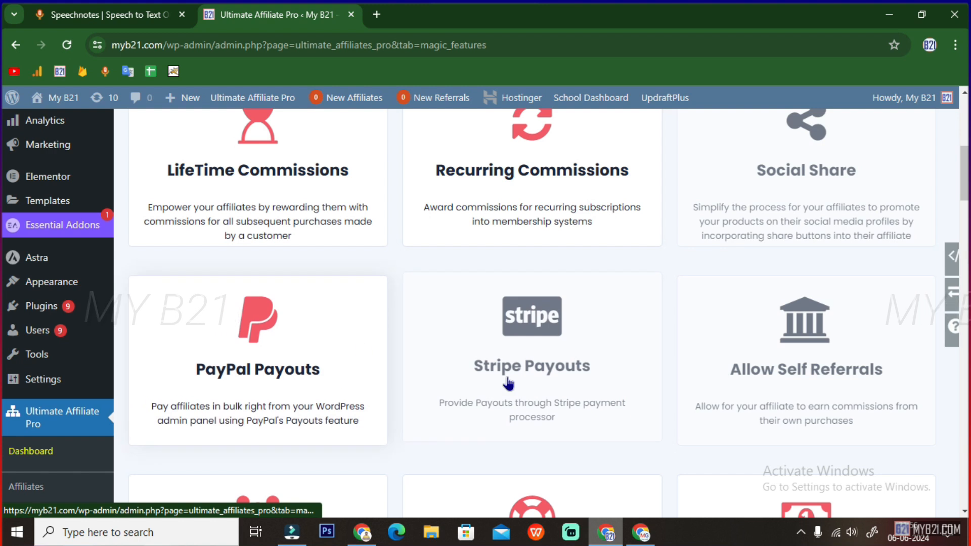
- Look over the Stripe Payouts and Allow Self Referrals cards, and open the Multi-Level Marketing extension
scroll(568, 412, "down", 1)
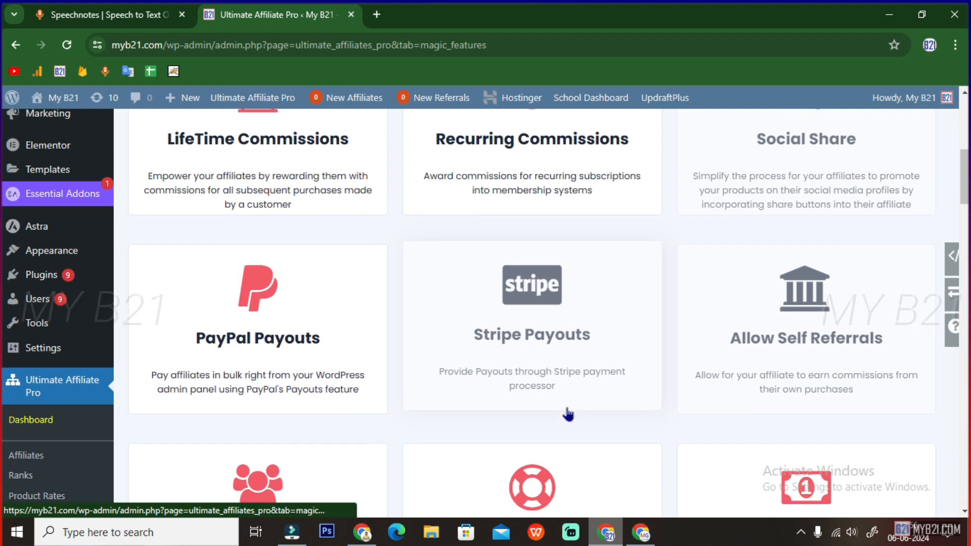
scroll(568, 413, "down", 1)
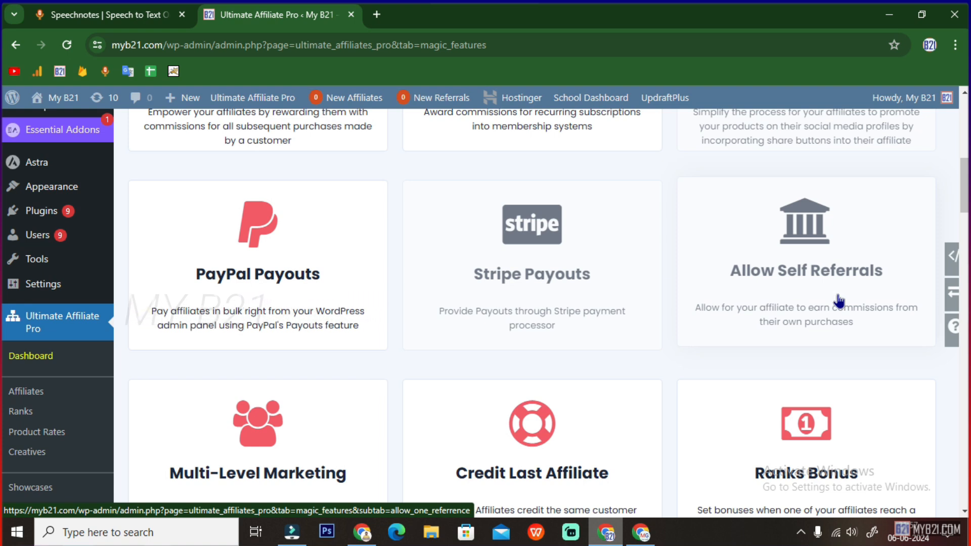
scroll(314, 404, "down", 2)
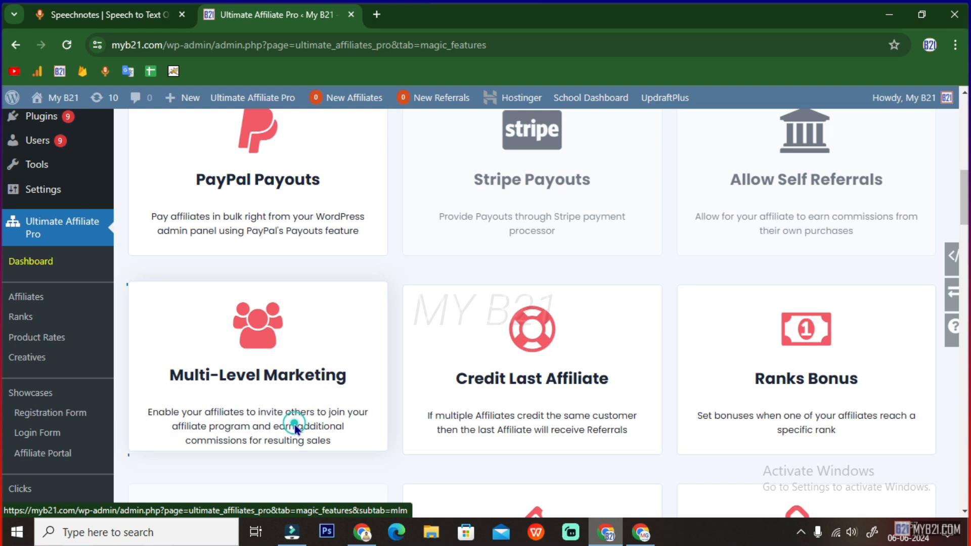
left_click(297, 431)
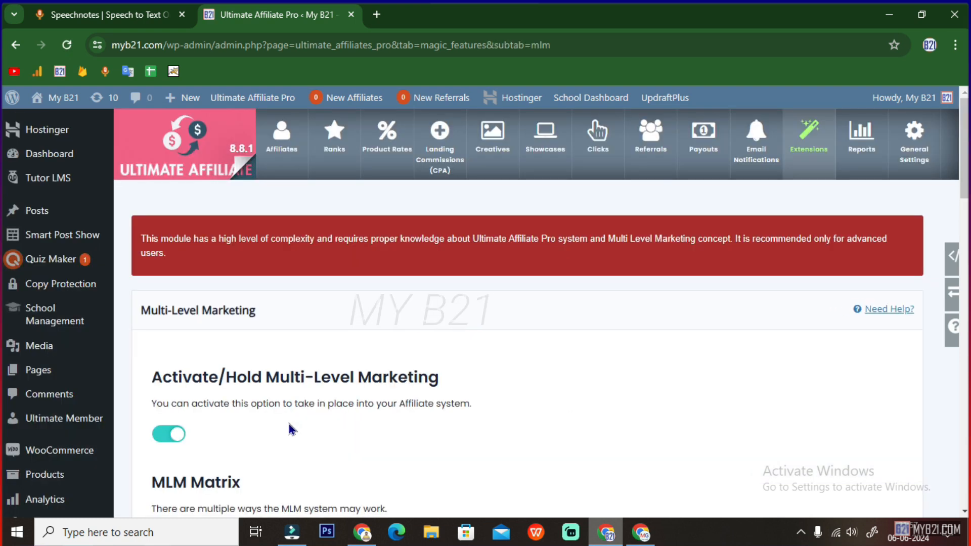
- Examine the Multi-Level Marketing activation toggle, the MLM Matrix plan, and the Children Limit and Matrix Depth fields
scroll(170, 341, "down", 2)
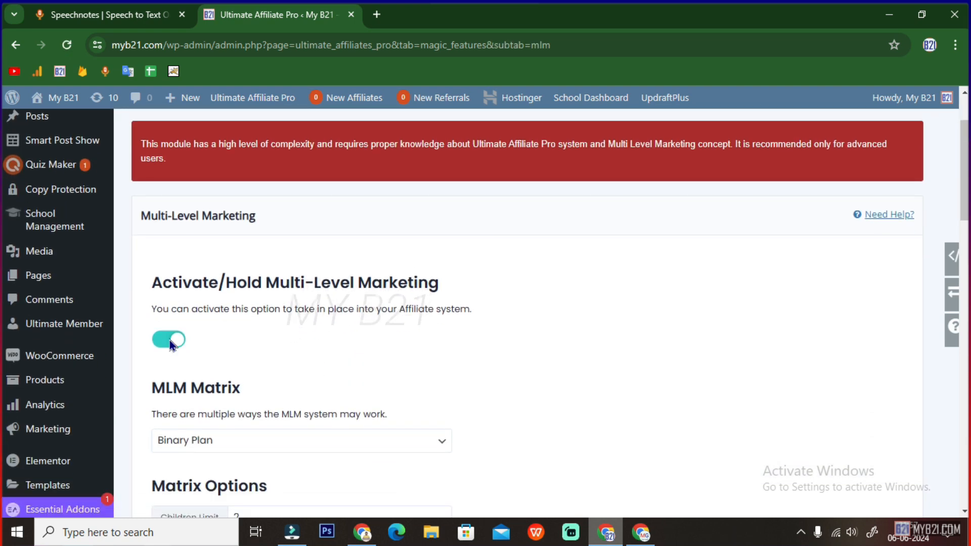
scroll(251, 358, "down", 2)
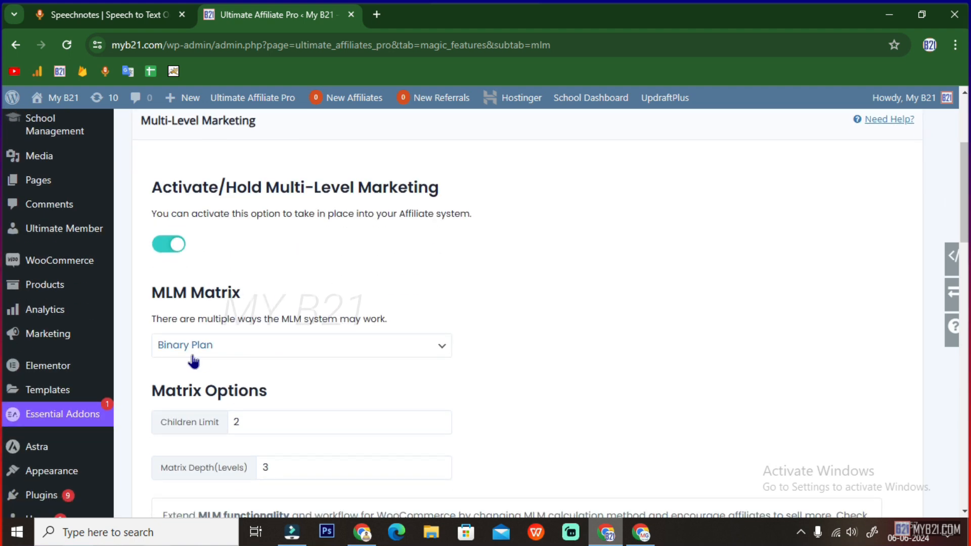
scroll(281, 387, "down", 1)
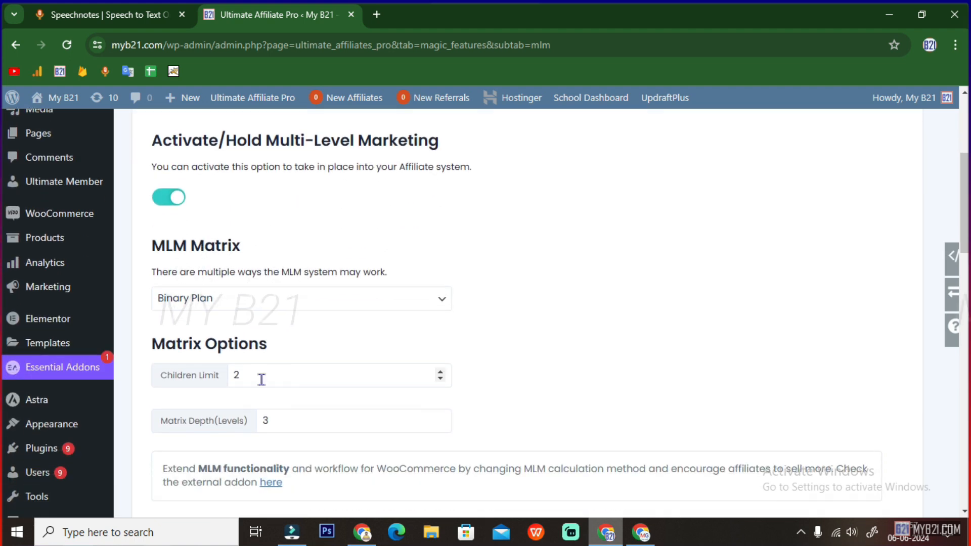
left_click_drag(268, 378, 228, 380)
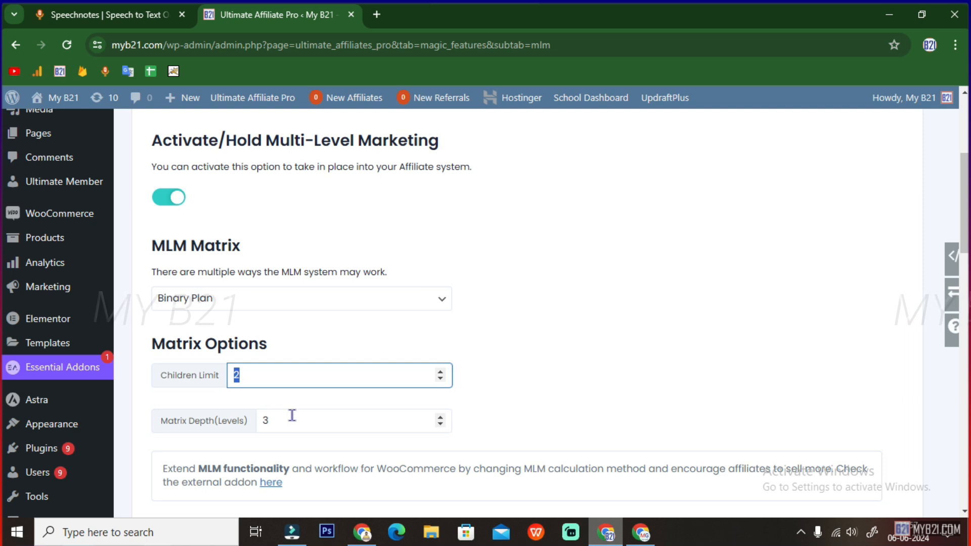
left_click_drag(293, 422, 258, 420)
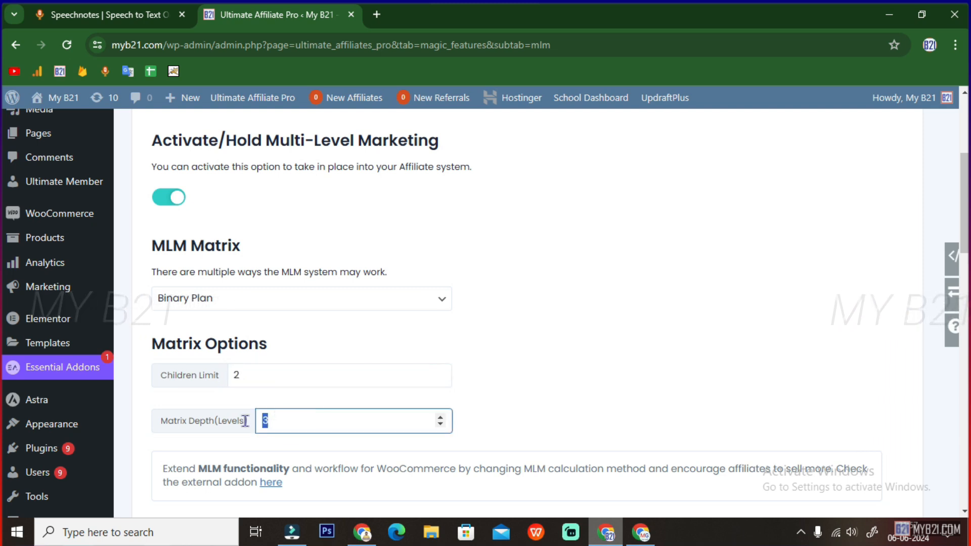
- Review the Default Amount setting and the Amount For Each Level table in the Multi-Level Marketing settings
scroll(545, 430, "down", 1)
scroll(545, 430, "down", 4)
left_click_drag(223, 371, 149, 377)
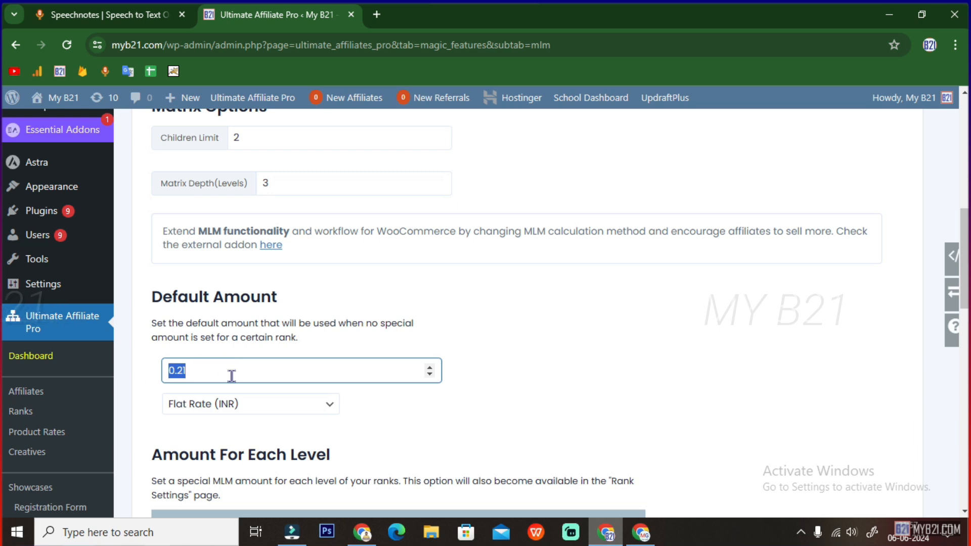
scroll(232, 375, "down", 2)
scroll(231, 376, "down", 3)
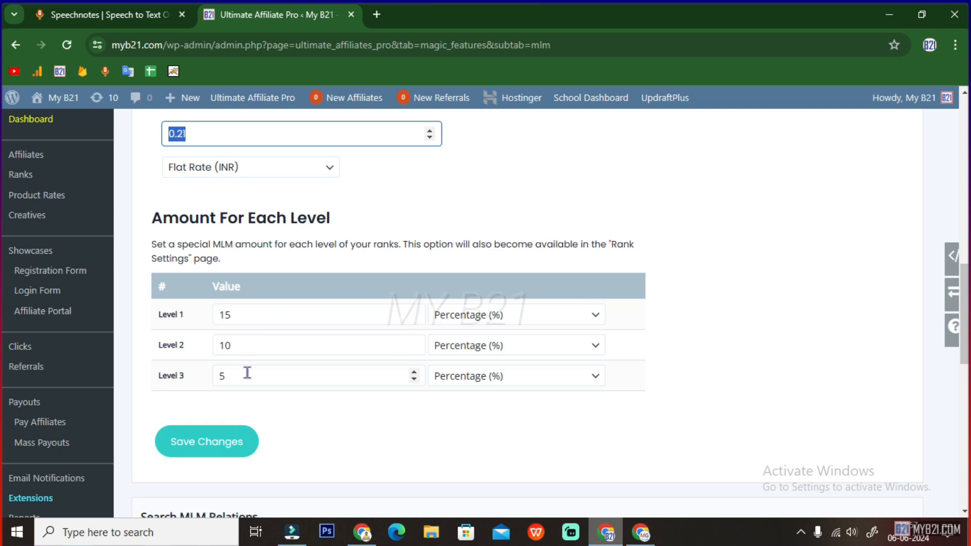
- Read the Search MLM Relations section and the How it works example of the Multi-Level Marketing page
scroll(251, 383, "down", 5)
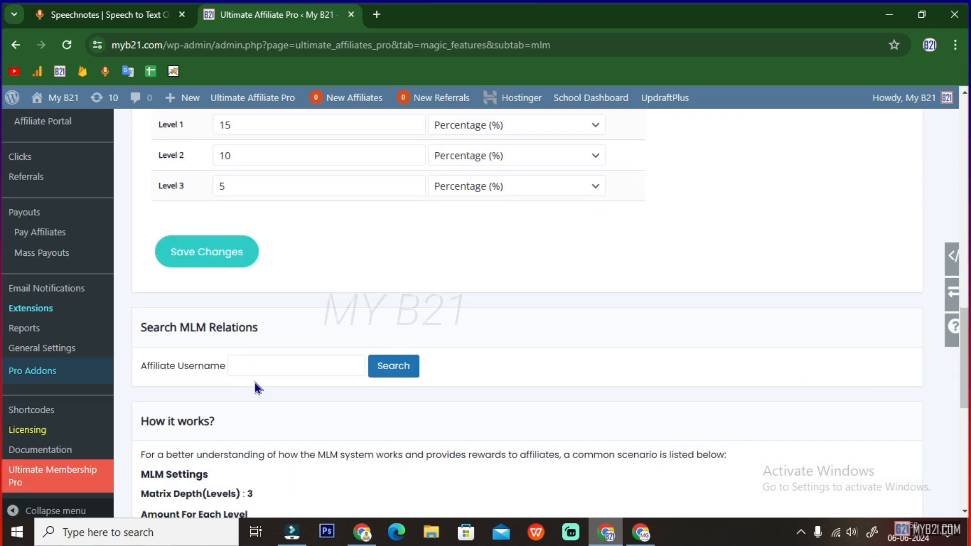
scroll(254, 381, "down", 5)
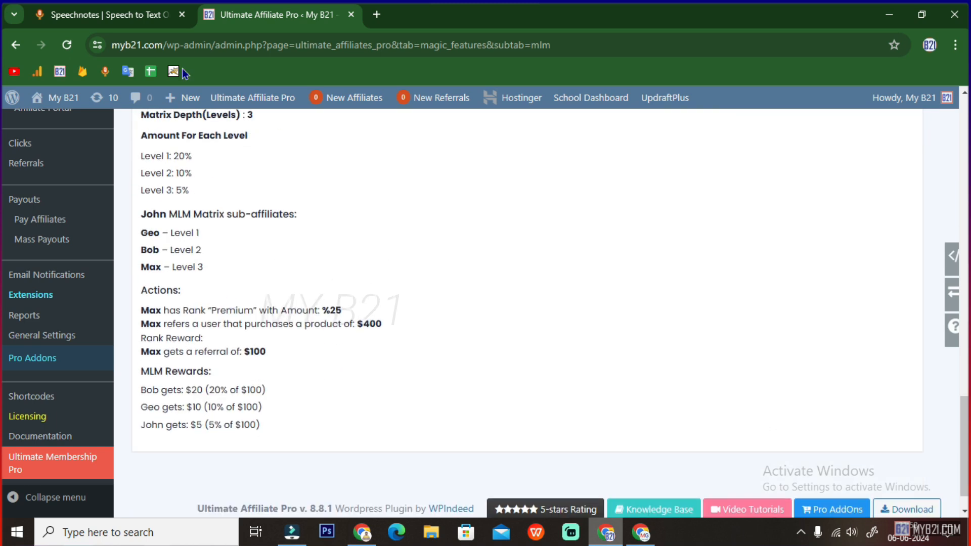
scroll(215, 374, "down", 1)
scroll(237, 386, "up", 3)
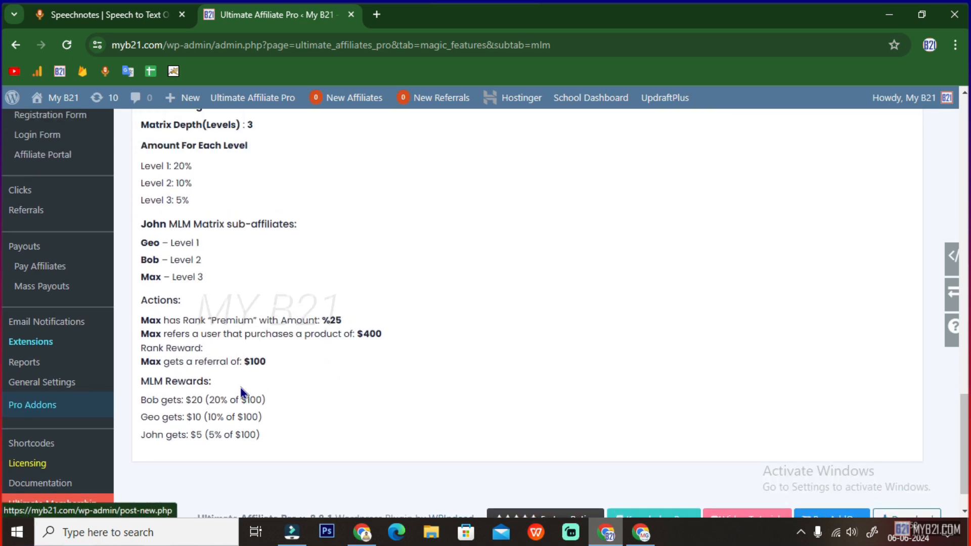
scroll(241, 389, "up", 12)
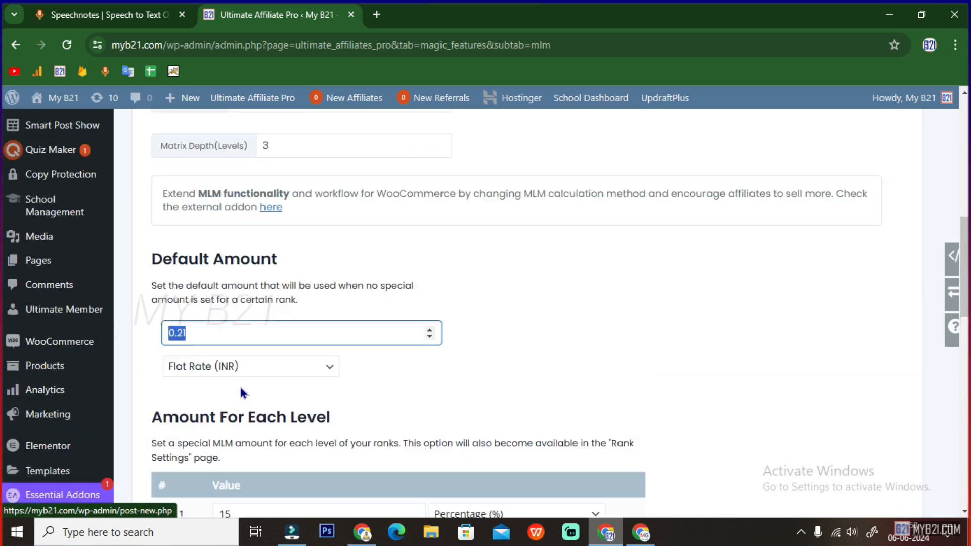
scroll(241, 389, "up", 5)
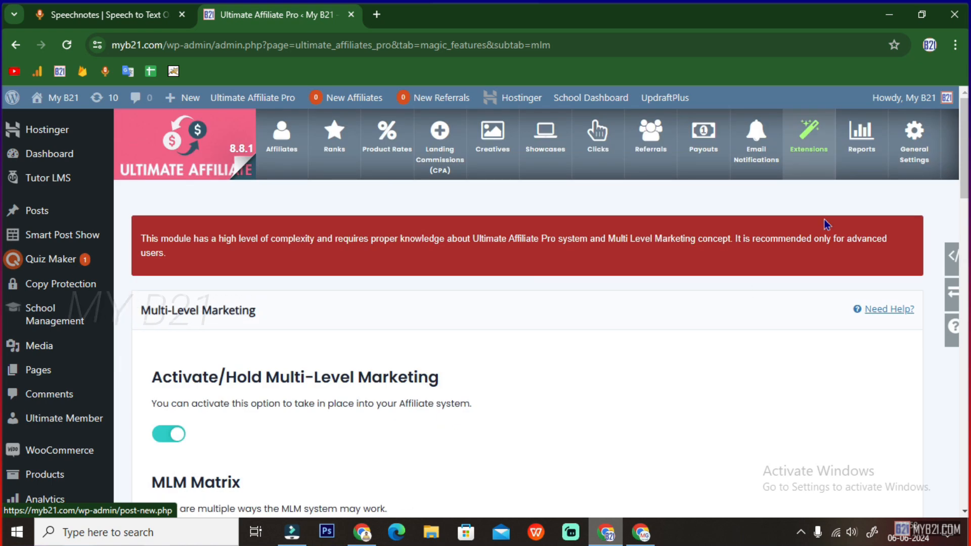
- Return to the Extensions list and open the Credit Last Affiliate extension to view its activation setting
left_click(806, 154)
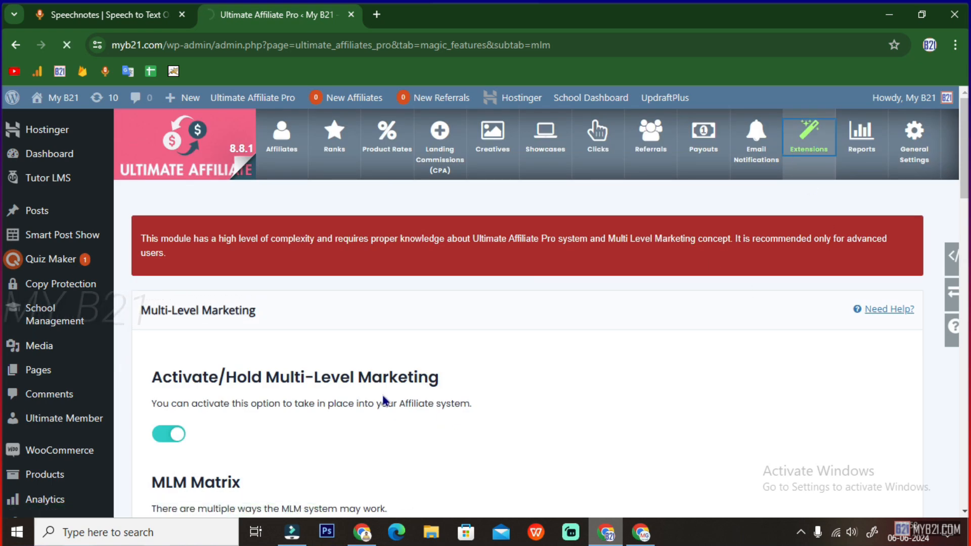
scroll(457, 388, "down", 5)
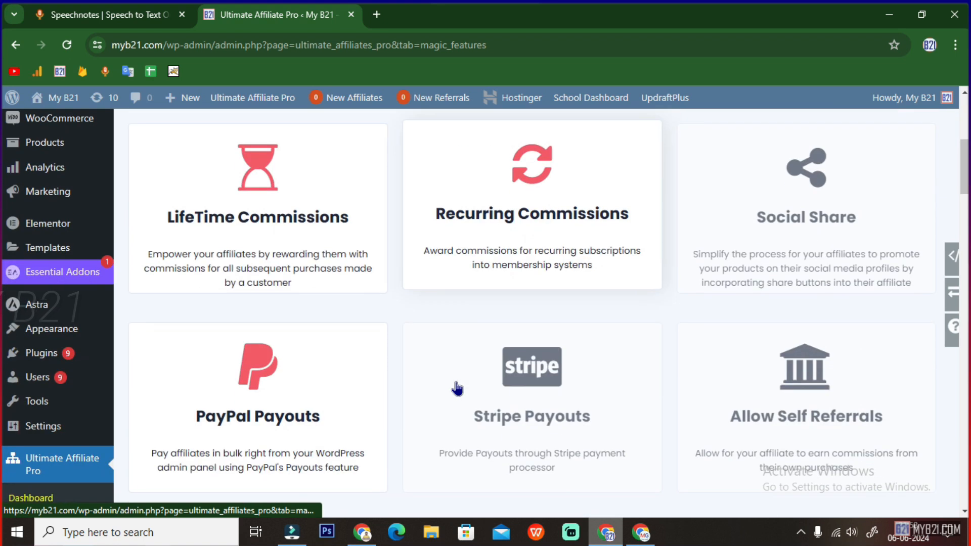
scroll(457, 388, "down", 4)
scroll(533, 406, "down", 2)
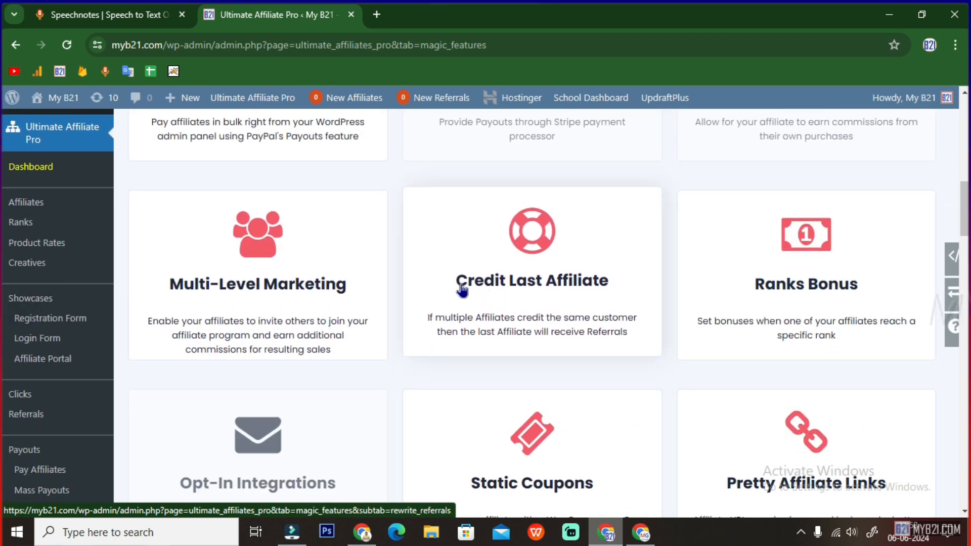
left_click(534, 282)
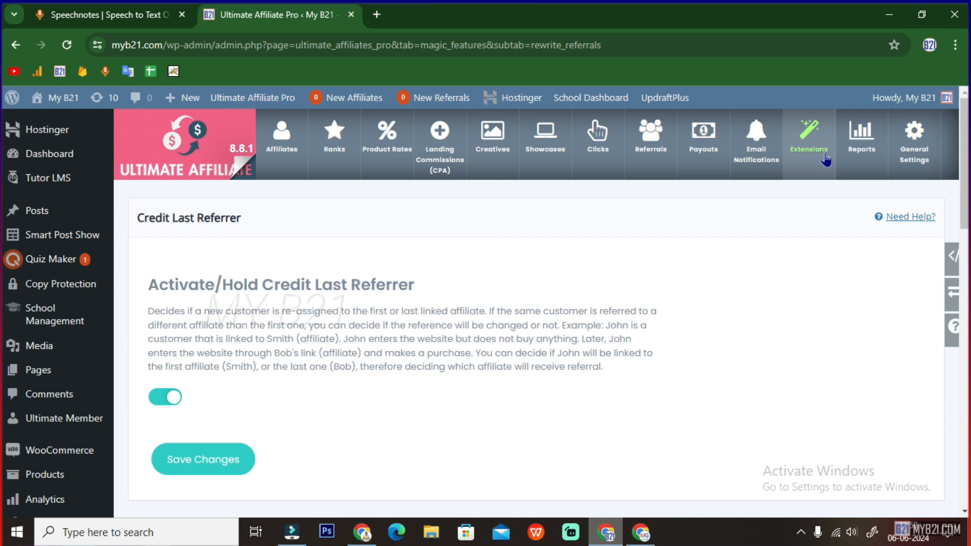
- Go back to the Extensions list and open the Ranks Bonus extension at its Amount For Each Rank section
left_click(810, 134)
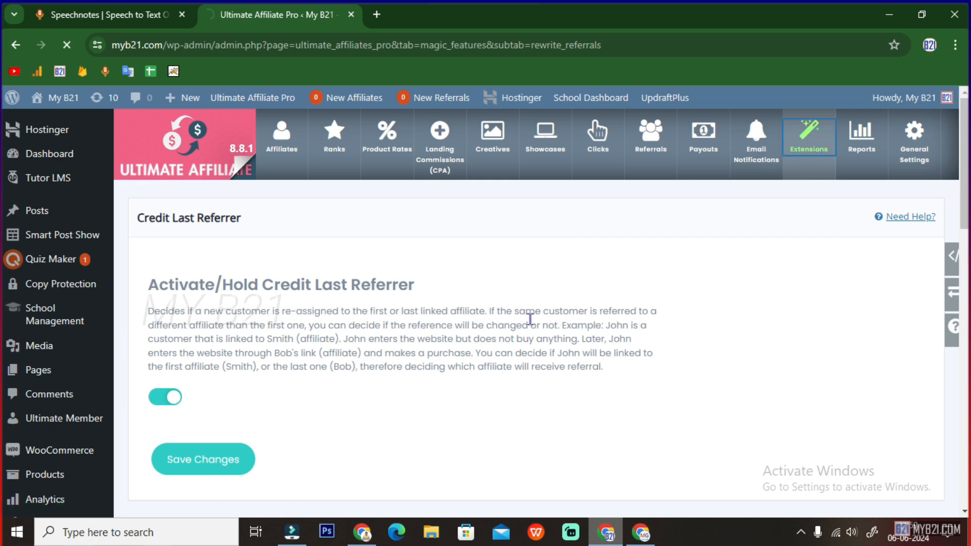
scroll(527, 409, "down", 6)
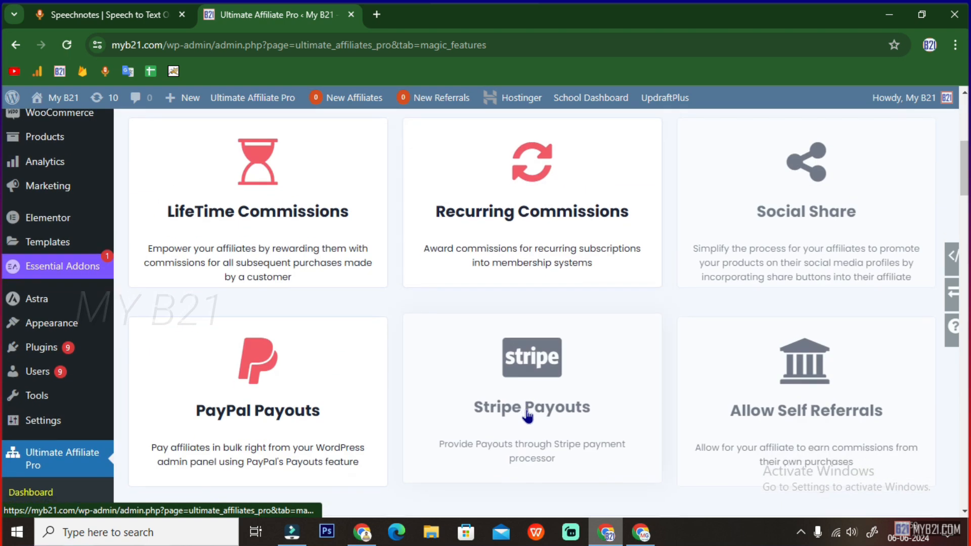
scroll(526, 415, "down", 6)
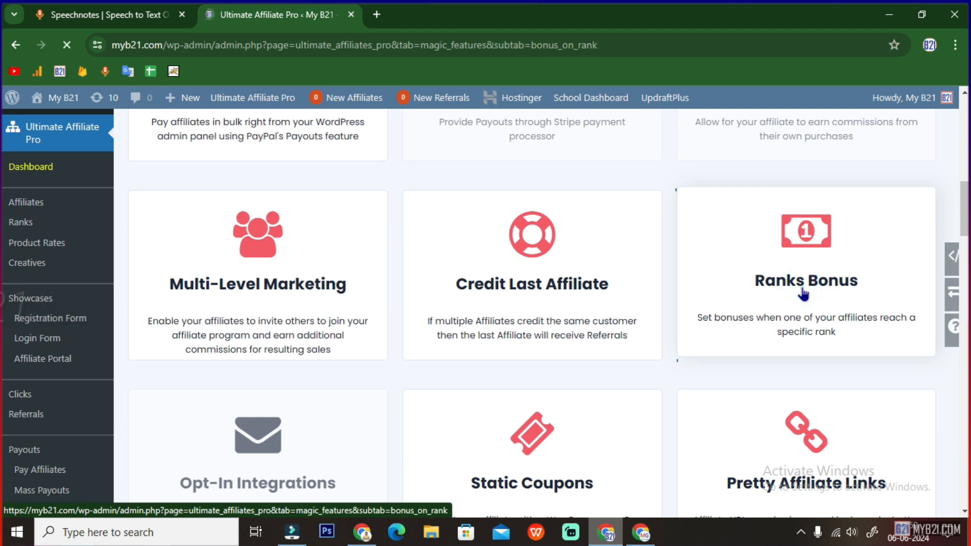
scroll(481, 339, "down", 4)
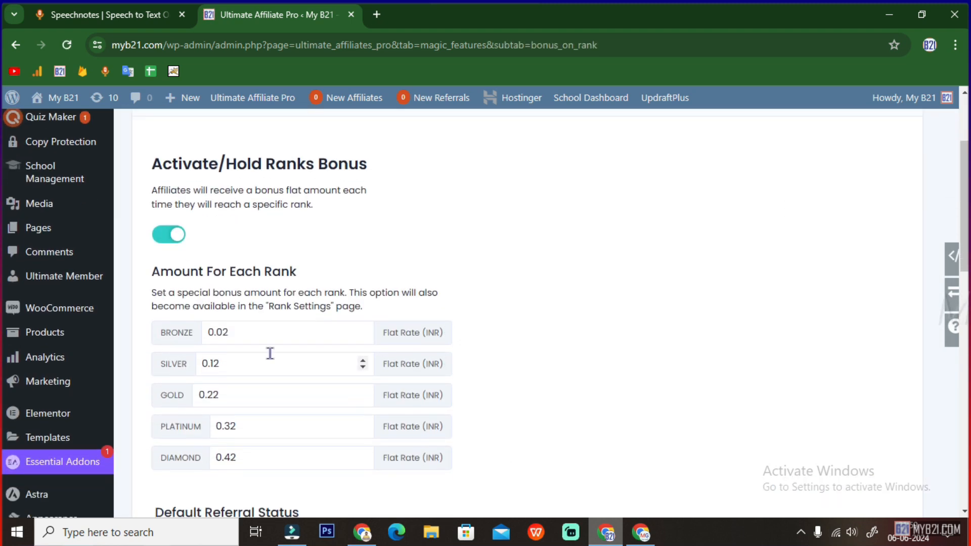
- Highlight the Bronze, Silver, Gold, Platinum and Diamond rank names one by one in Amount For Each Rank
left_click_drag(165, 332, 191, 332)
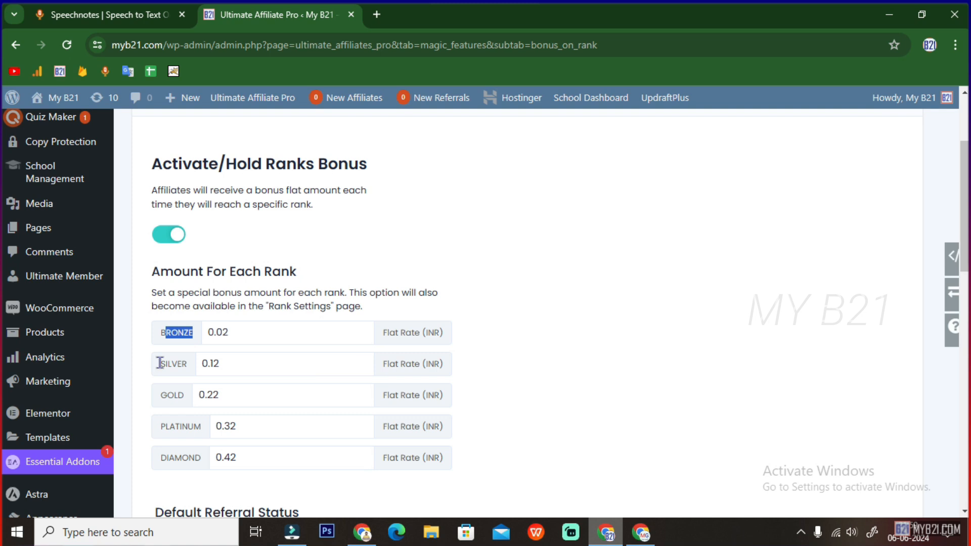
left_click_drag(160, 364, 187, 365)
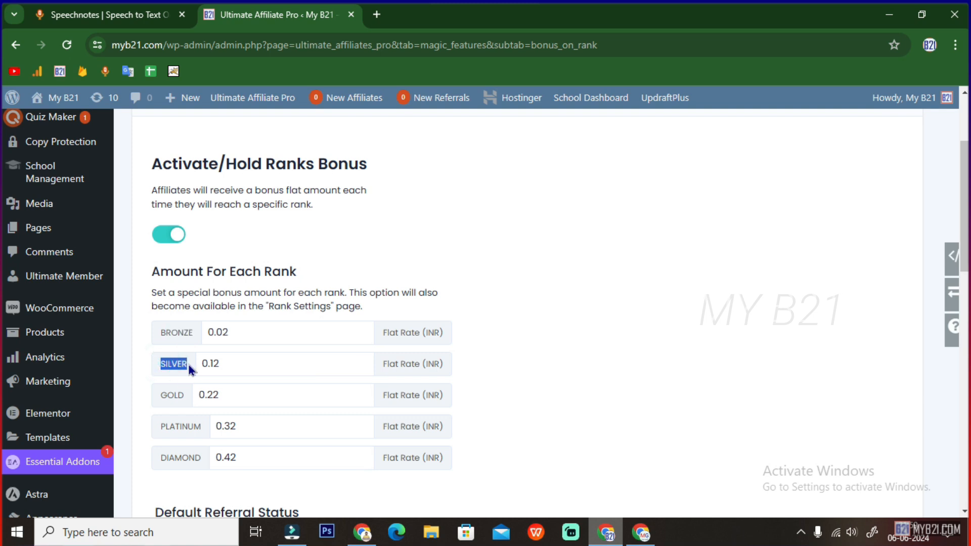
double_click(158, 394)
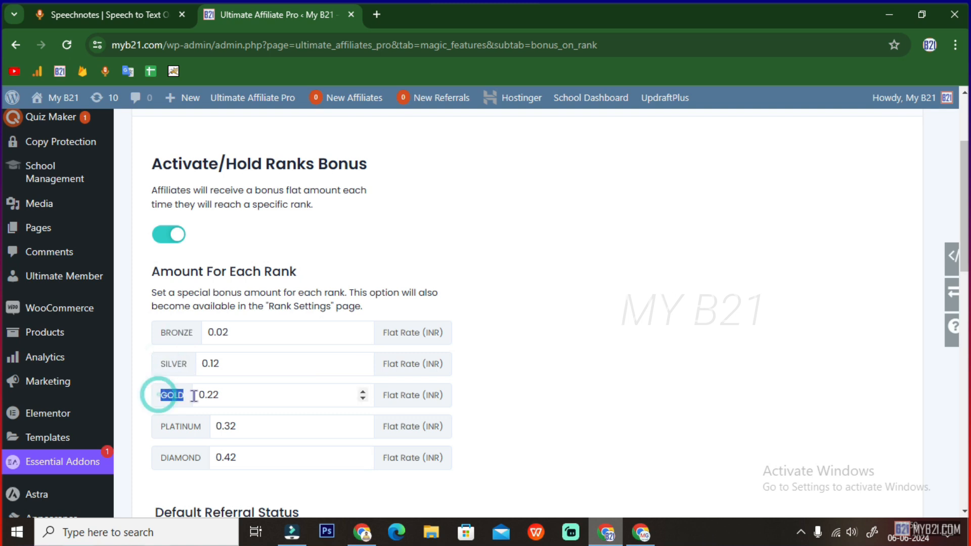
double_click(161, 426)
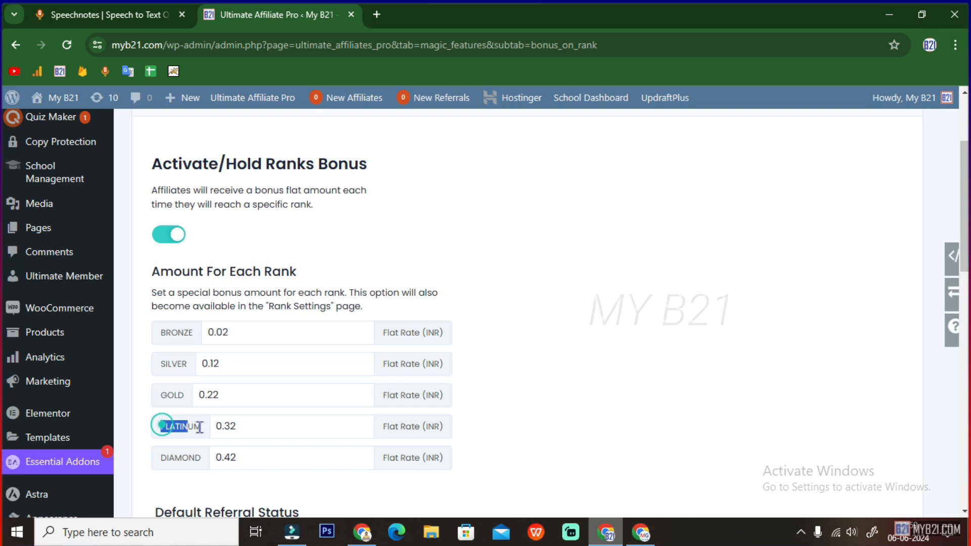
double_click(157, 458)
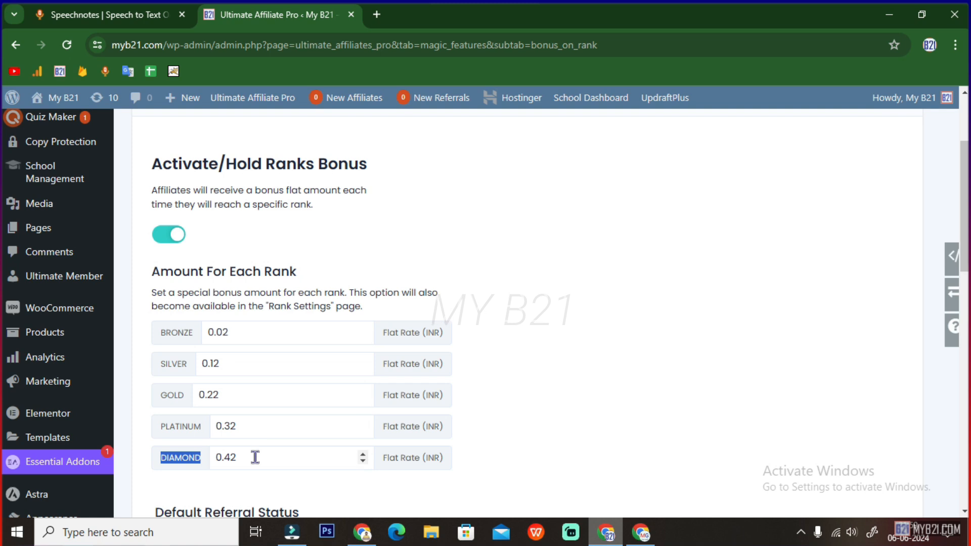
- Inspect the Silver, Gold, Platinum and Diamond bonus amount fields and the rest of the Ranks Bonus settings
scroll(273, 313, "up", 1)
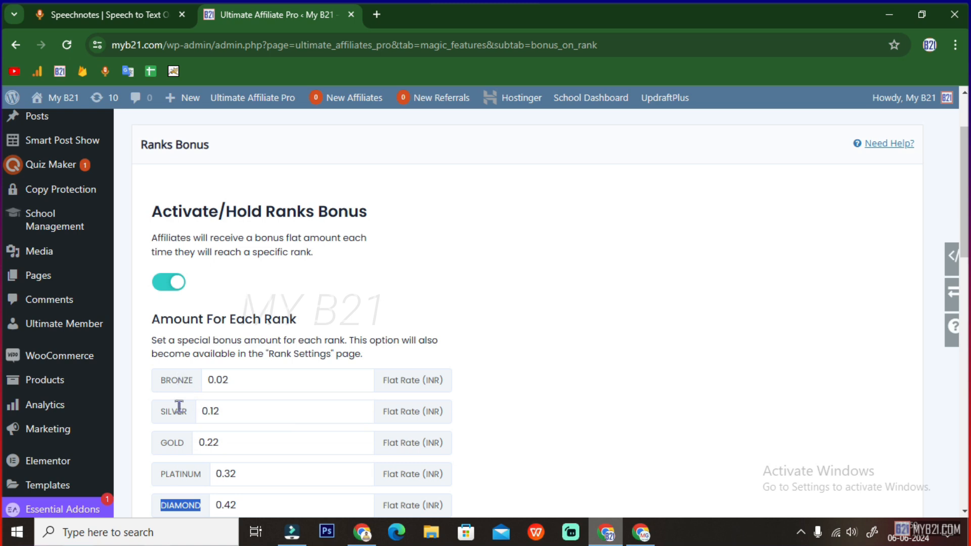
left_click(222, 414)
double_click(222, 414)
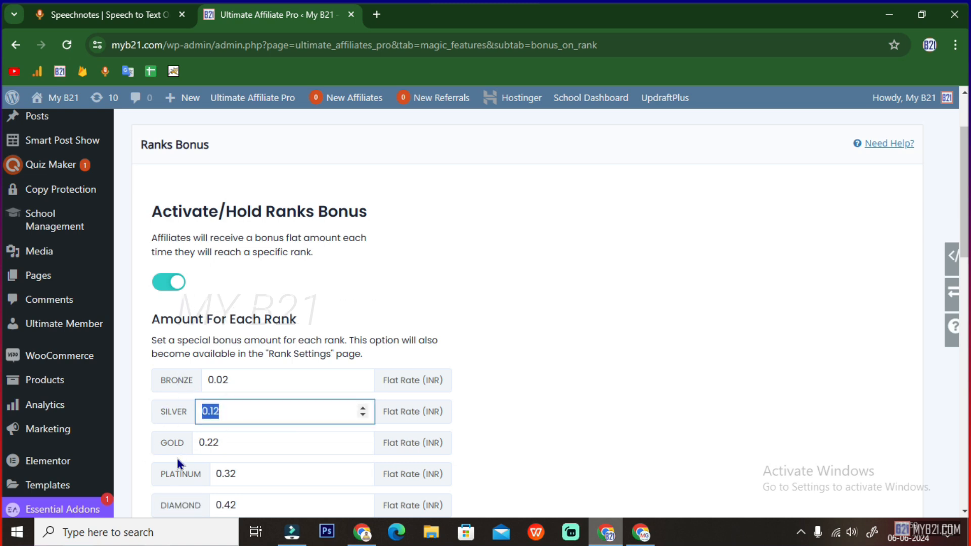
double_click(225, 442)
scroll(213, 435, "down", 2)
left_click_drag(175, 378, 201, 379)
left_click(249, 379)
double_click(249, 380)
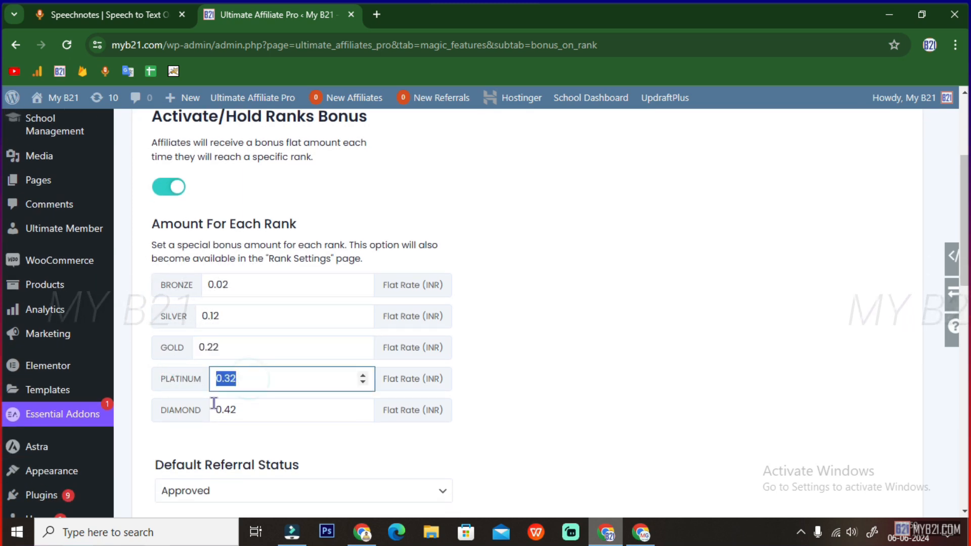
double_click(248, 408)
scroll(259, 433, "down", 3)
scroll(260, 435, "up", 6)
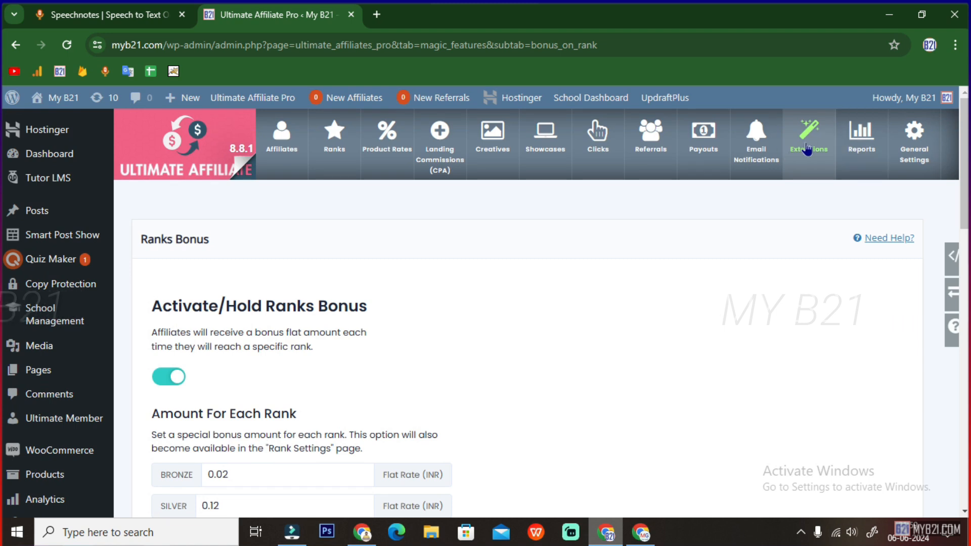
- Return to the Extensions list and open the Static Coupons extension
left_click(809, 137)
scroll(510, 405, "down", 2)
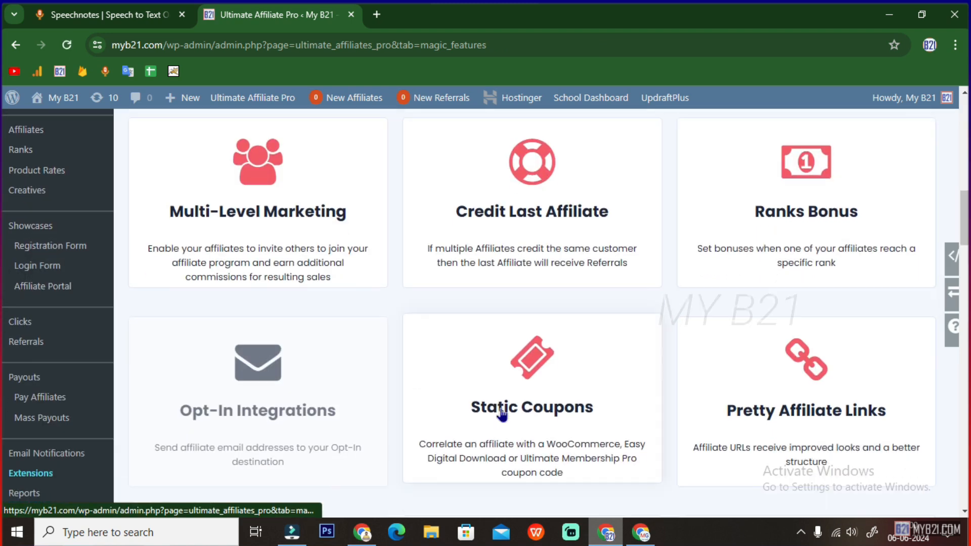
left_click(538, 333)
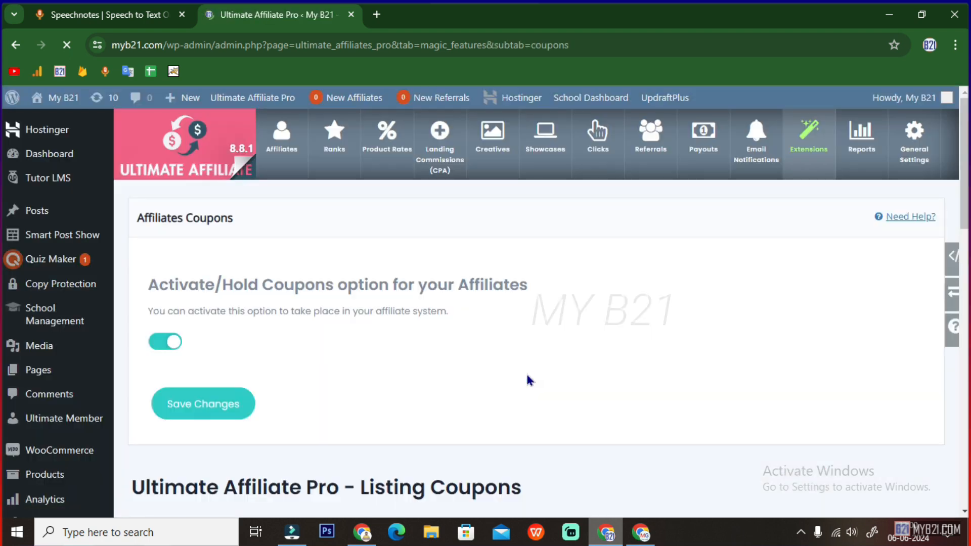
- Look through the affiliate coupon listing and open the 10OFF coupon for editing
scroll(311, 356, "down", 2)
scroll(313, 372, "down", 4)
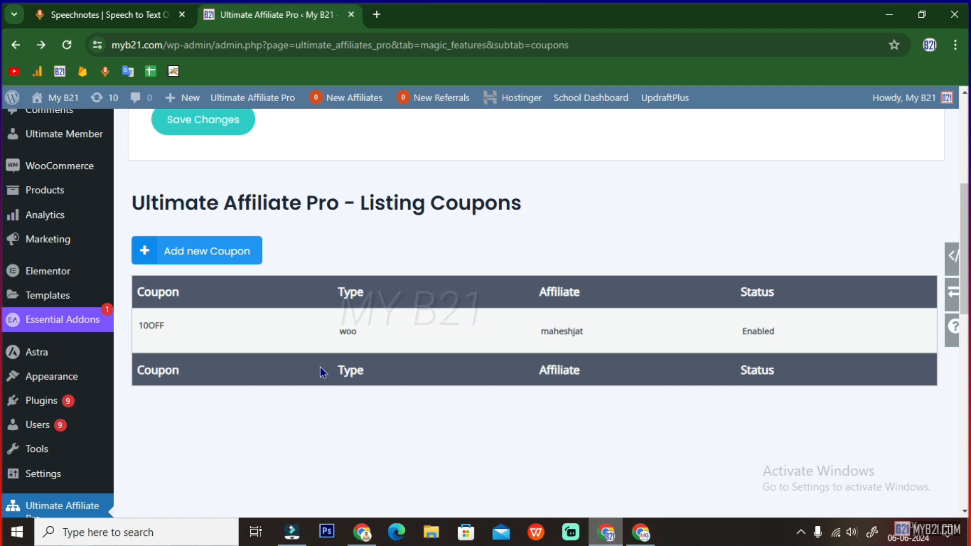
mouse_move(526, 328)
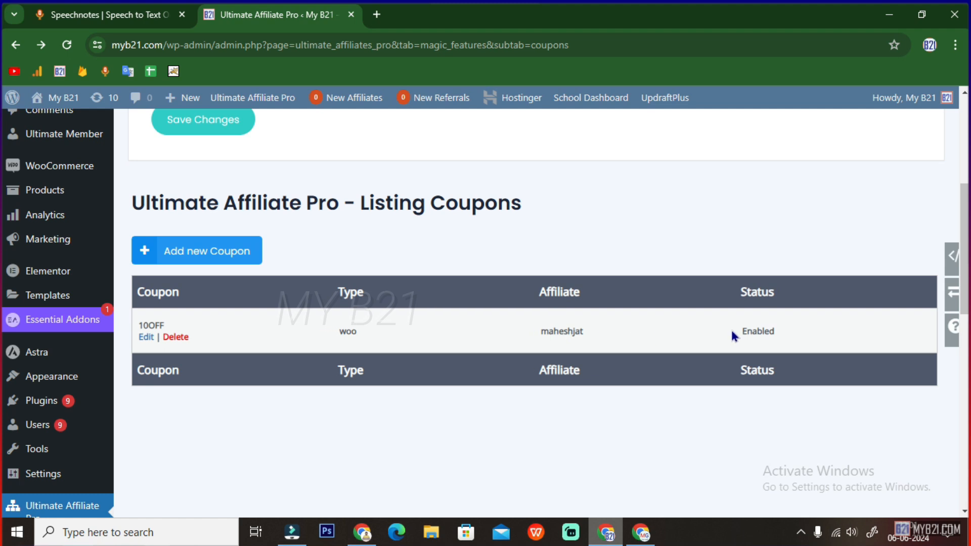
left_click(145, 338)
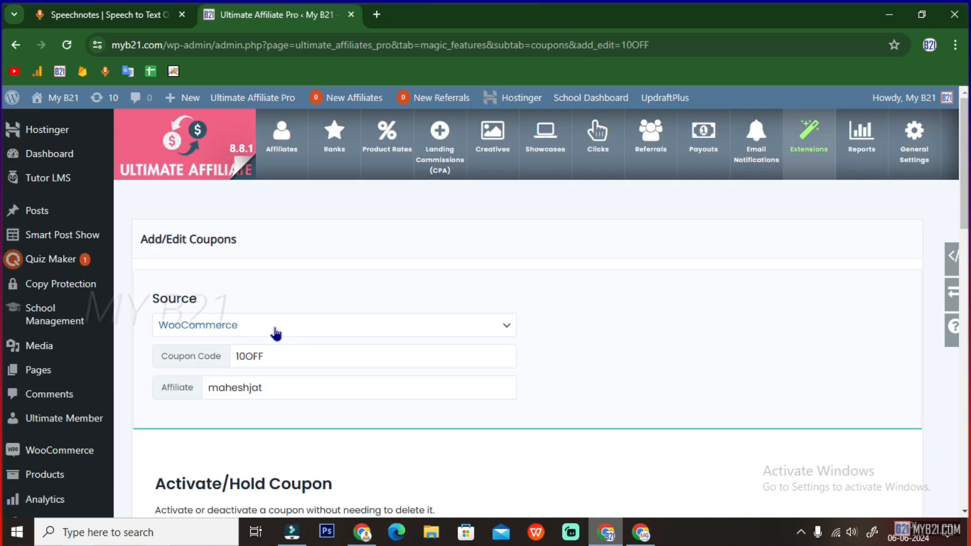
- Check the coupon's WooCommerce source selection and change the coupon code to 100OFF
left_click(266, 329)
left_click(262, 326)
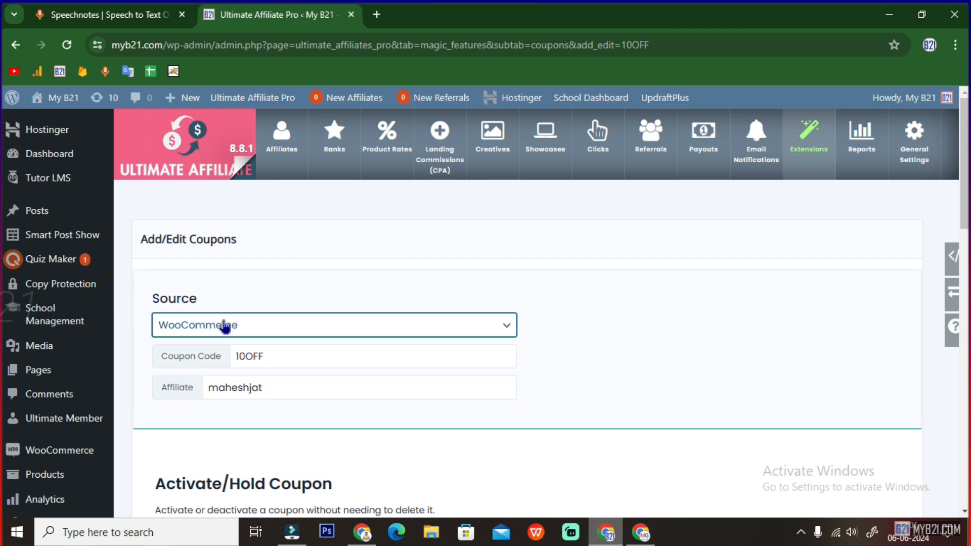
left_click(268, 357)
double_click(280, 355)
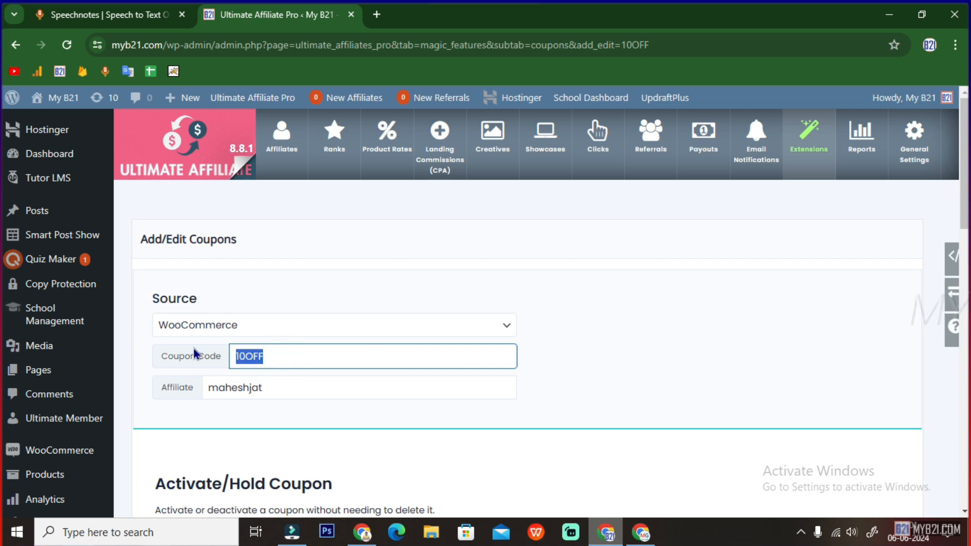
left_click(247, 358)
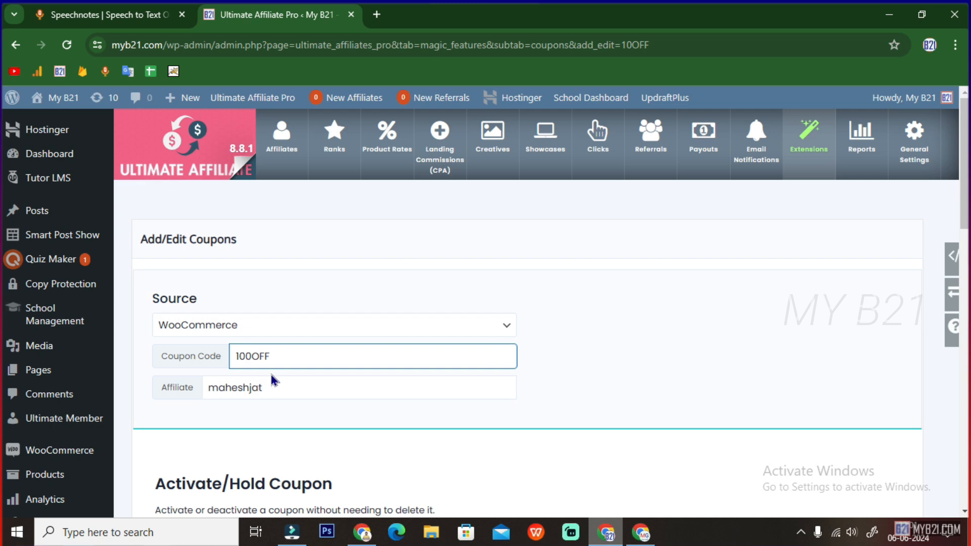
- Highlight the coupon's affiliate entry and its edited coupon code to review both fields
left_click(279, 390)
double_click(283, 390)
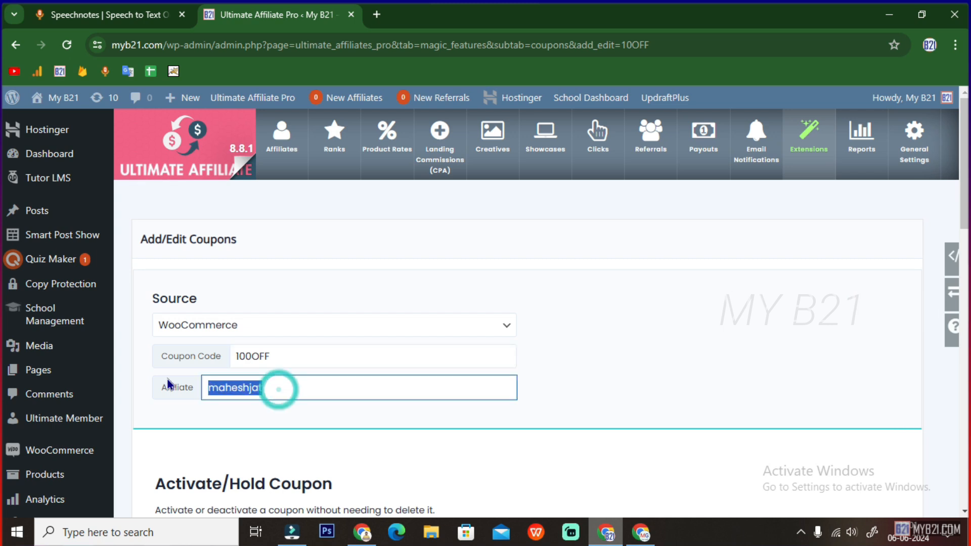
double_click(280, 386)
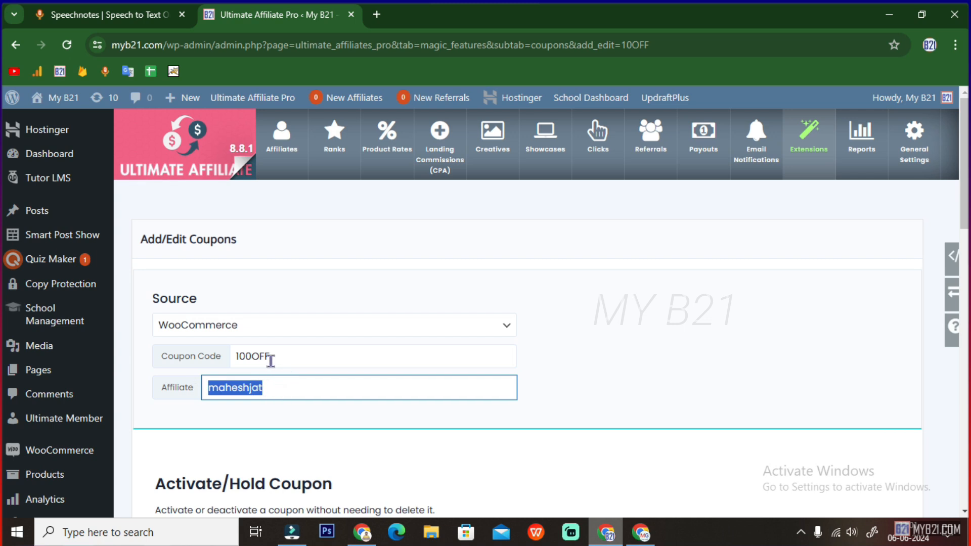
double_click(288, 357)
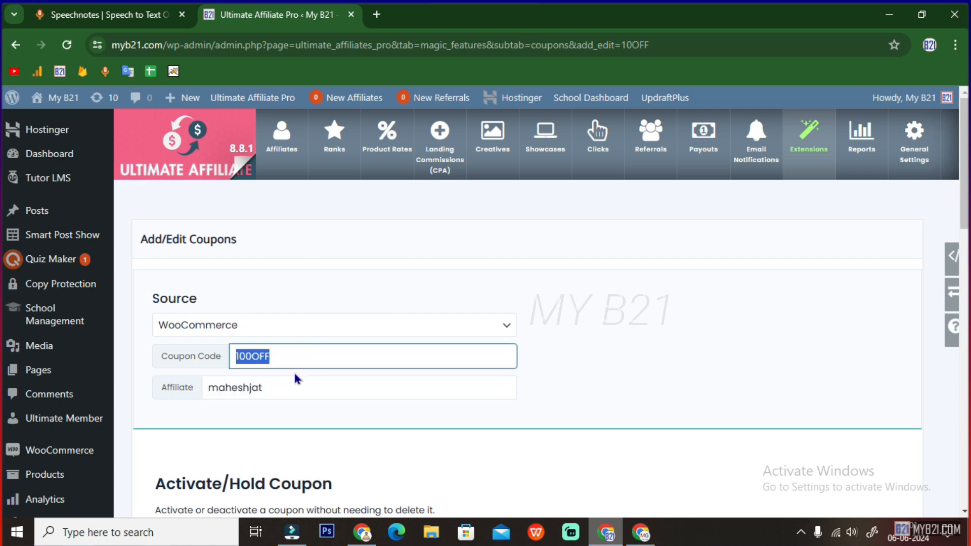
- Set the coupon's Flat Rate (INR) referral amount to 100 and try to save the coupon
scroll(318, 387, "down", 5)
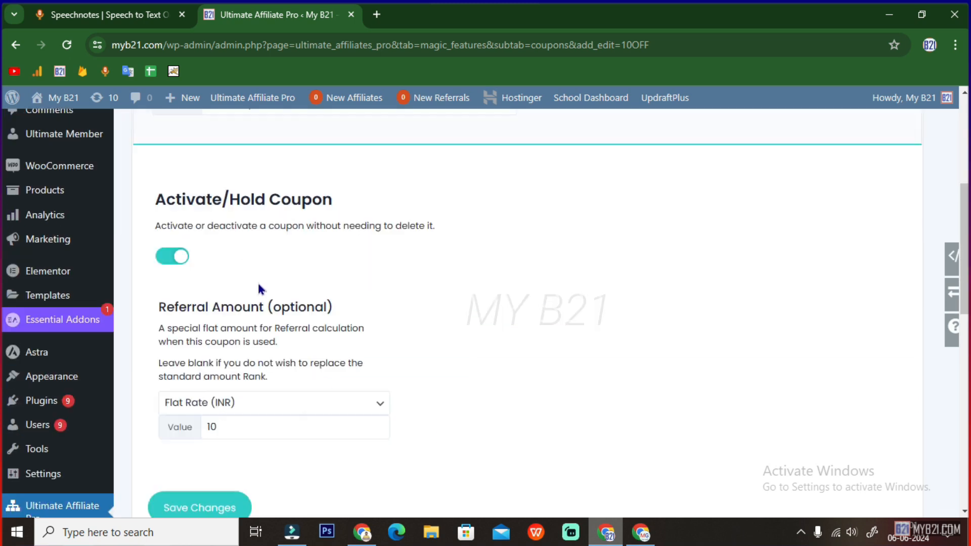
left_click_drag(186, 200, 321, 225)
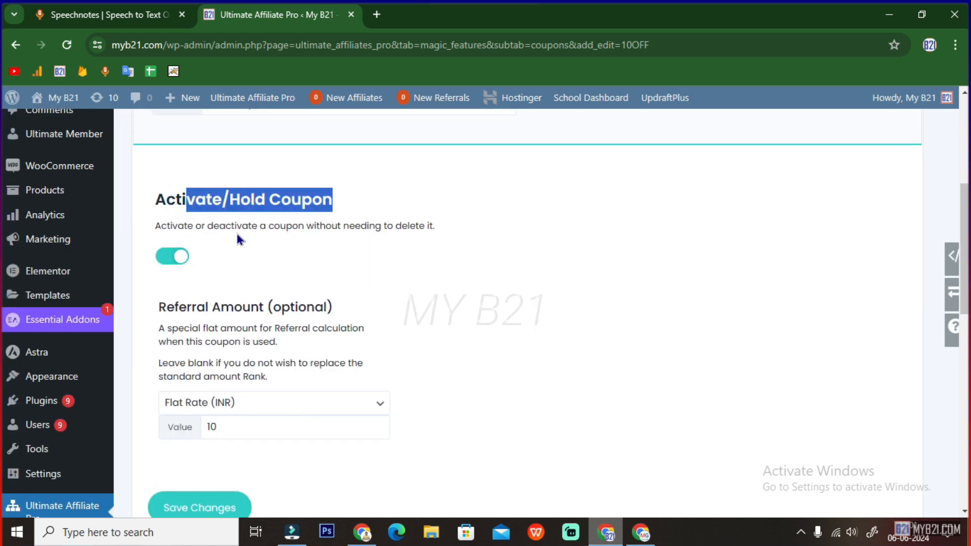
scroll(182, 258, "down", 2)
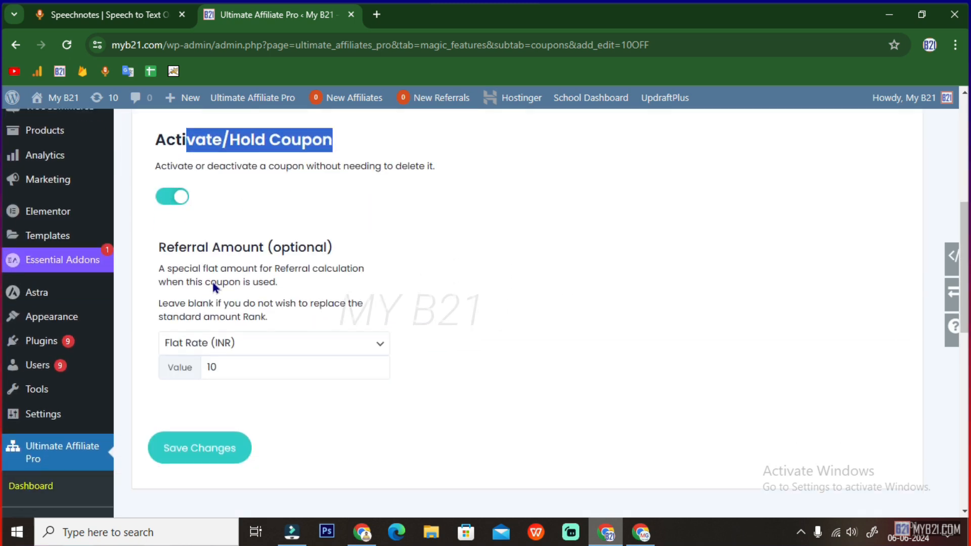
left_click(242, 333)
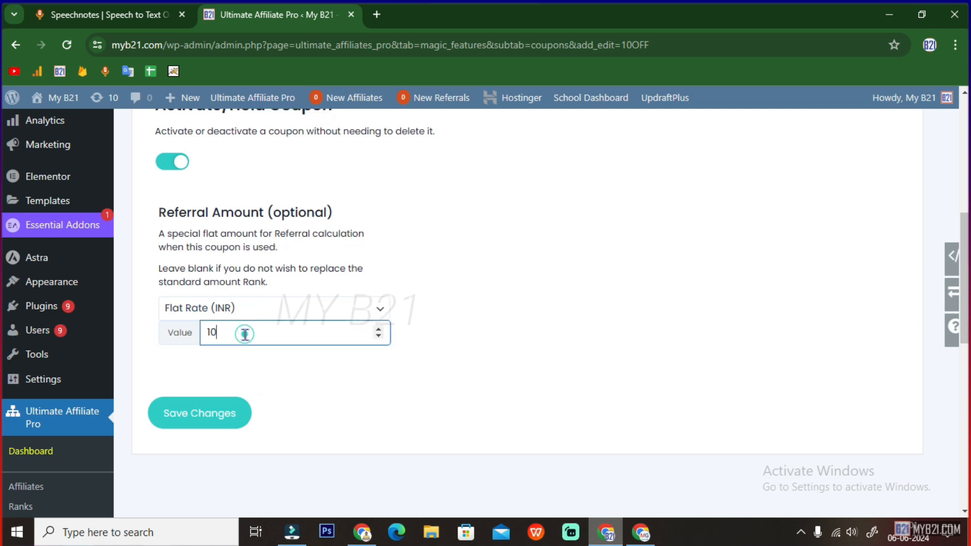
type("0")
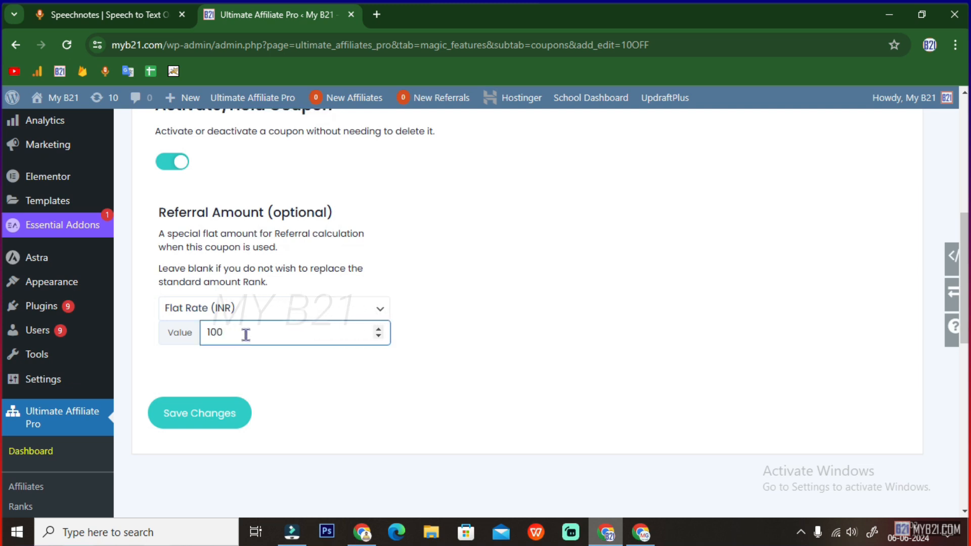
scroll(221, 424, "up", 1)
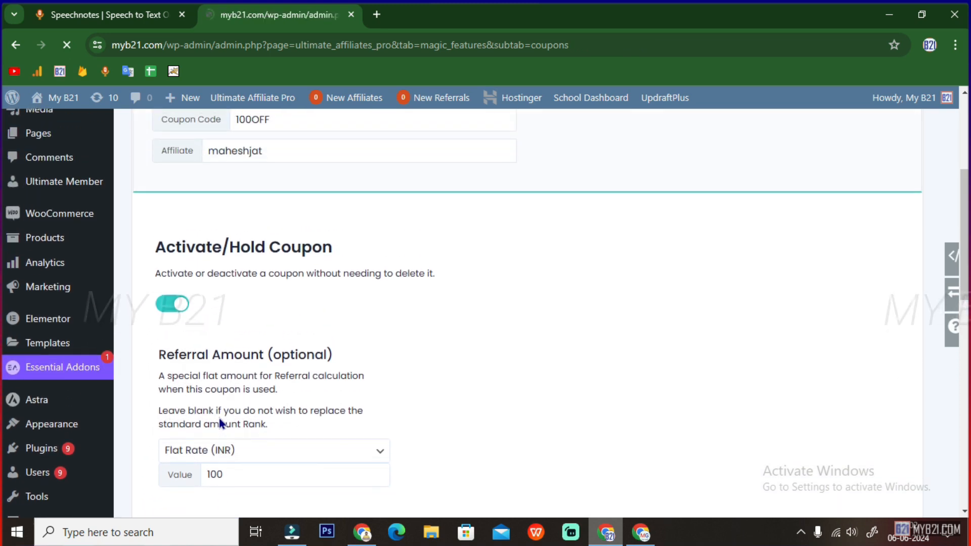
- Check the coupon's affiliate in the listing and highlight the Affiliates Coupons heading
scroll(222, 420, "down", 3)
scroll(230, 418, "down", 4)
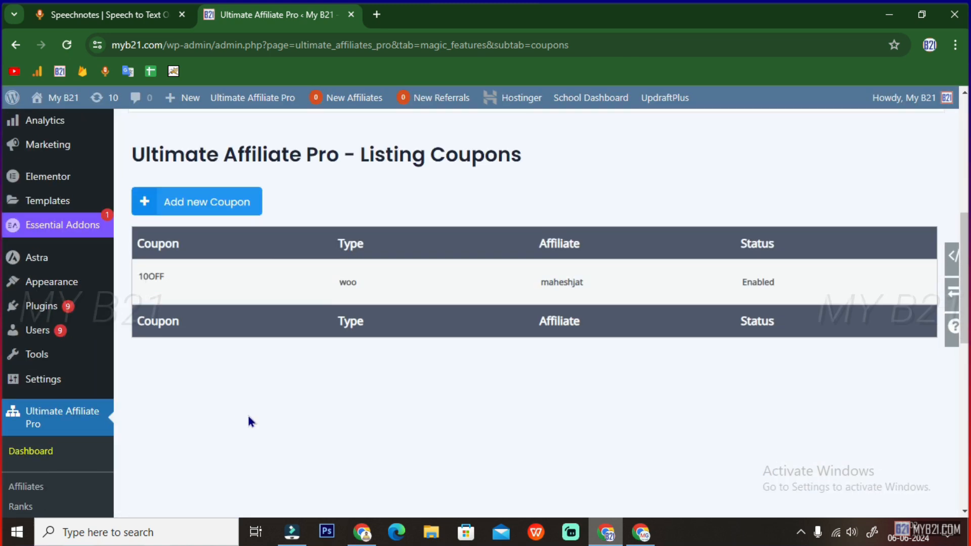
left_click_drag(541, 282, 607, 282)
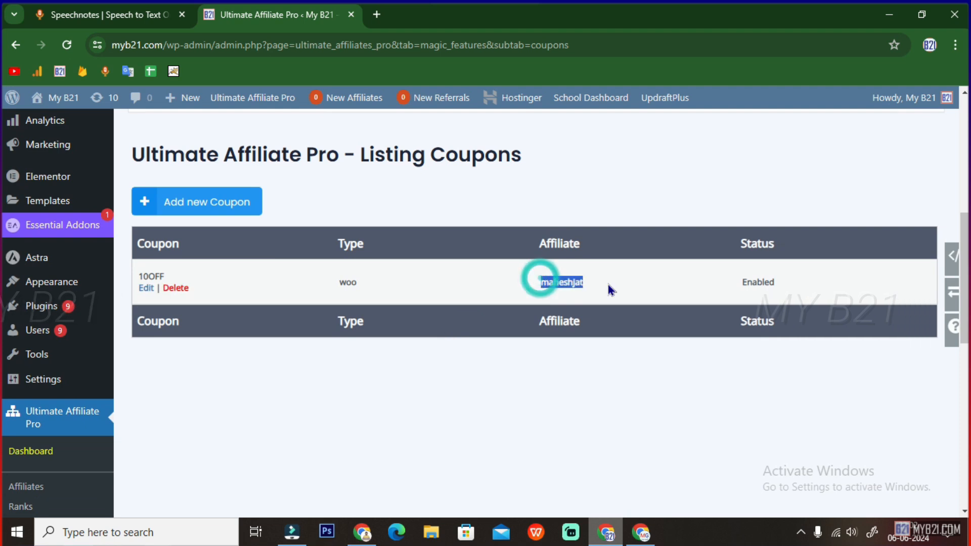
scroll(524, 314, "up", 8)
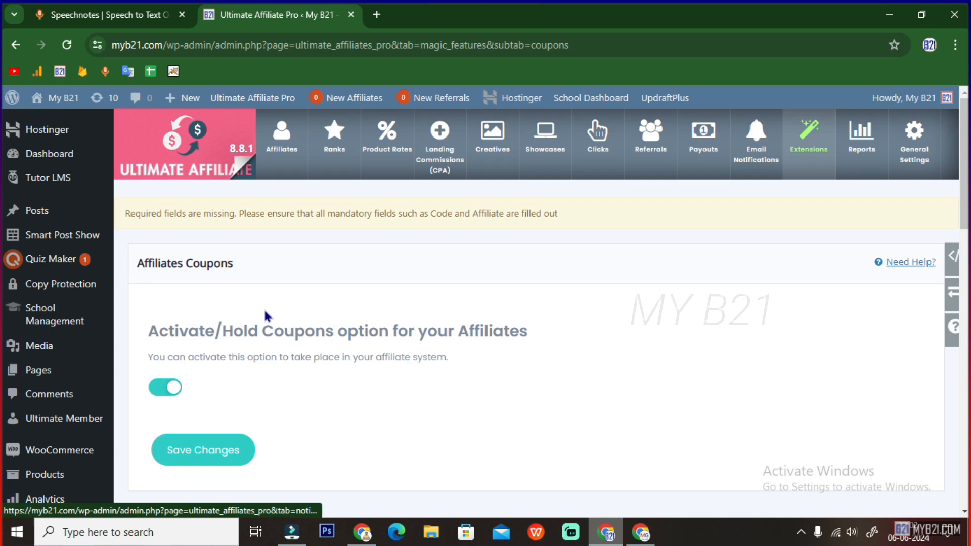
left_click_drag(243, 267, 134, 273)
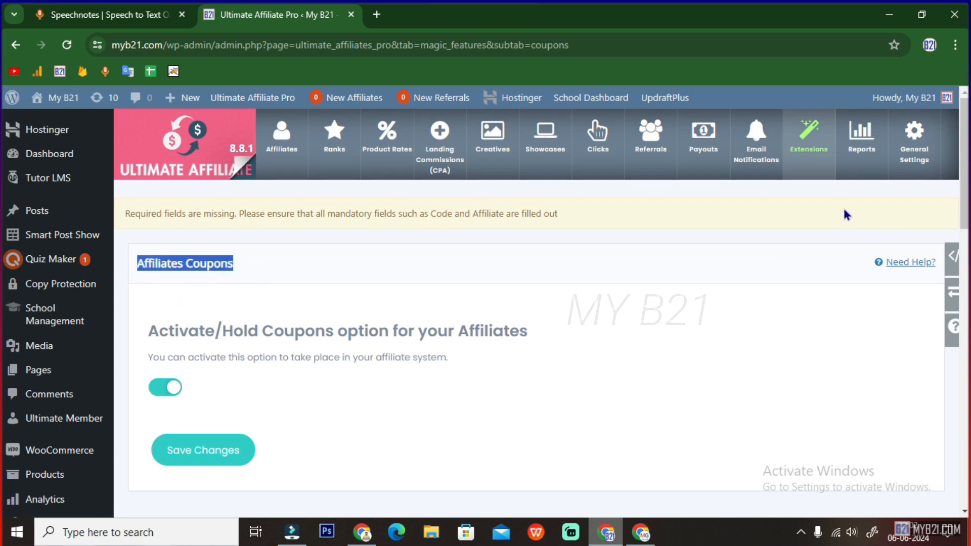
- Return to the Extensions list and open the Pretty Affiliate Links extension
left_click(810, 134)
scroll(698, 407, "down", 5)
scroll(610, 445, "down", 10)
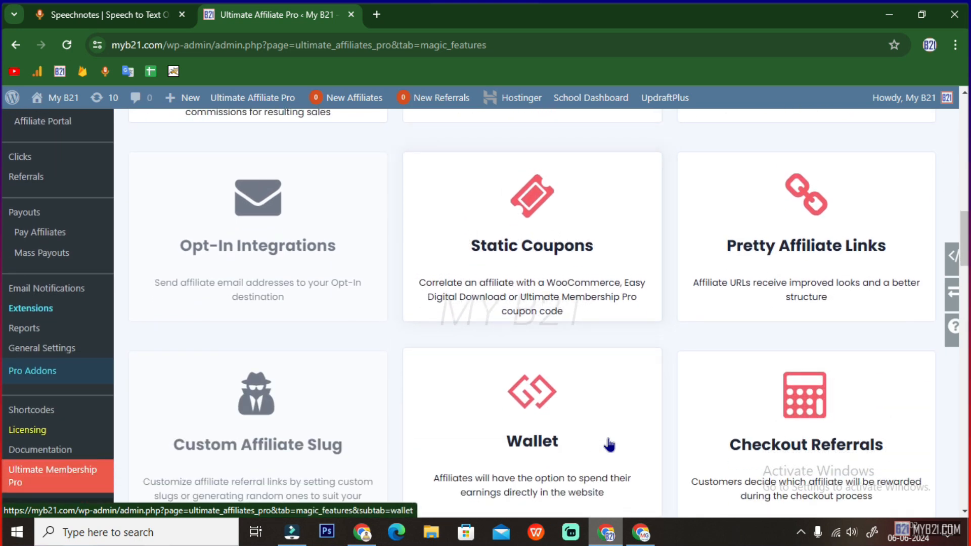
scroll(610, 446, "down", 2)
scroll(609, 445, "up", 2)
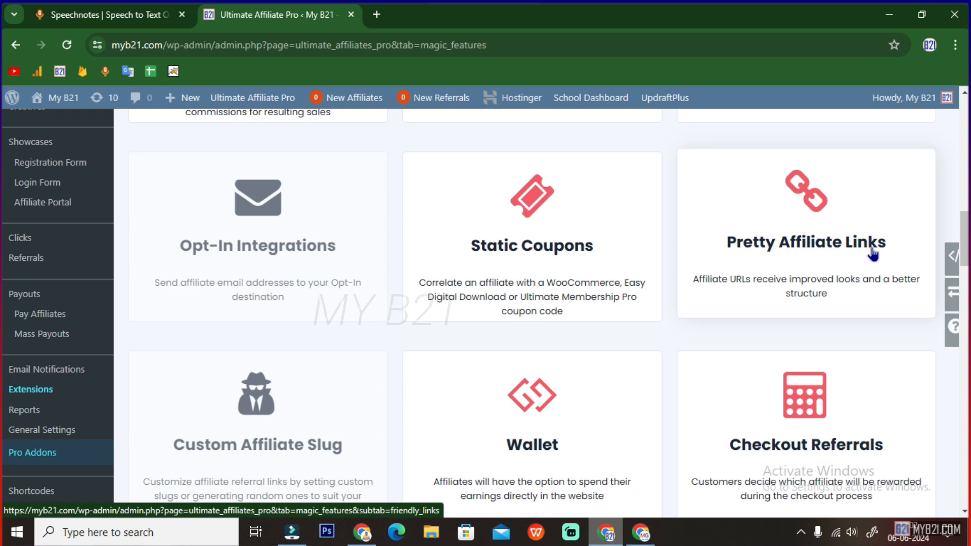
left_click(802, 248)
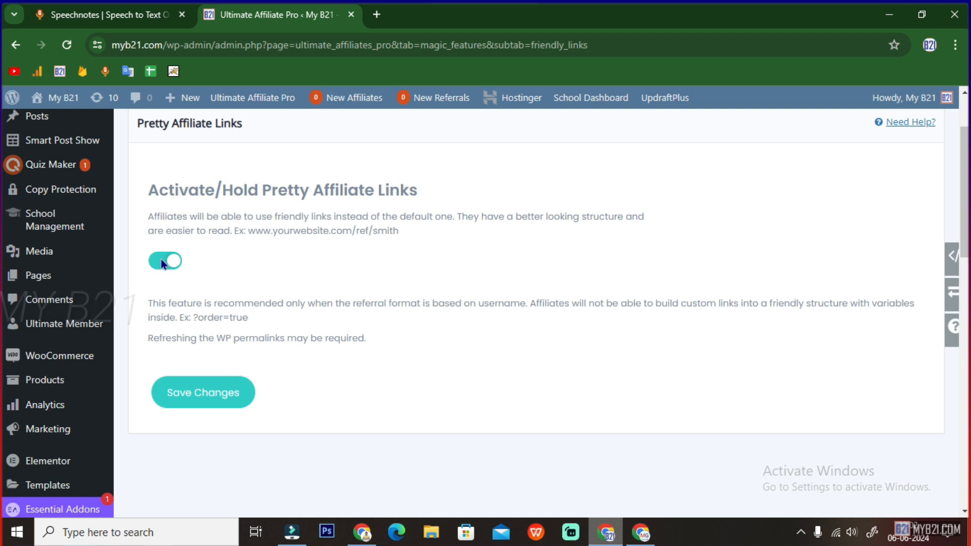
- Go back from Pretty Affiliate Links to the Extensions list and open the Wallet extension
scroll(163, 263, "up", 2)
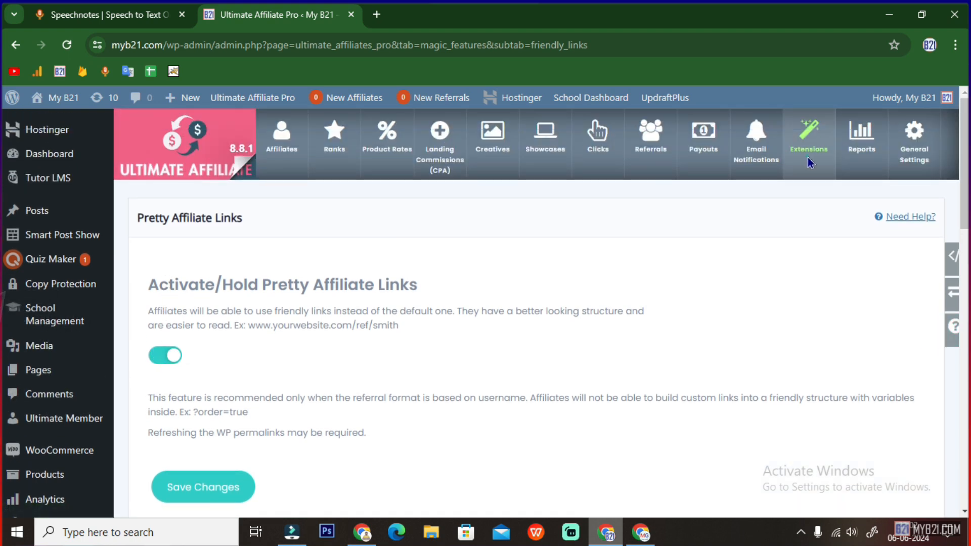
left_click(809, 138)
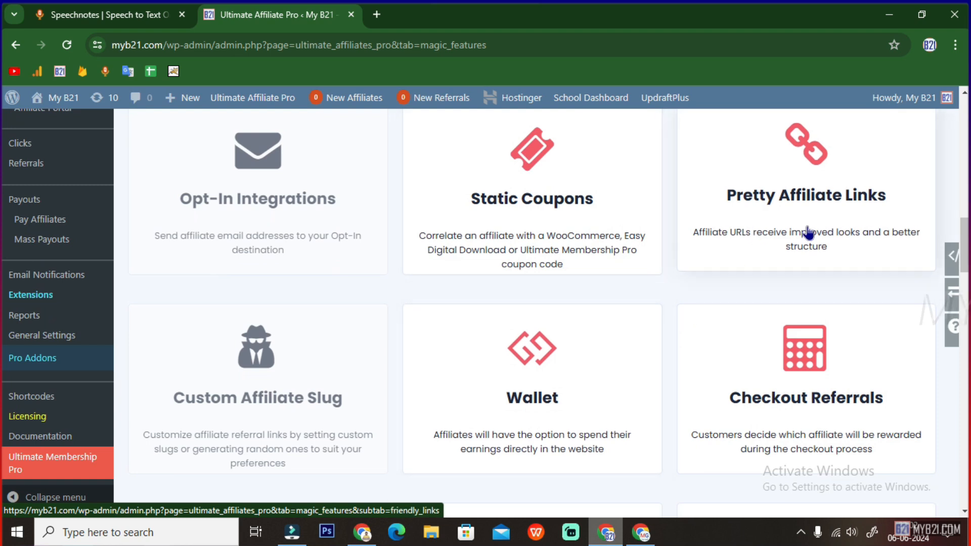
left_click(531, 402)
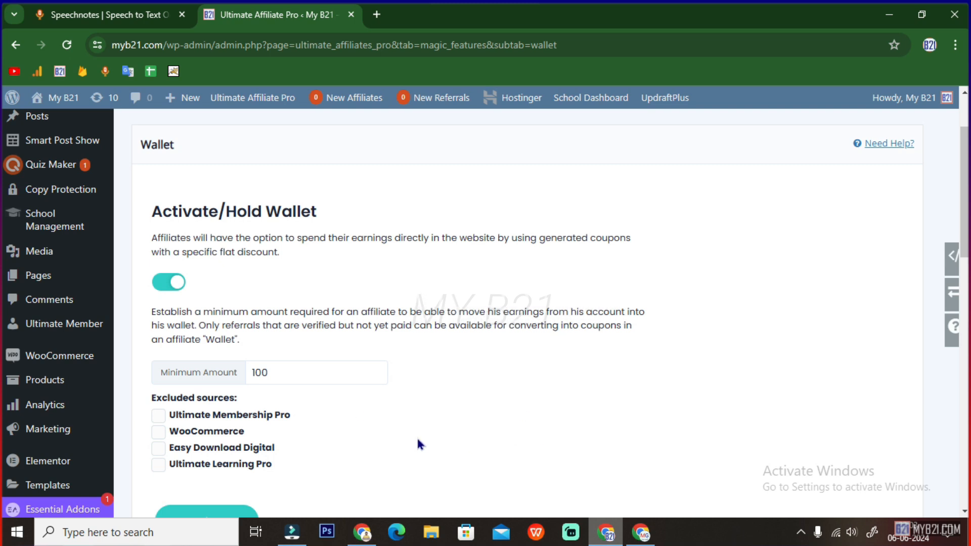
- Highlight the Wallet's minimum amount and look over the remaining Wallet settings
left_click(303, 370)
double_click(258, 373)
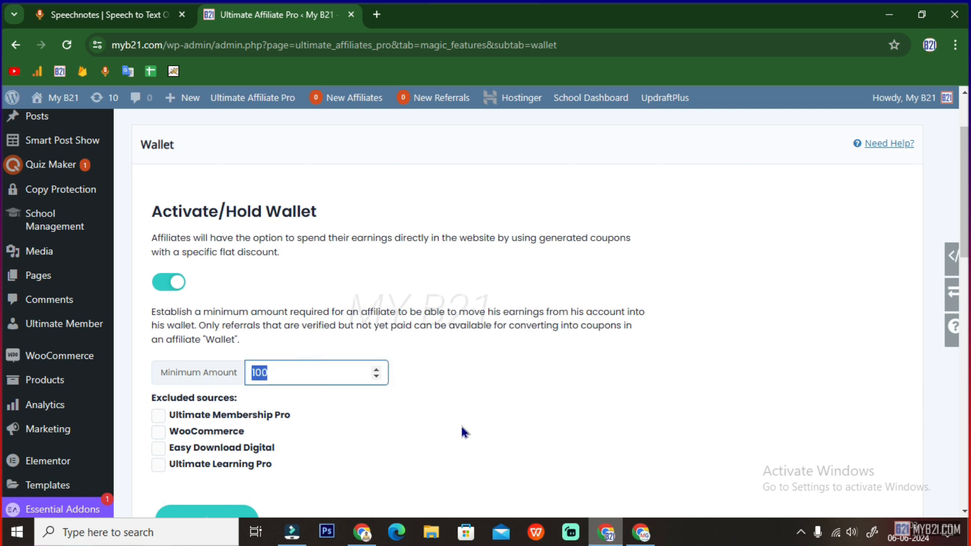
scroll(437, 420, "down", 3)
scroll(434, 415, "up", 5)
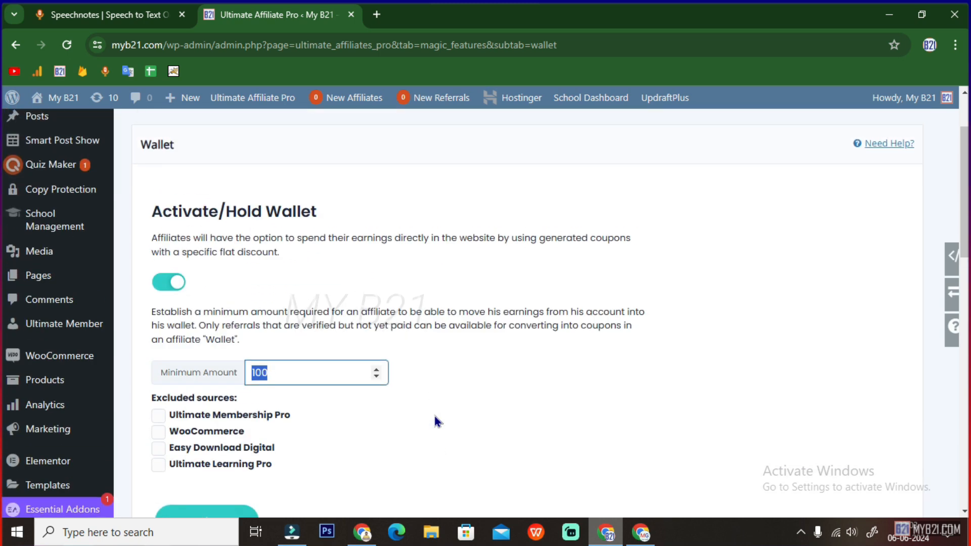
- Leave the Wallet settings for the Extensions list and open the Checkout Referrals extension
left_click(805, 146)
scroll(631, 369, "down", 3)
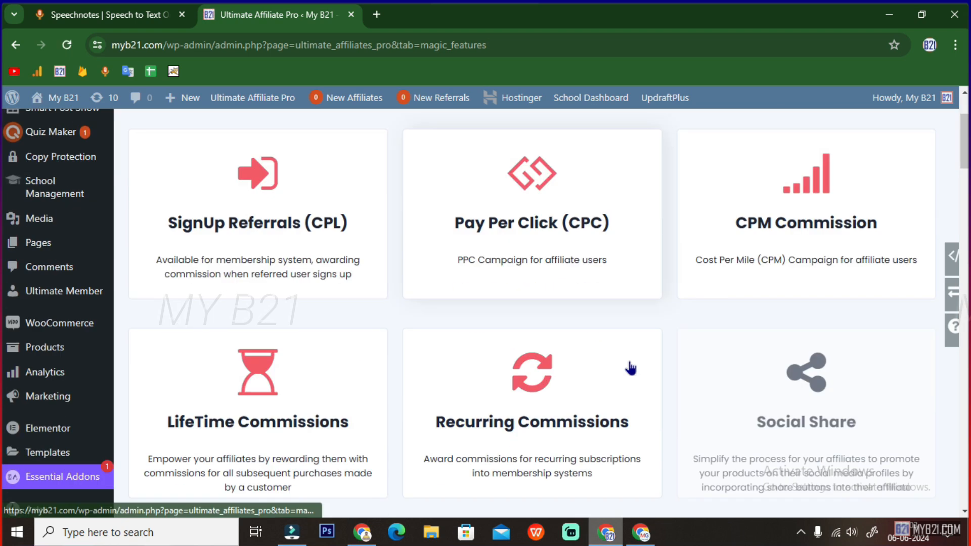
scroll(633, 368, "down", 12)
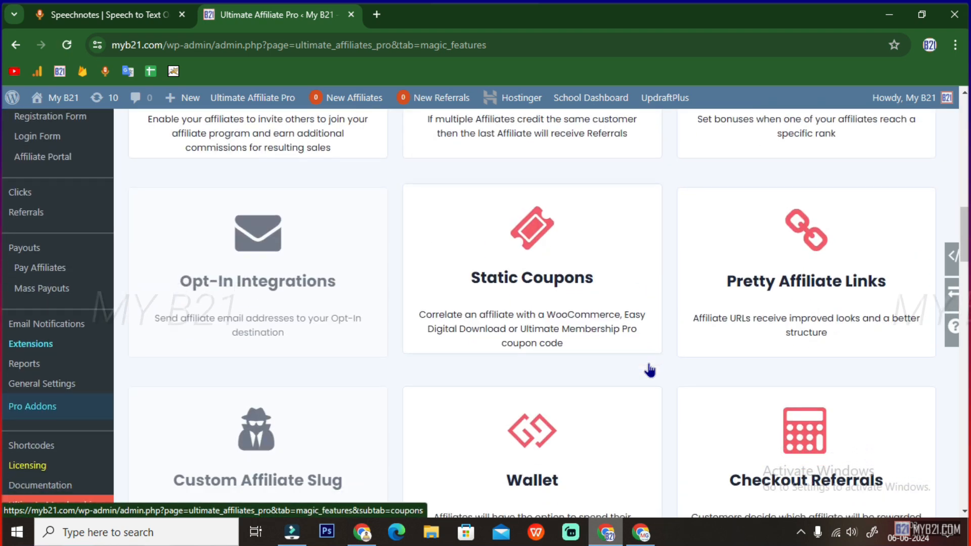
scroll(649, 371, "down", 3)
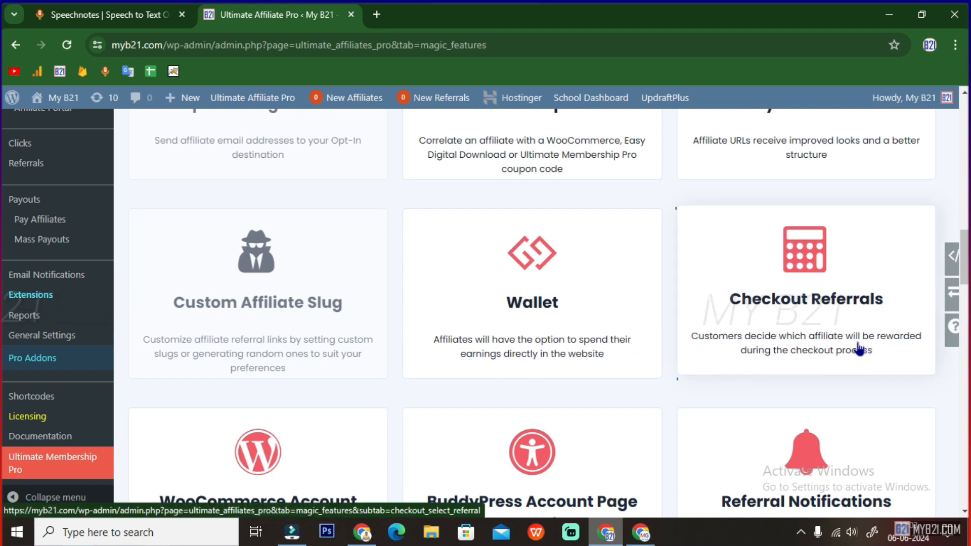
left_click(867, 358)
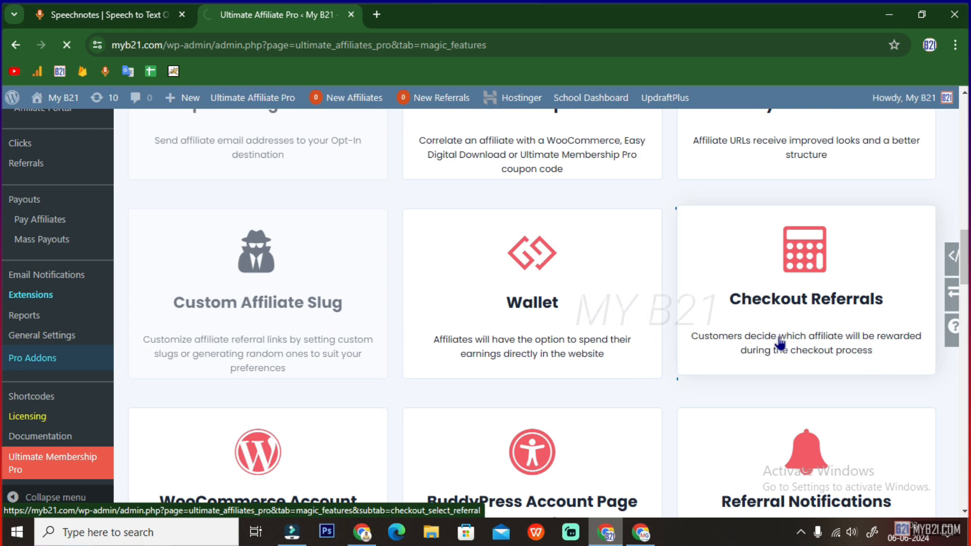
- Review the Checkout Referrals field settings, then deactivate Checkout Reward and save the changes
scroll(381, 356, "down", 5)
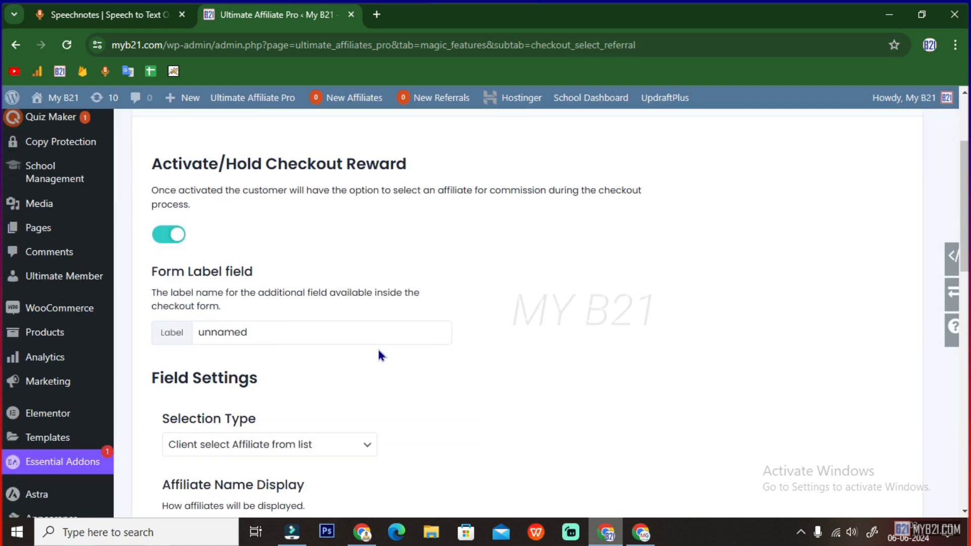
scroll(380, 352, "down", 6)
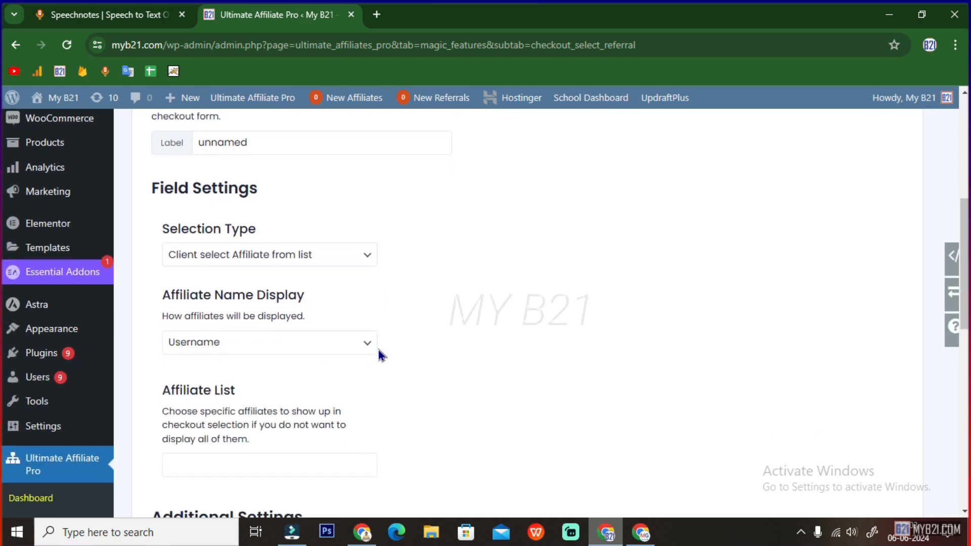
scroll(315, 366, "up", 3)
scroll(316, 374, "up", 8)
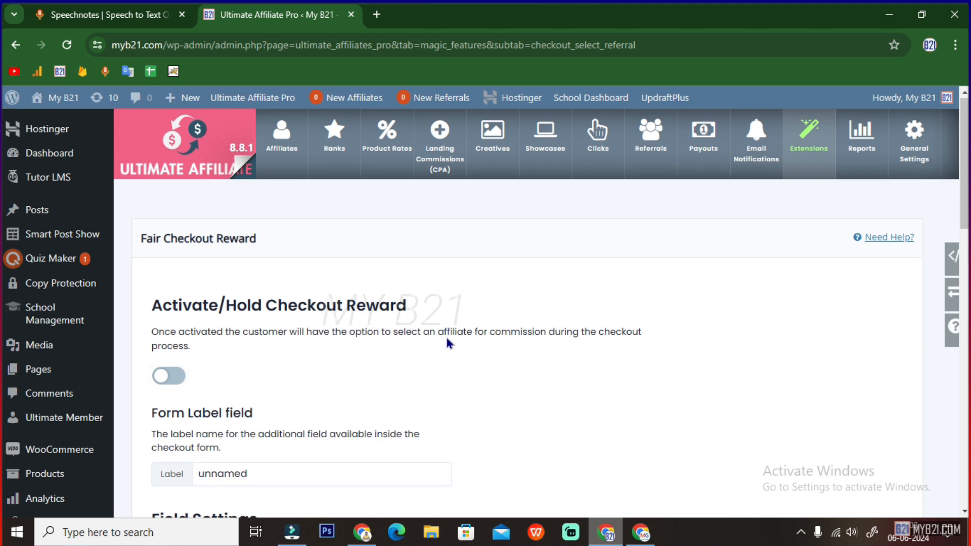
scroll(214, 462, "down", 18)
left_click(221, 404)
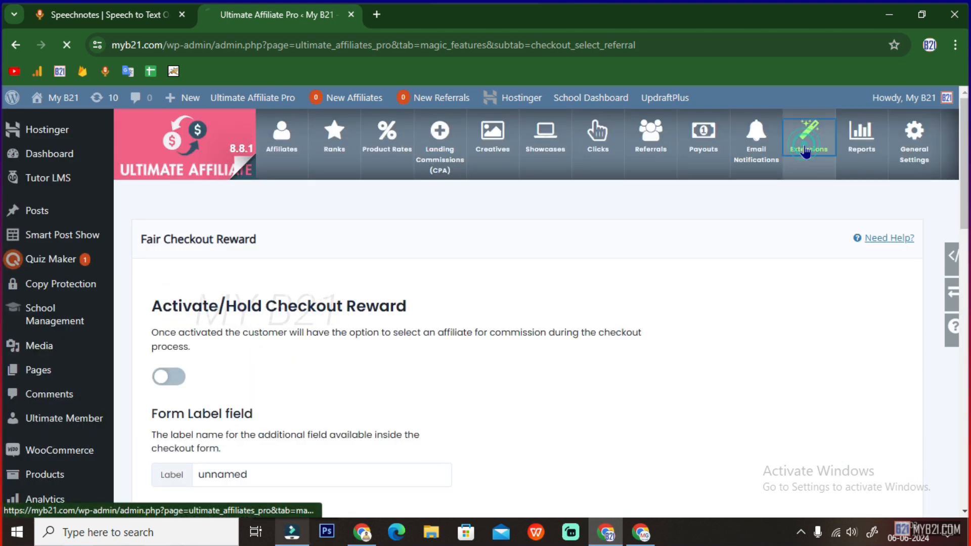
- Open the WooCommerce Account Page Integration extension and highlight its menu label and menu position values
scroll(575, 345, "down", 12)
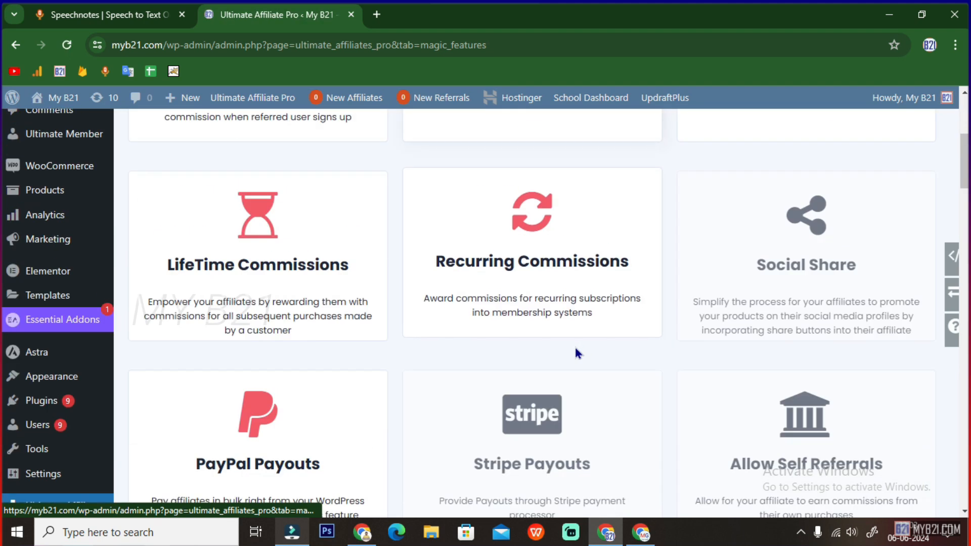
scroll(577, 355, "down", 10)
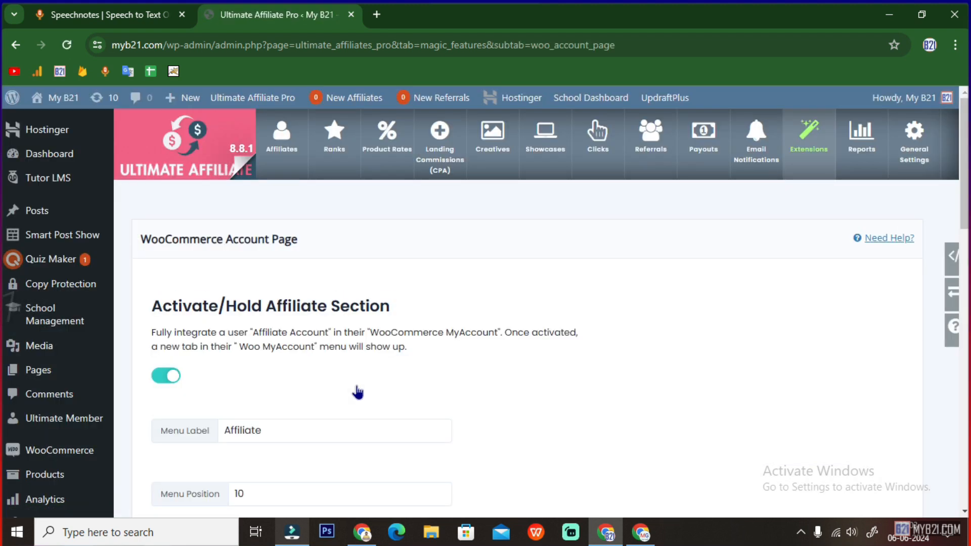
left_click(282, 429)
double_click(282, 430)
scroll(265, 425, "down", 2)
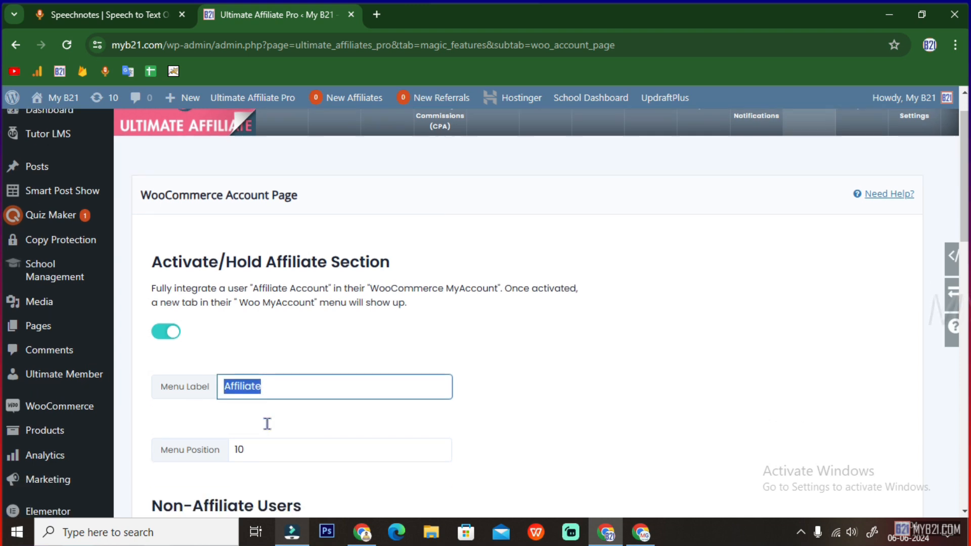
left_click(261, 401)
double_click(261, 398)
scroll(273, 402, "down", 3)
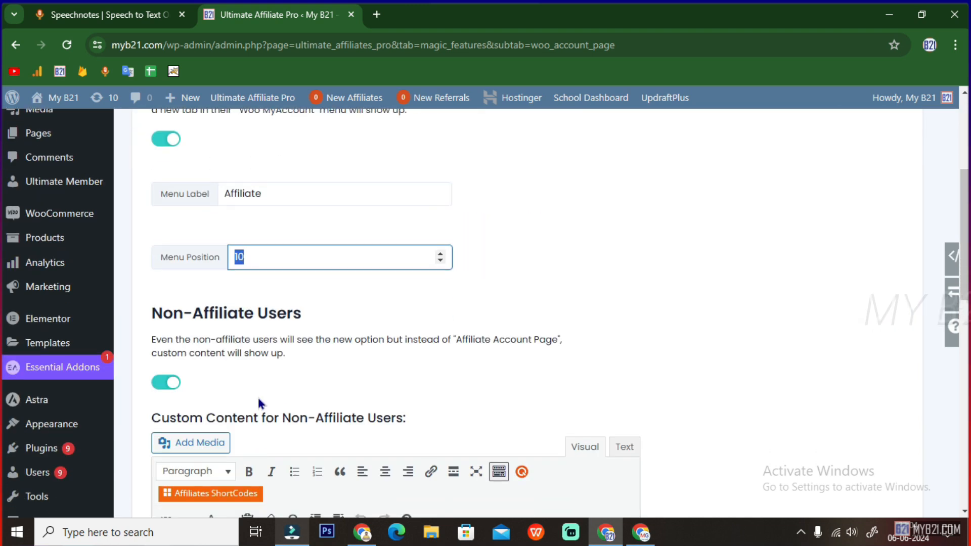
- Review the Non-Affiliate Users description and custom content, and highlight the Activate/Hold Affiliate Section heading
left_click_drag(155, 342, 563, 345)
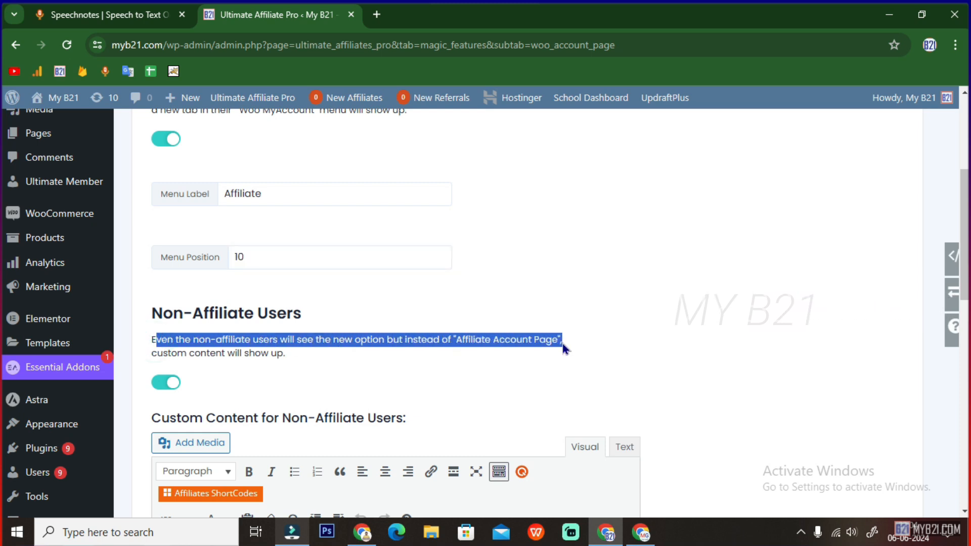
left_click_drag(306, 353, 178, 353)
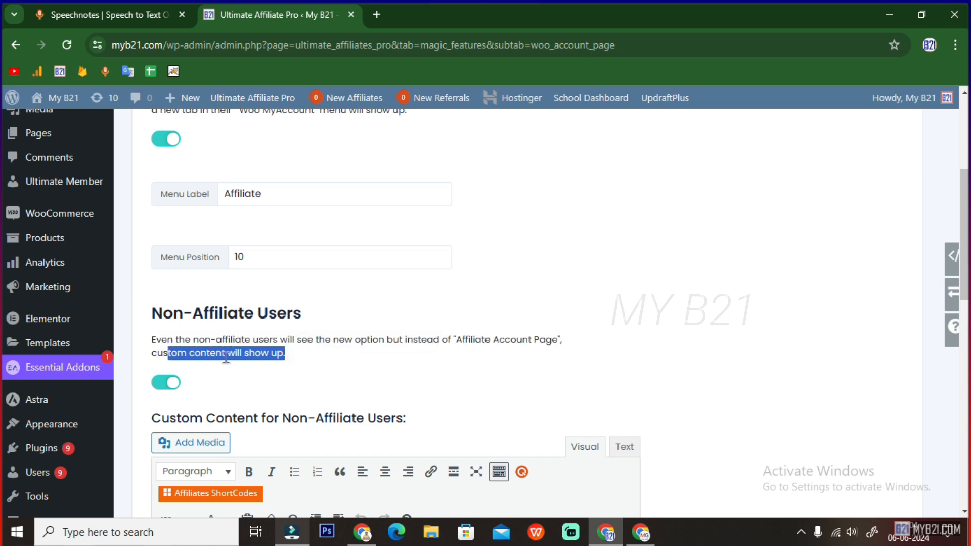
scroll(351, 397, "down", 3)
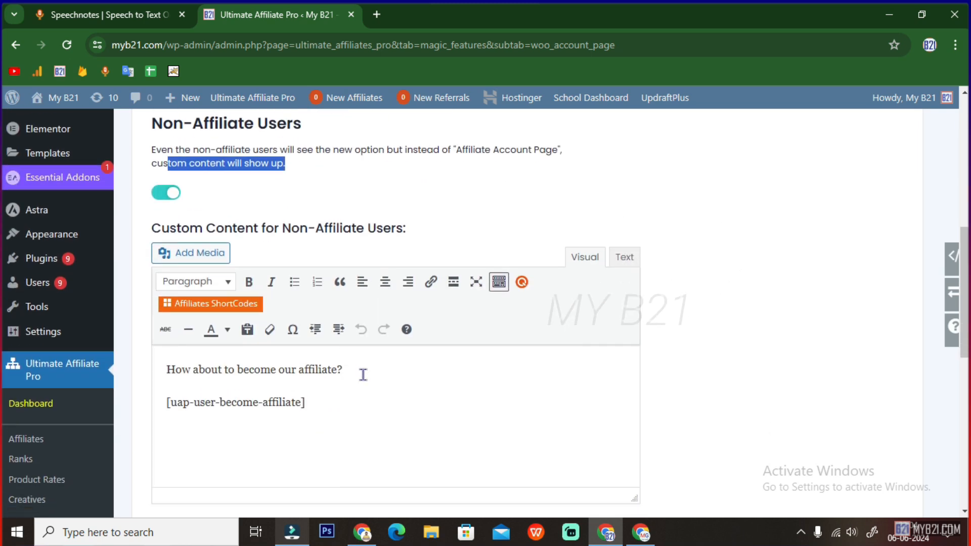
scroll(356, 392, "up", 7)
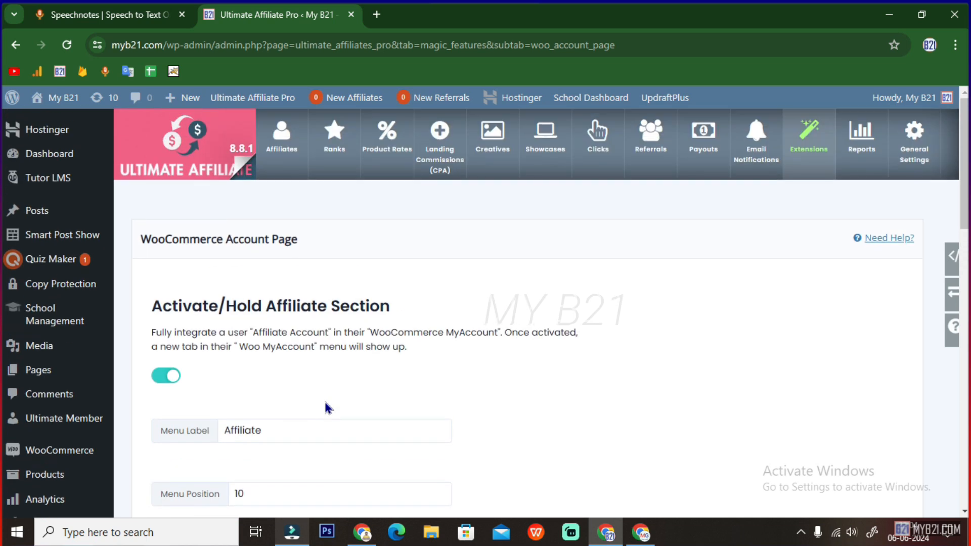
scroll(192, 390, "down", 10)
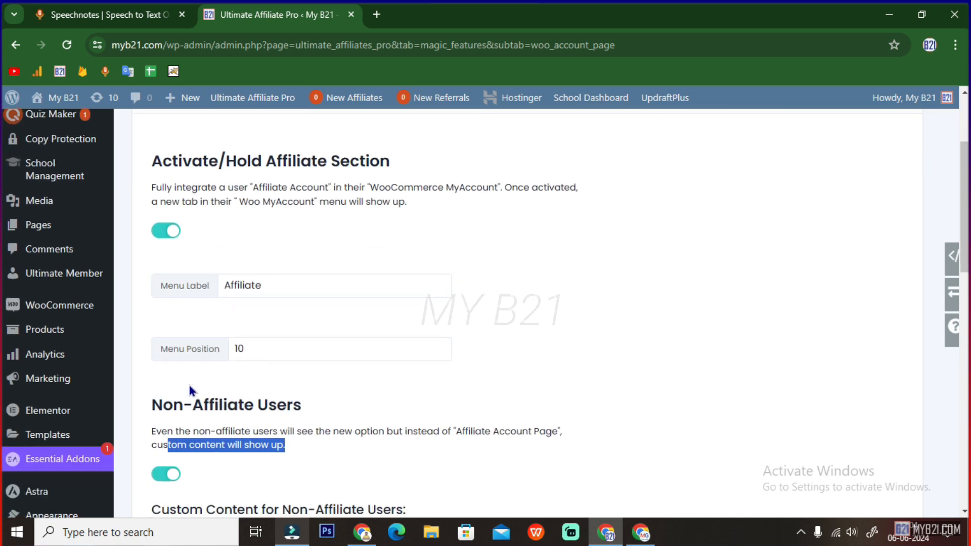
left_click(217, 421)
left_click_drag(399, 307, 157, 315)
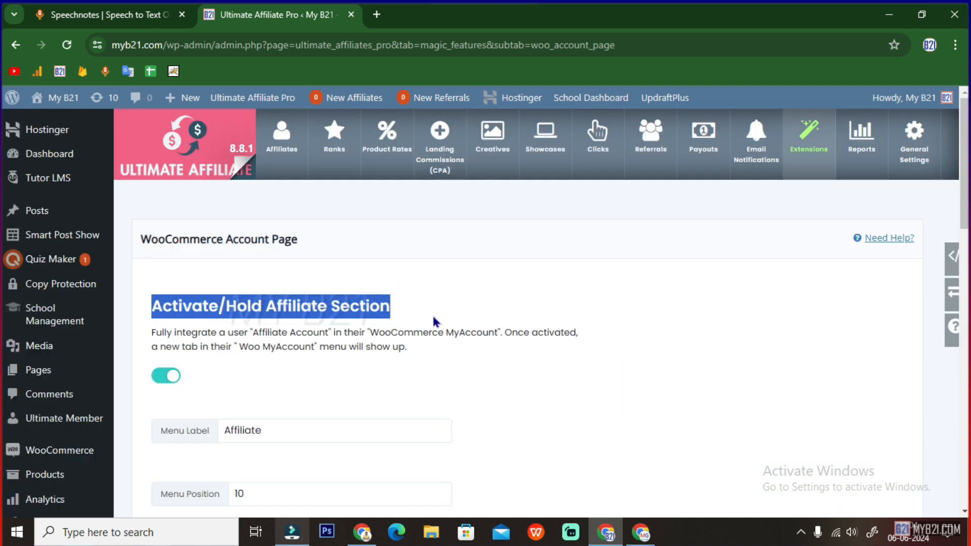
- Go back from the WooCommerce Account Page settings to the Extensions list and open the Referral Notifications extension
left_click(809, 136)
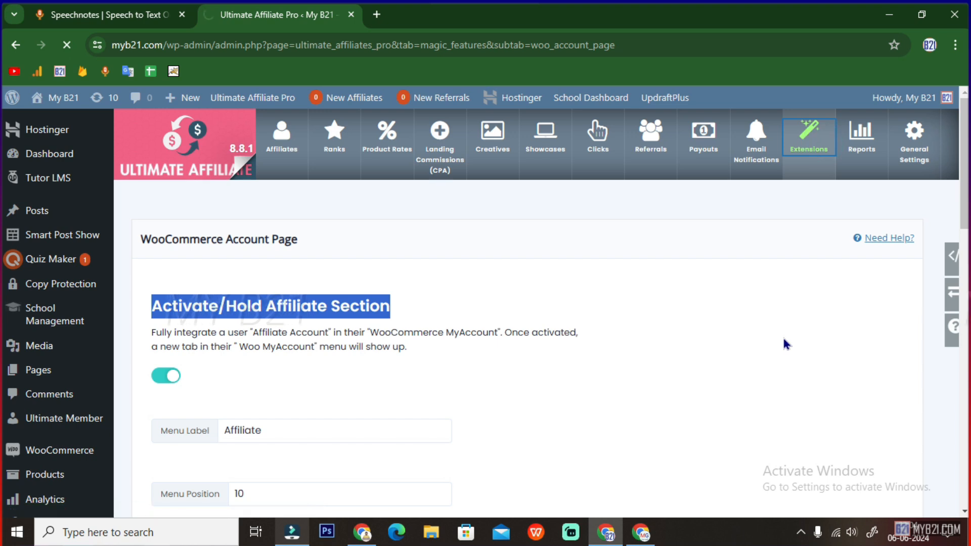
scroll(789, 347, "down", 15)
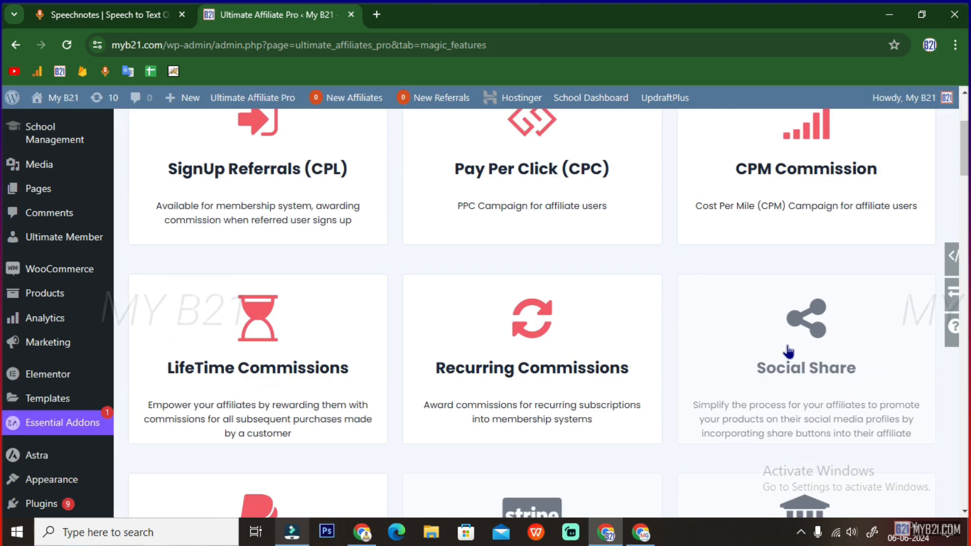
scroll(793, 356, "down", 3)
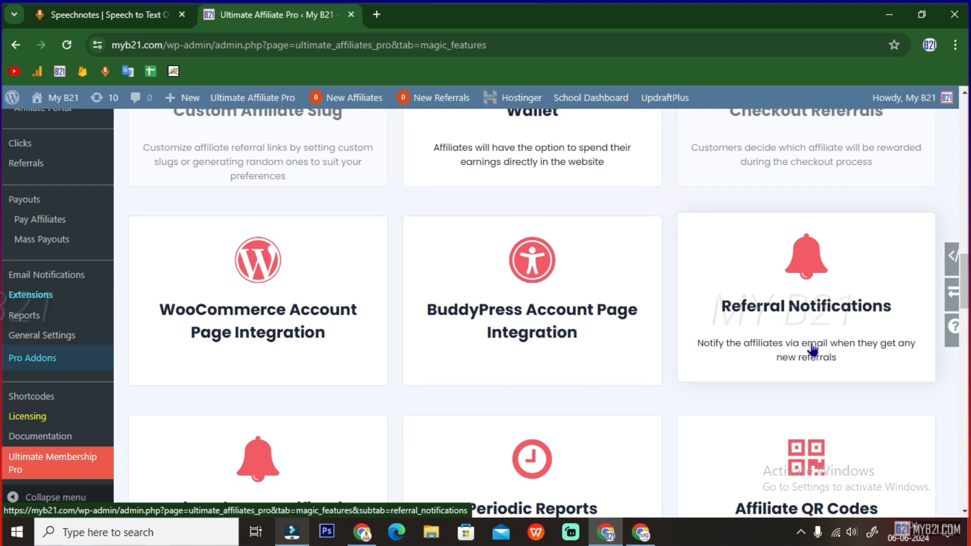
scroll(807, 192, "down", 2)
left_click(794, 211)
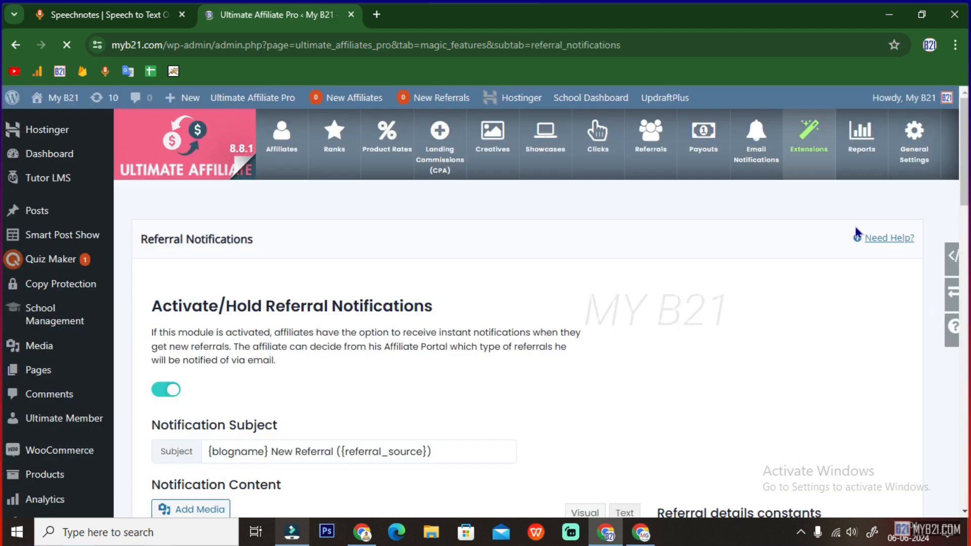
- Highlight the Referral Notifications description and review the notification subject, content and available constants
scroll(351, 298, "down", 1)
left_click_drag(401, 286, 549, 286)
left_click_drag(234, 300, 552, 300)
scroll(383, 322, "down", 1)
scroll(383, 323, "down", 4)
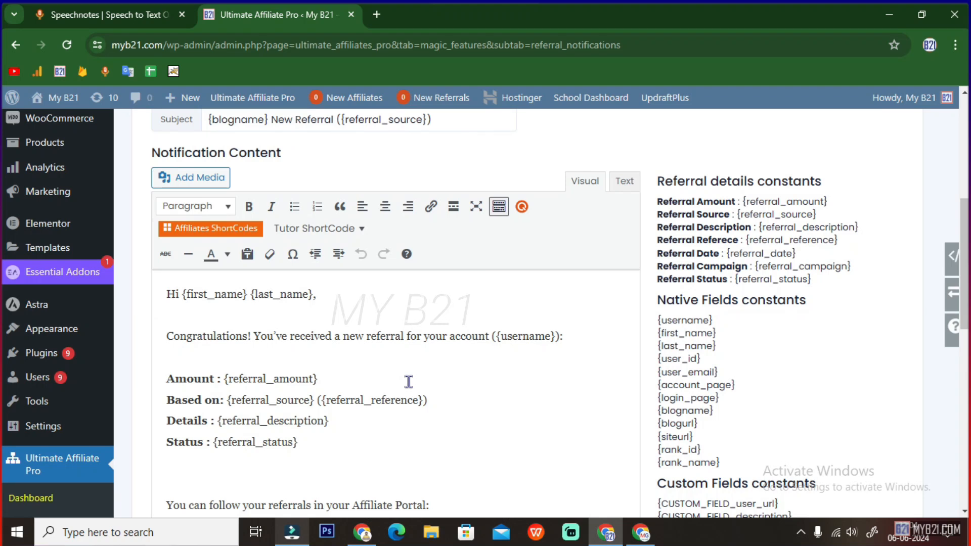
scroll(409, 382, "up", 7)
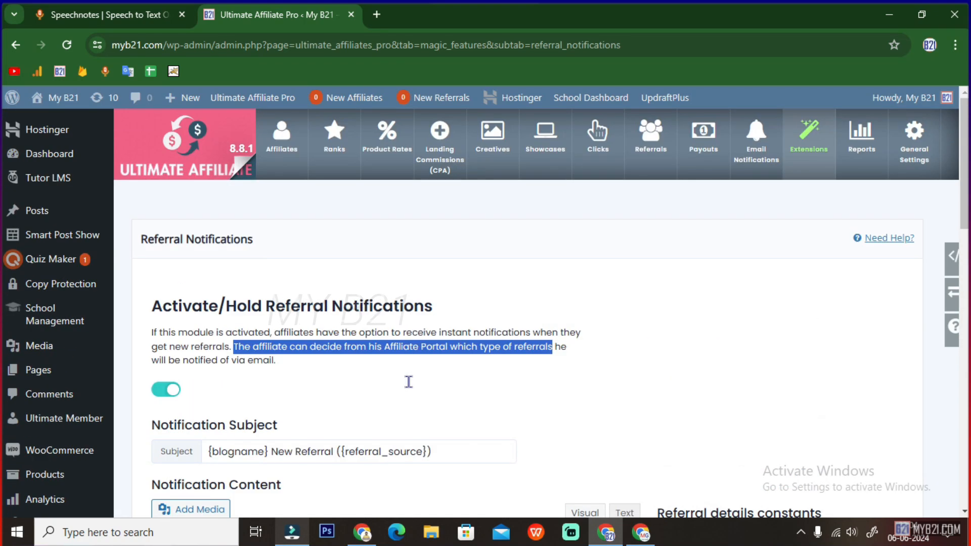
- Leave Referral Notifications for the Extensions list and open the Periodic Reports extension
left_click(815, 159)
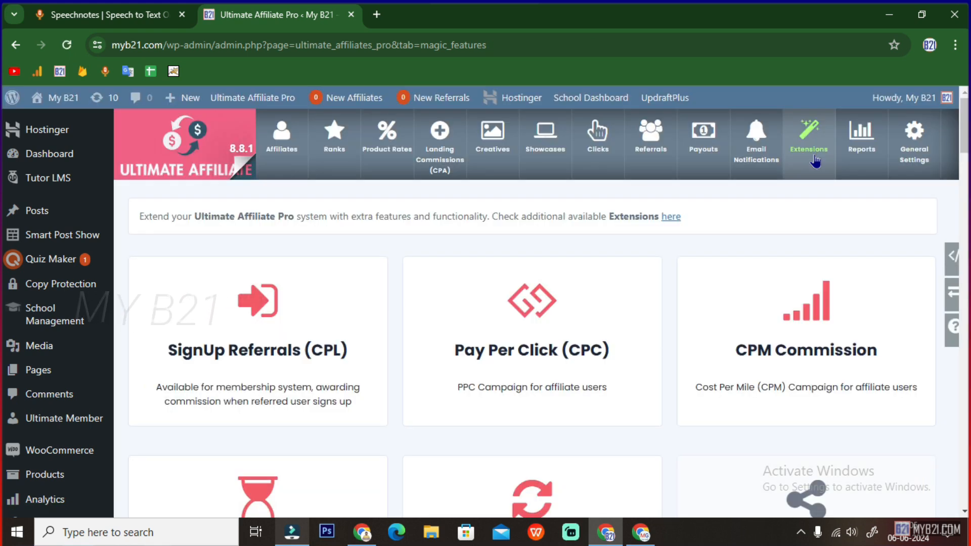
scroll(763, 284, "down", 3)
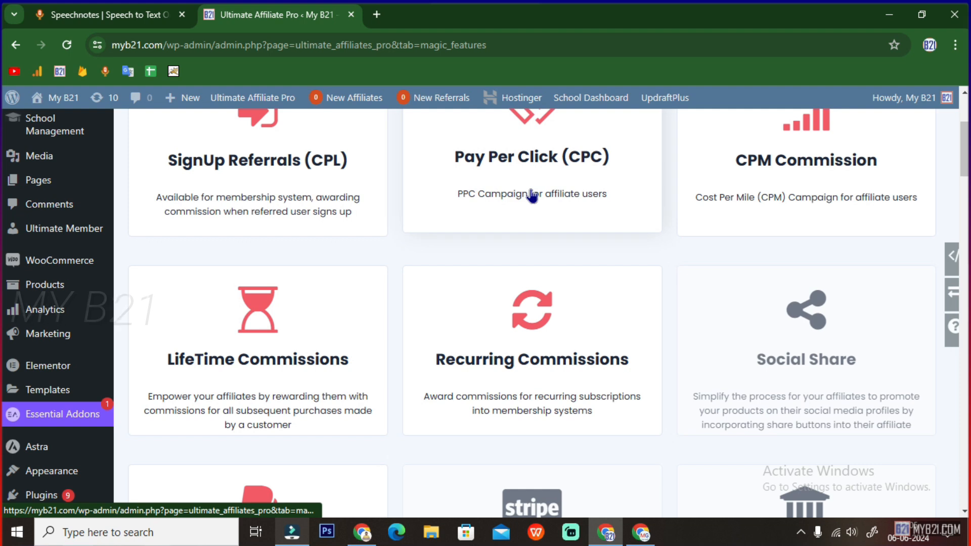
scroll(531, 202, "down", 4)
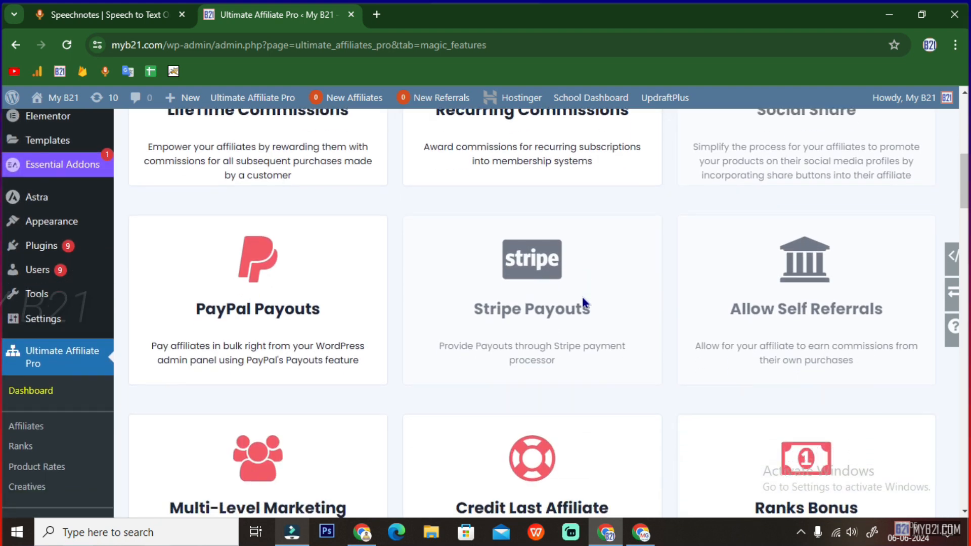
scroll(582, 302, "down", 8)
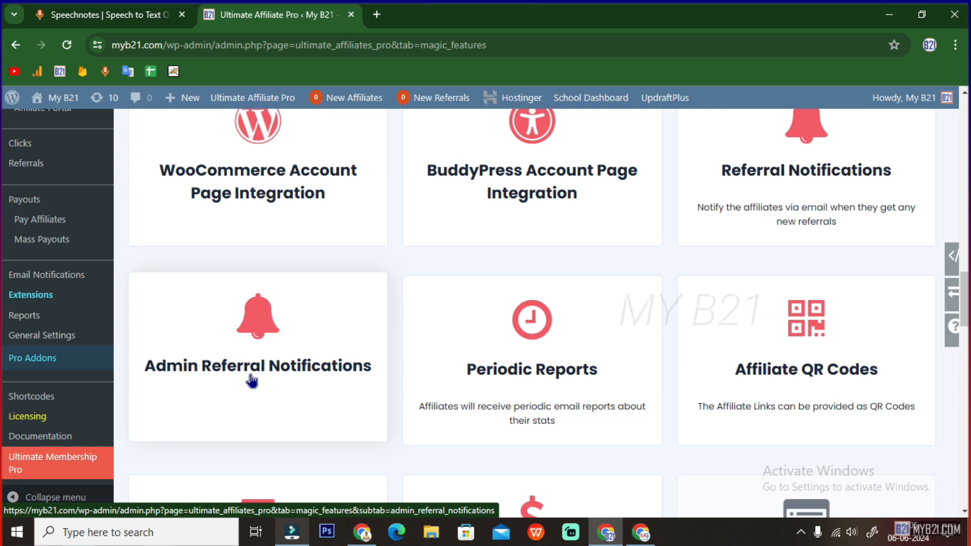
left_click(528, 374)
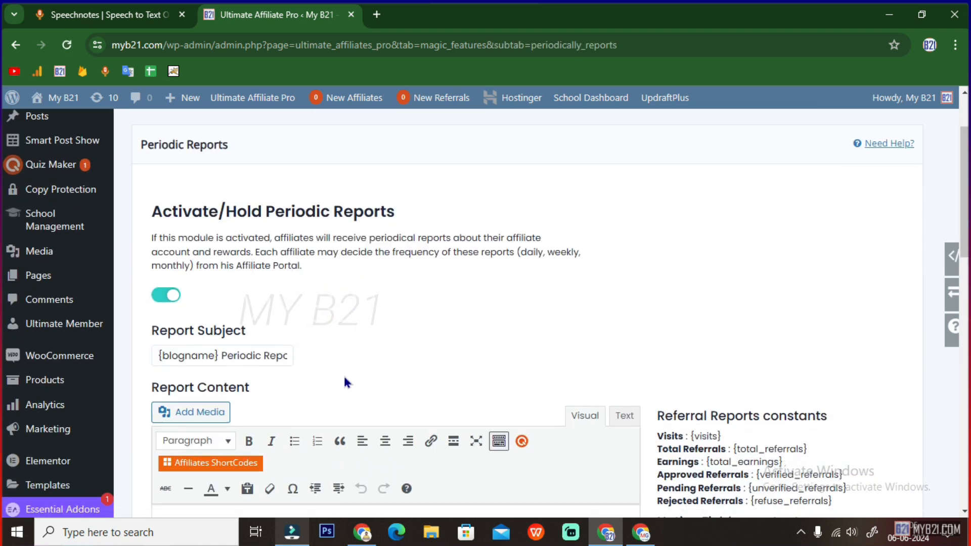
- Review the Periodic Reports content, check the Send Notification Time options keeping 03, and save the changes
scroll(197, 317, "down", 7)
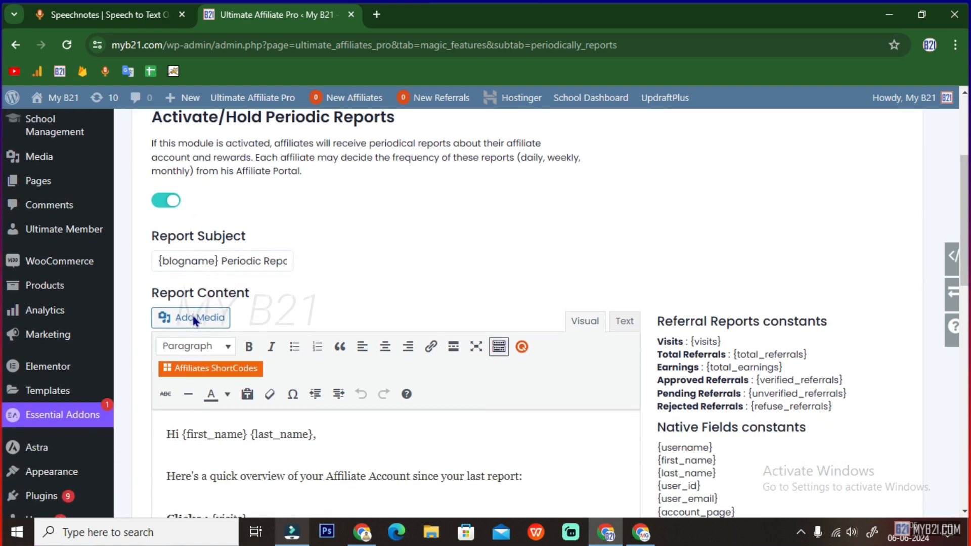
scroll(205, 344, "down", 6)
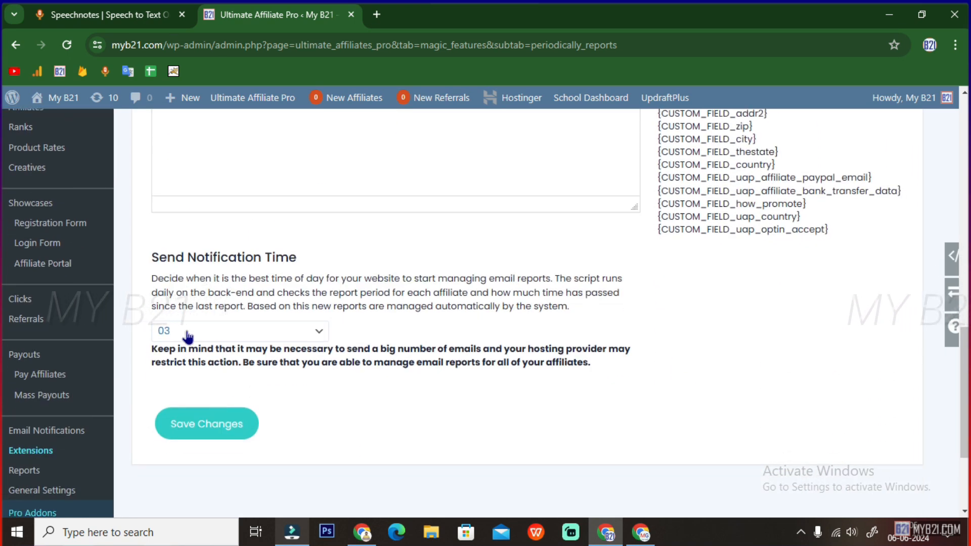
left_click(177, 333)
left_click(181, 493)
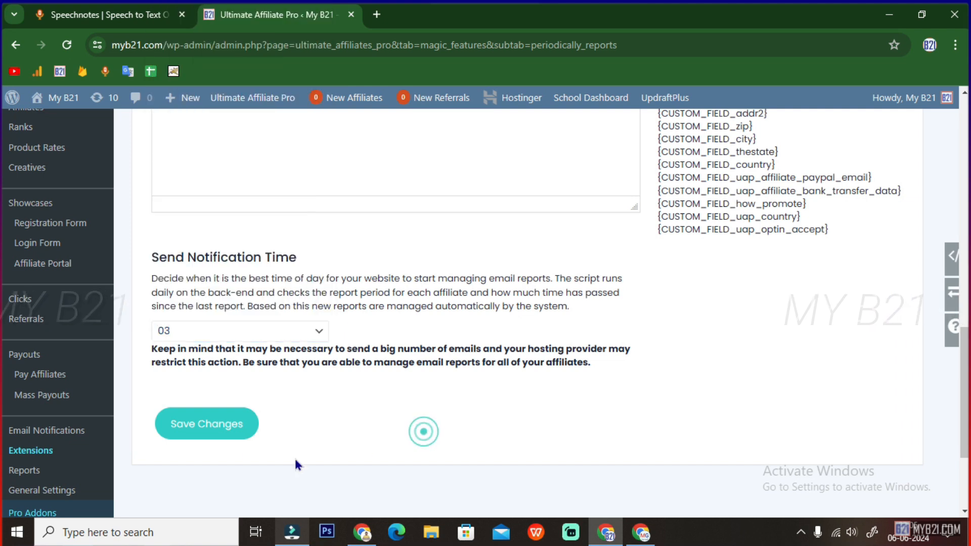
left_click(222, 429)
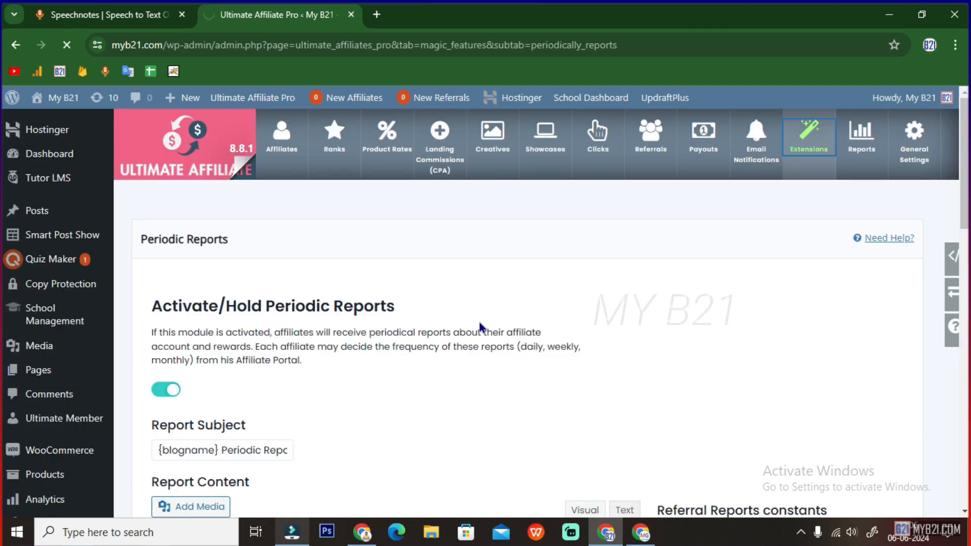
- Return from Periodic Reports to the Extensions list and open the Affiliate QR Codes extension
scroll(482, 328, "down", 2)
scroll(482, 328, "down", 4)
scroll(478, 320, "down", 10)
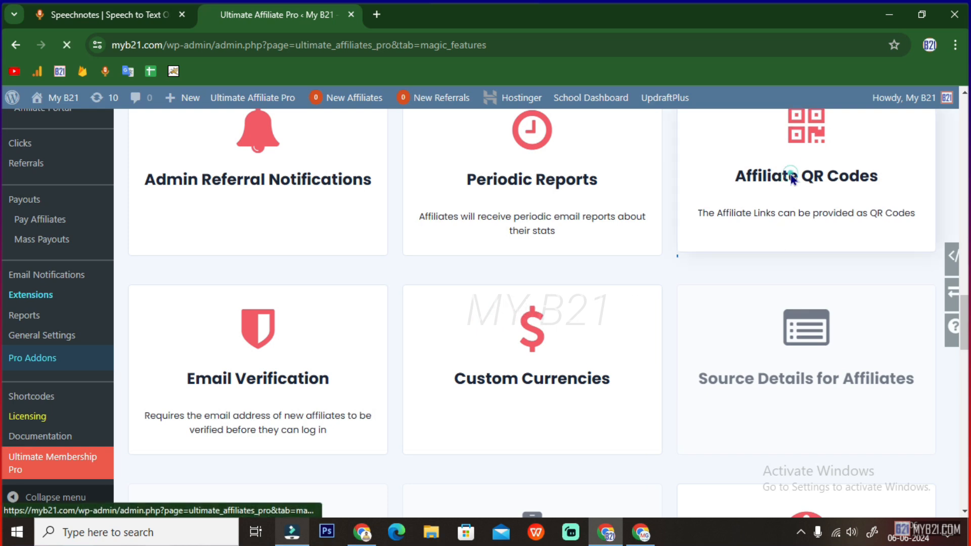
left_click(817, 142)
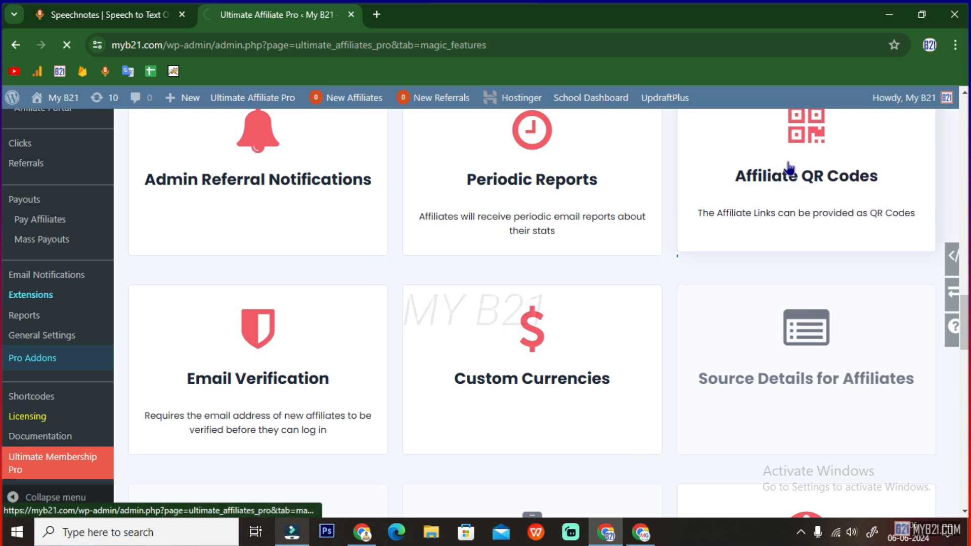
- Review the Affiliate QR Codes settings, including the QRCode image size and the available ECC Data Level options
scroll(372, 353, "down", 2)
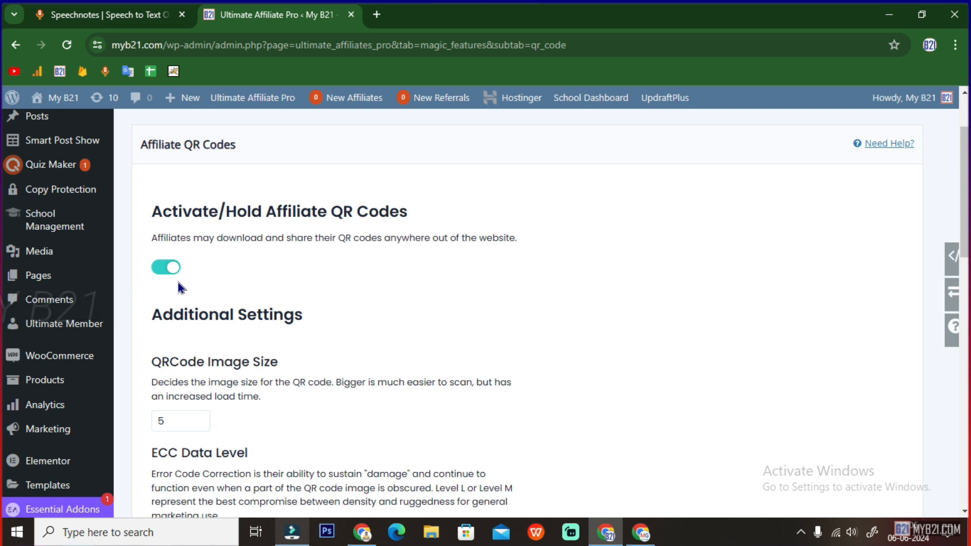
scroll(181, 281, "down", 3)
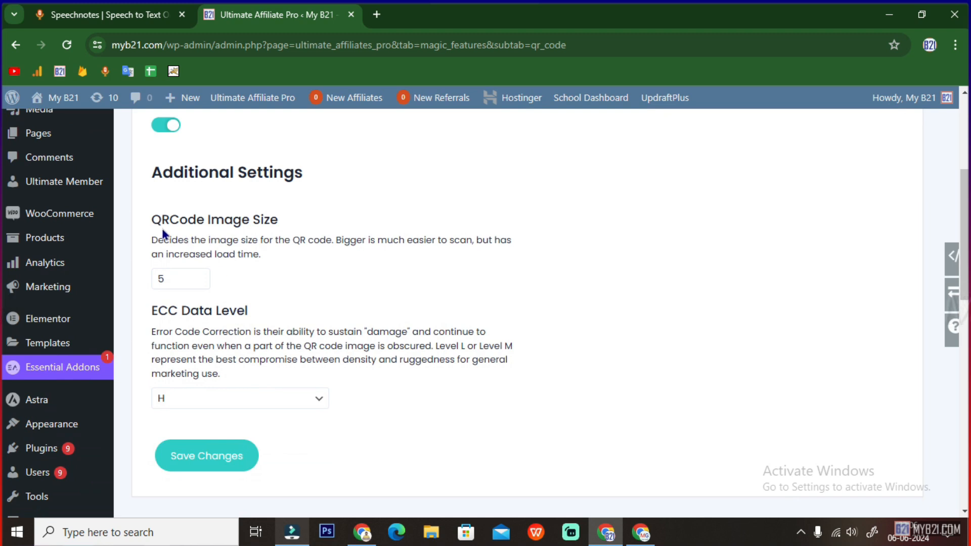
left_click_drag(260, 255, 268, 229)
scroll(199, 287, "down", 2)
left_click(251, 307)
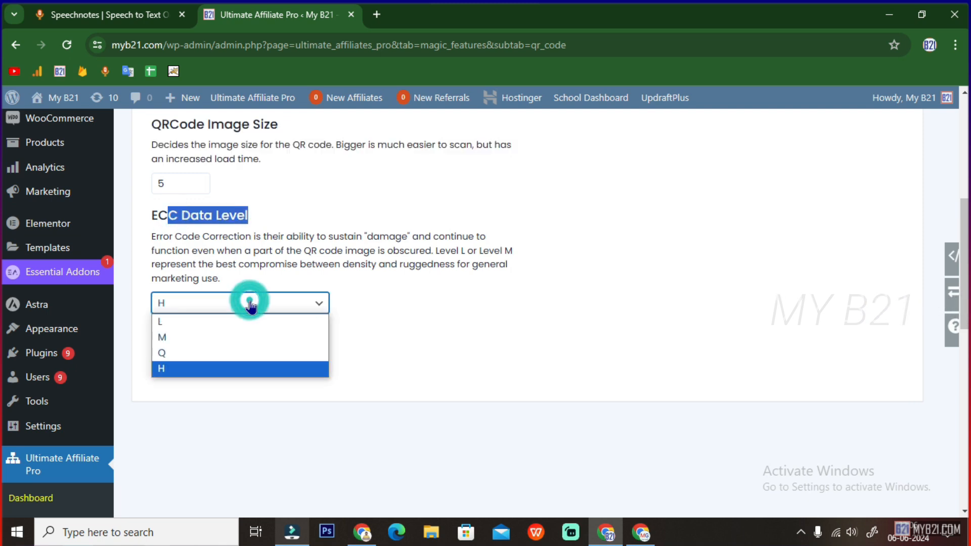
left_click(400, 317)
scroll(455, 298, "down", 4)
scroll(415, 298, "up", 10)
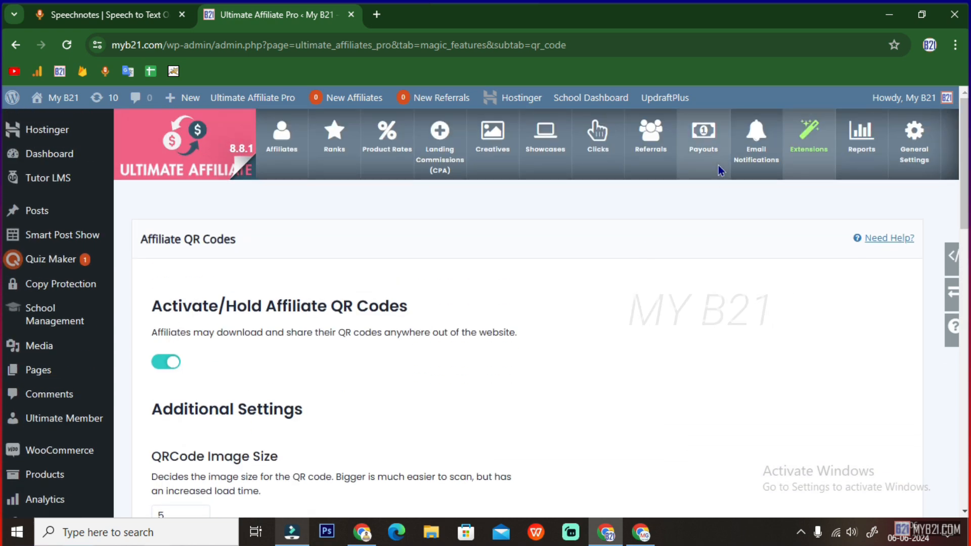
- Return from Affiliate QR Codes to the Extensions list and look over the Email Verification, Custom Currencies and Source Details for Affiliates extensions
left_click(810, 135)
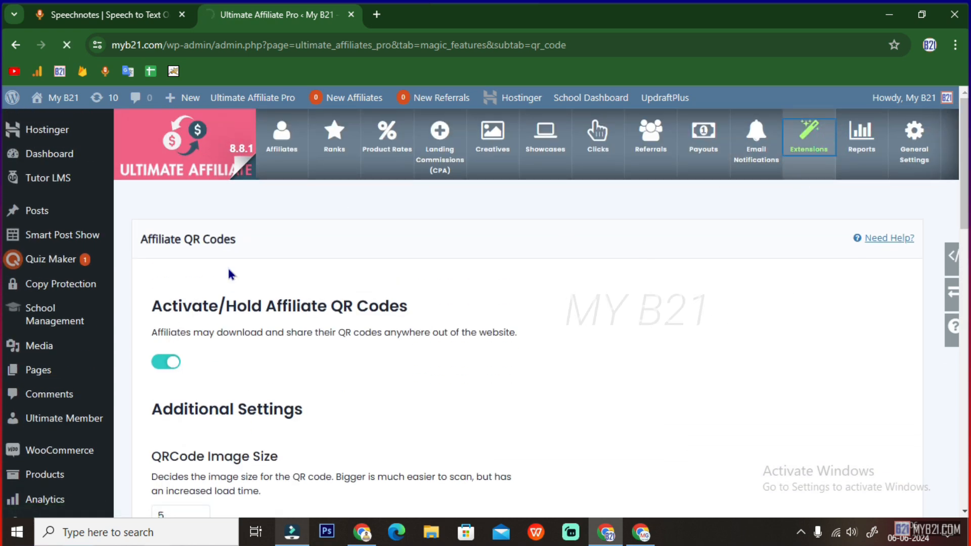
scroll(231, 274, "down", 10)
scroll(231, 273, "down", 9)
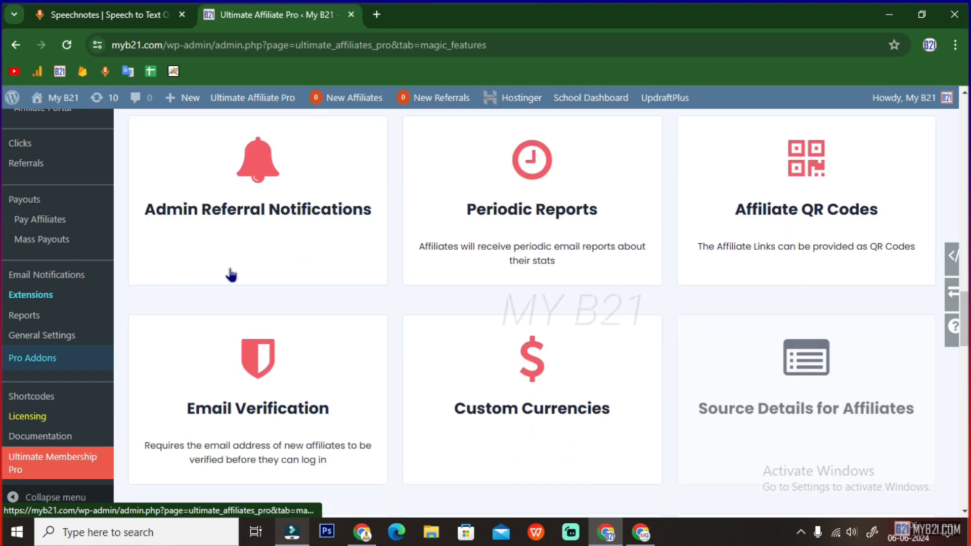
scroll(232, 276, "up", 2)
scroll(231, 275, "up", 1)
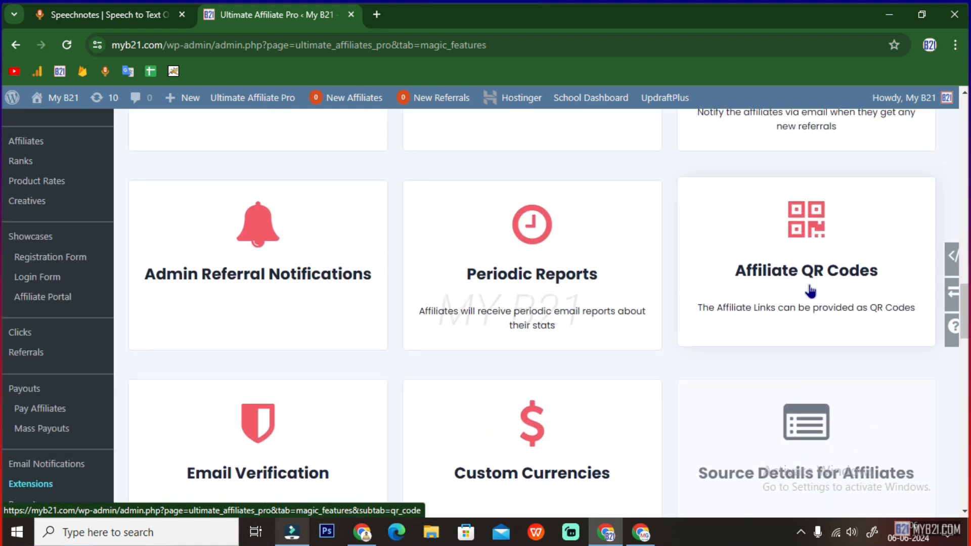
scroll(802, 286, "down", 3)
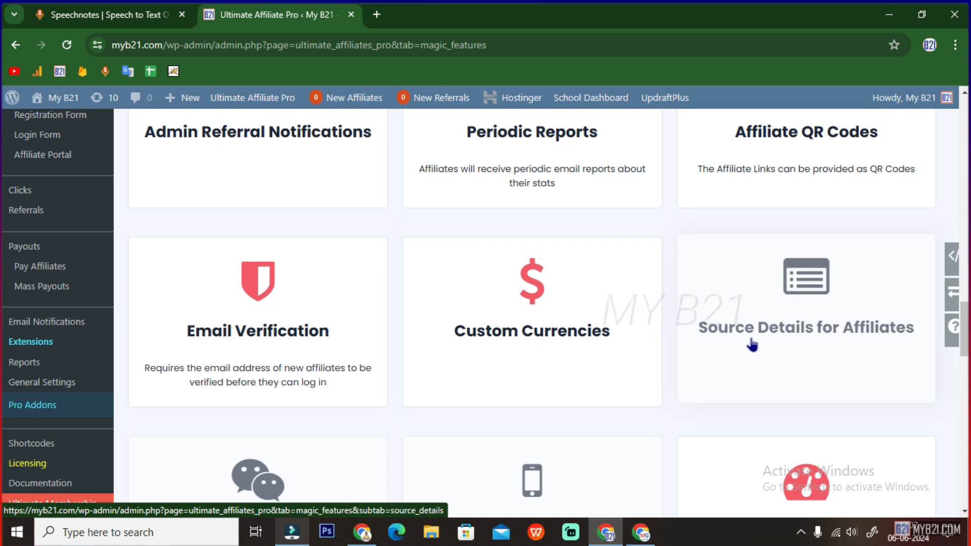
- Look over the Social Login, Pushover and Direct Link Tracking extensions, and open the Maximum Amount Rate extension
scroll(747, 339, "down", 1)
scroll(746, 339, "down", 1)
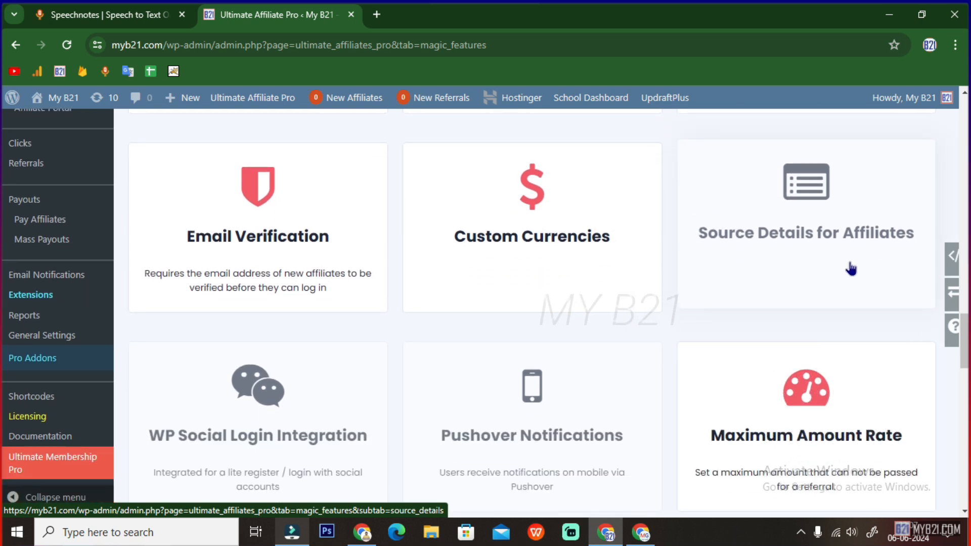
scroll(757, 289, "down", 4)
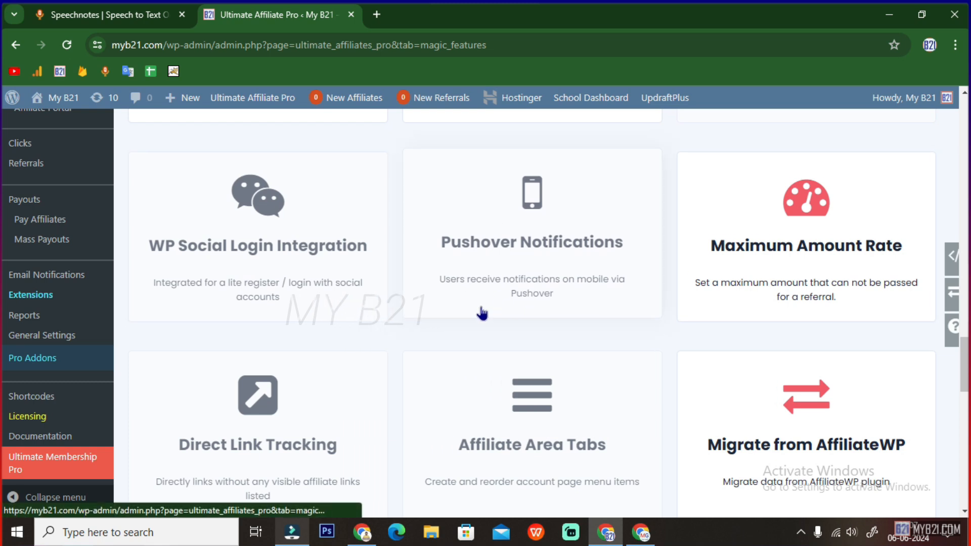
scroll(483, 311, "up", 2)
scroll(752, 351, "down", 2)
left_click(788, 241)
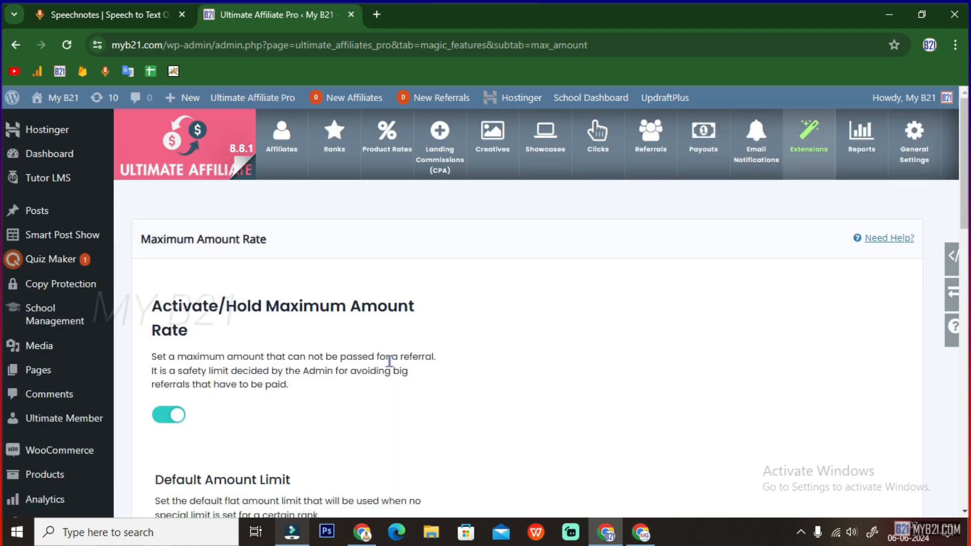
- Review the Maximum Amount Rate settings, including the Default Amount Limit and the limits for each rank
scroll(389, 361, "down", 5)
double_click(291, 306)
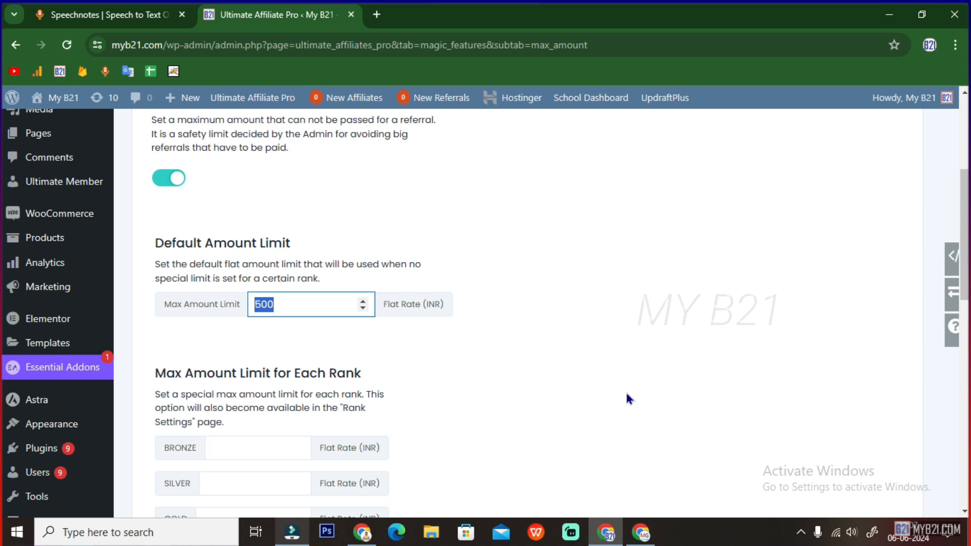
scroll(437, 374, "down", 4)
scroll(439, 380, "down", 2)
scroll(439, 381, "up", 10)
scroll(439, 381, "up", 1)
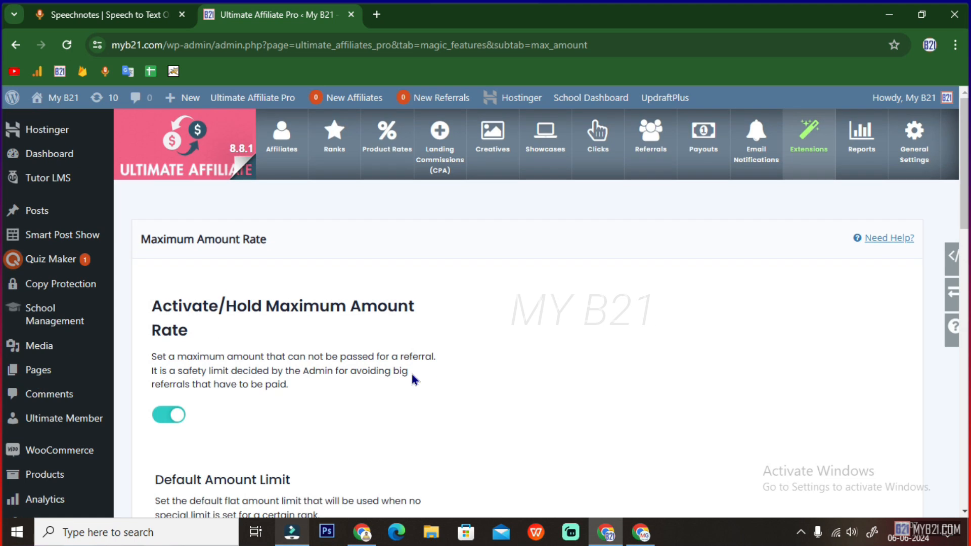
- Return from Maximum Amount Rate to the Extensions list and find the place where the review left off
left_click(860, 136)
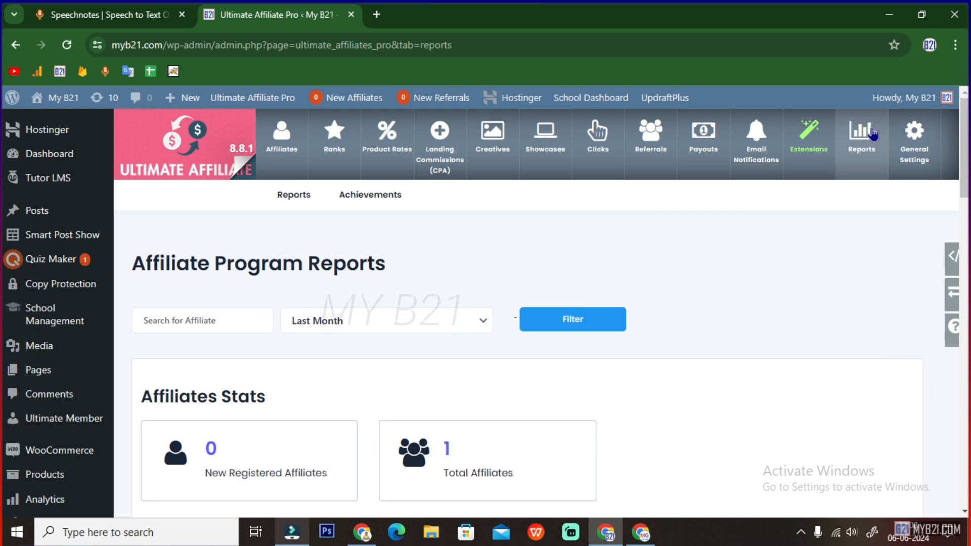
left_click(809, 134)
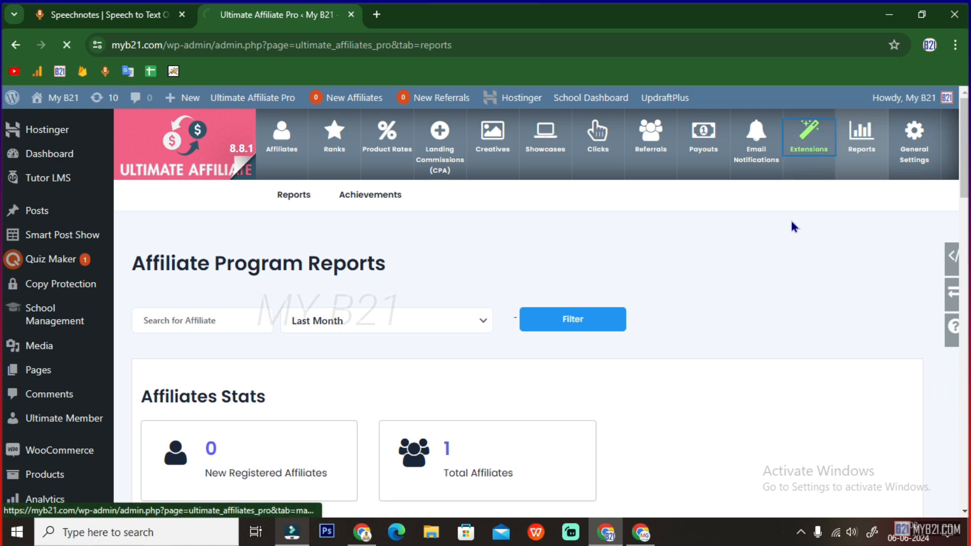
scroll(773, 319, "down", 4)
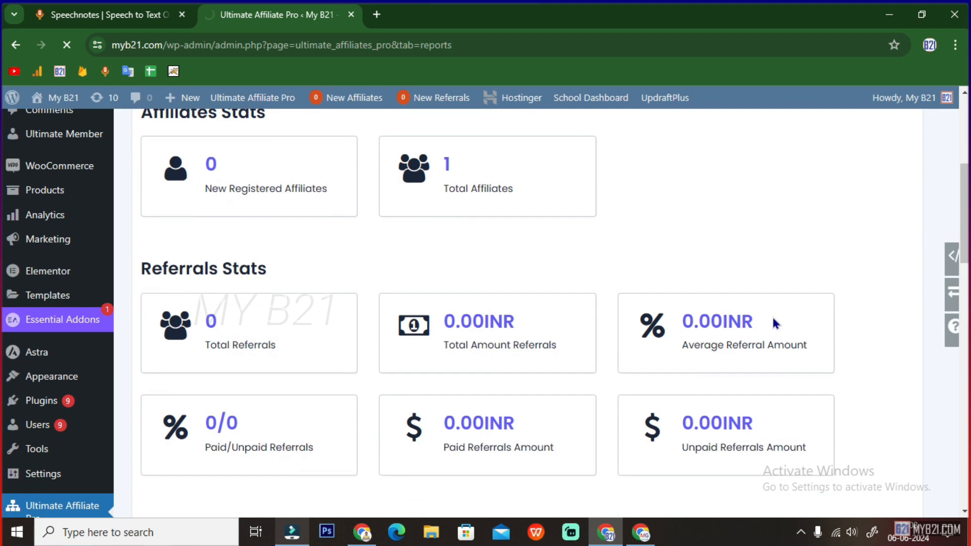
scroll(697, 366, "down", 3)
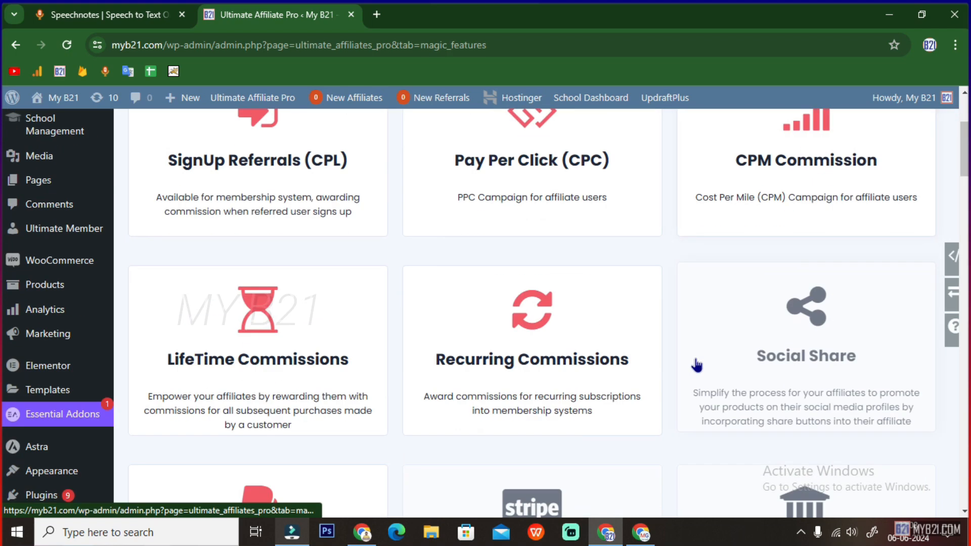
scroll(697, 365, "down", 15)
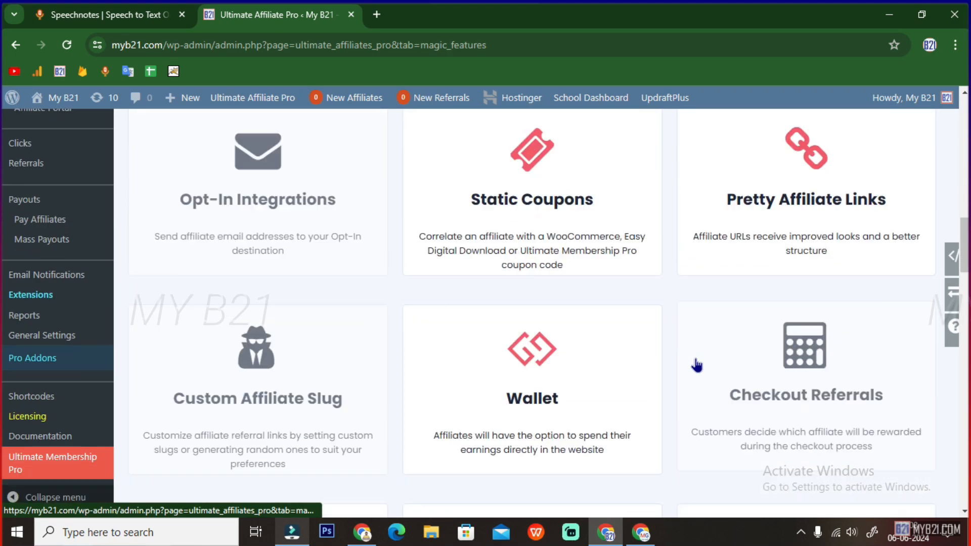
scroll(697, 365, "down", 15)
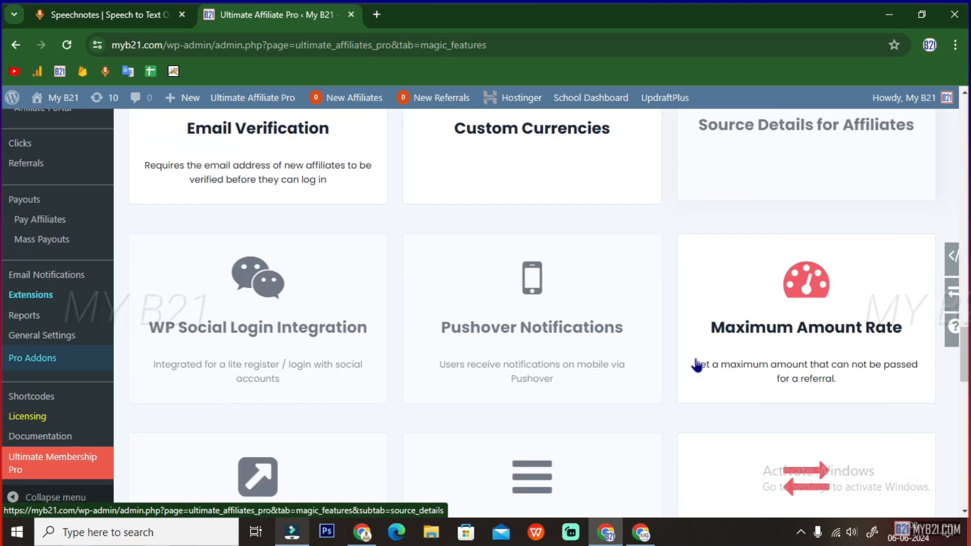
- Look over the Affiliate Area Tabs, migration, Ranks PRO, REST API and Pay to become Affiliate extensions, and open Affiliate Bar
scroll(697, 365, "down", 3)
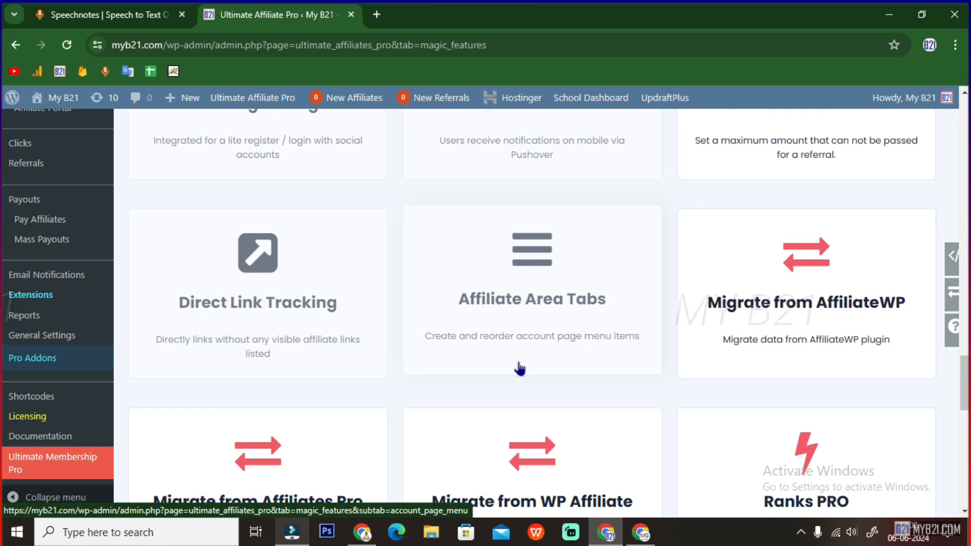
scroll(786, 324, "down", 1)
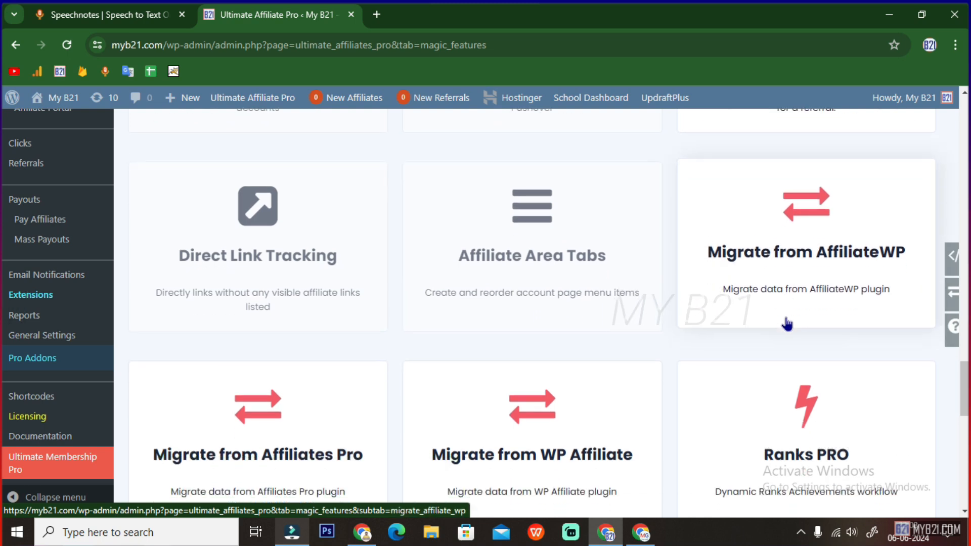
scroll(799, 267, "down", 3)
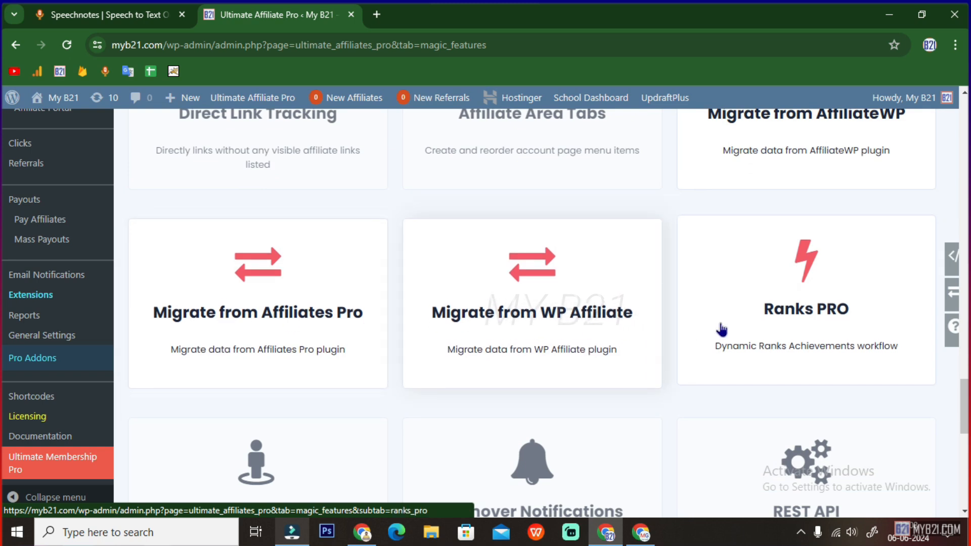
scroll(810, 329, "down", 3)
scroll(657, 324, "down", 3)
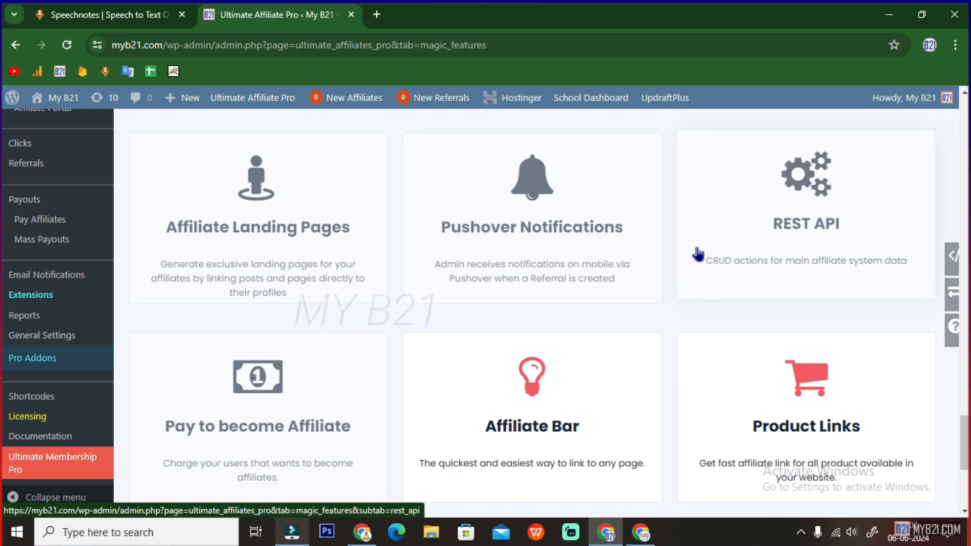
scroll(798, 262, "down", 1)
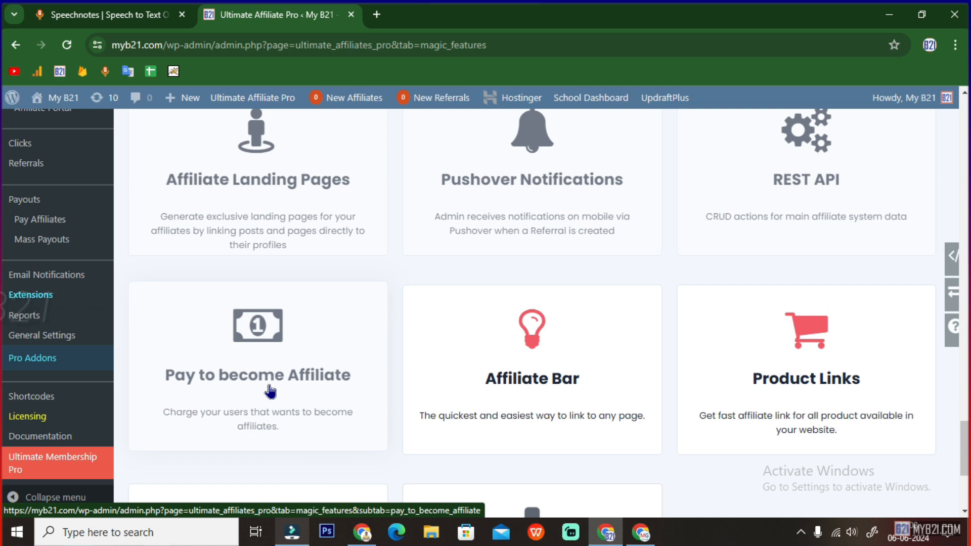
left_click(484, 390)
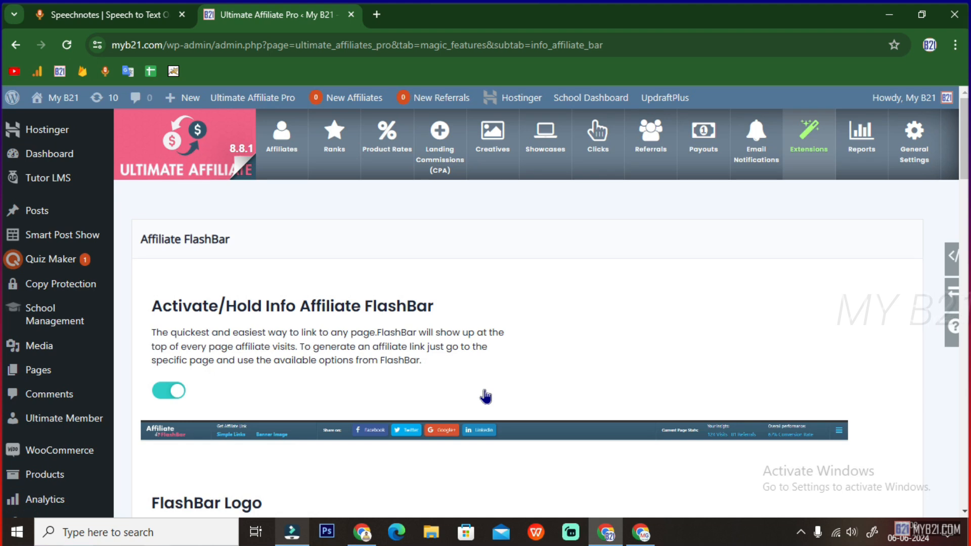
- Review the Affiliate FlashBar activation, the FlashBar Logo and the Links Section with its 'Get affiliate link' label
scroll(383, 304, "down", 3)
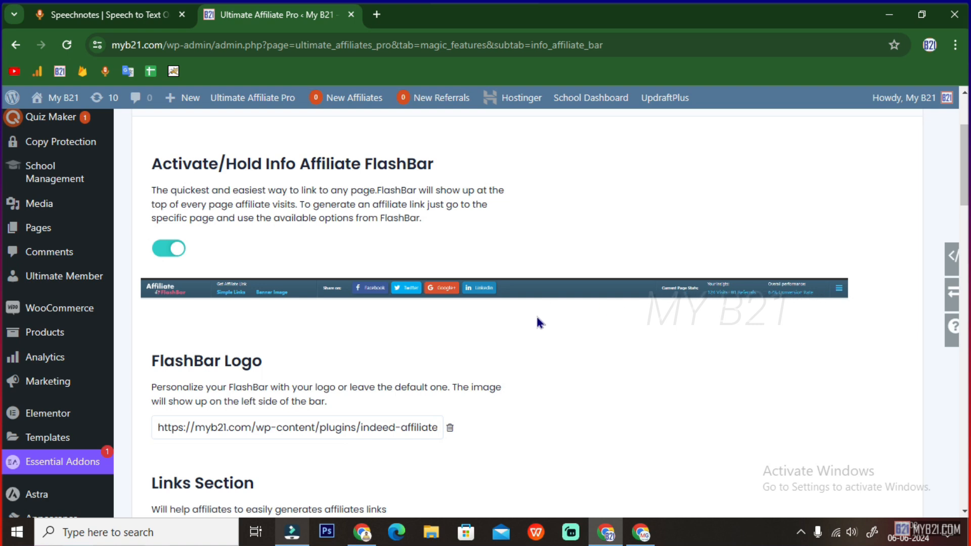
scroll(538, 324, "down", 4)
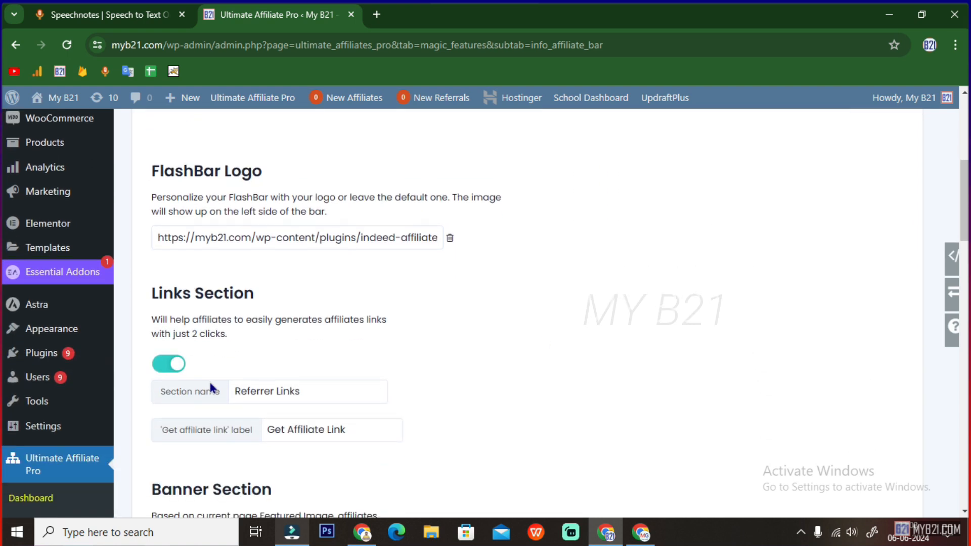
scroll(243, 384, "down", 2)
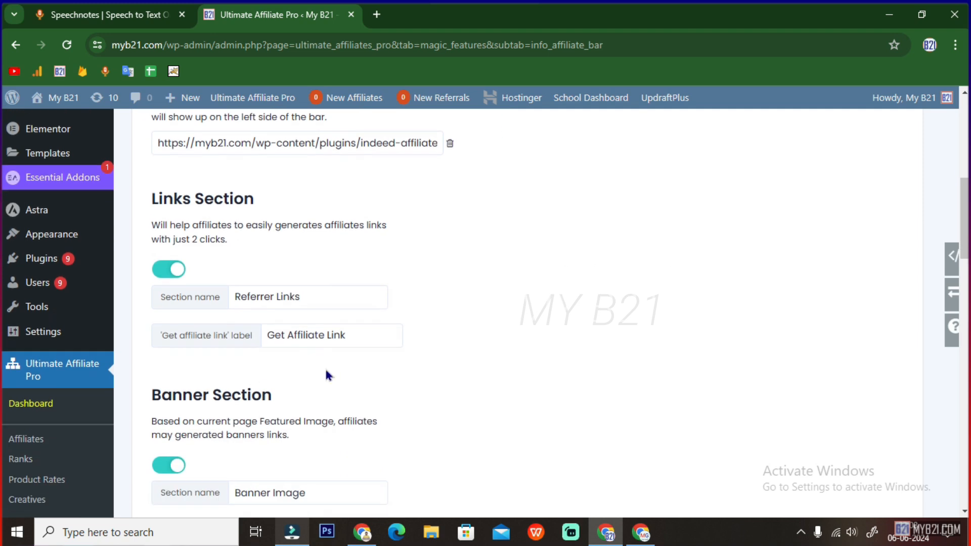
scroll(326, 372, "down", 1)
left_click_drag(365, 286, 224, 286)
scroll(282, 343, "down", 2)
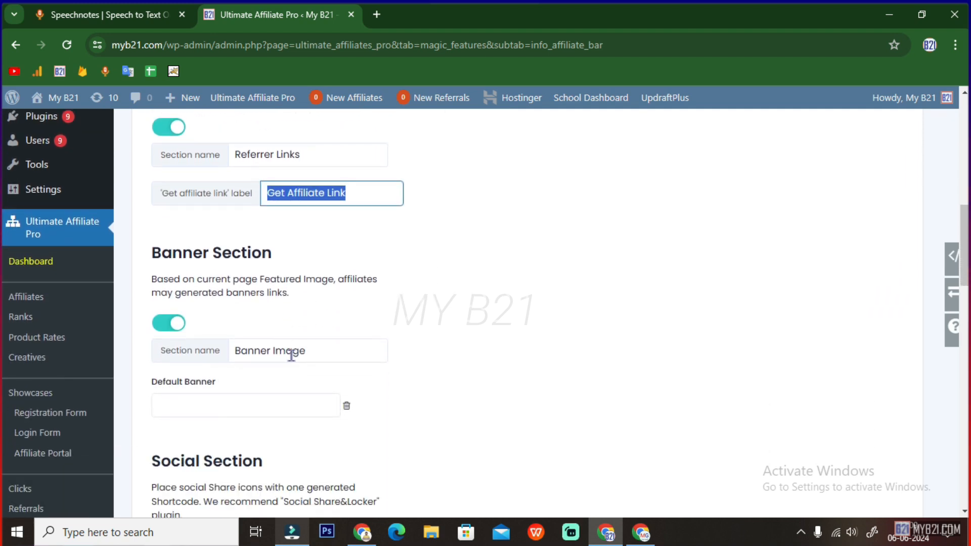
- Check the Default Banner image chooser without picking an image, and toggle the Social Section of the FlashBar
left_click(275, 403)
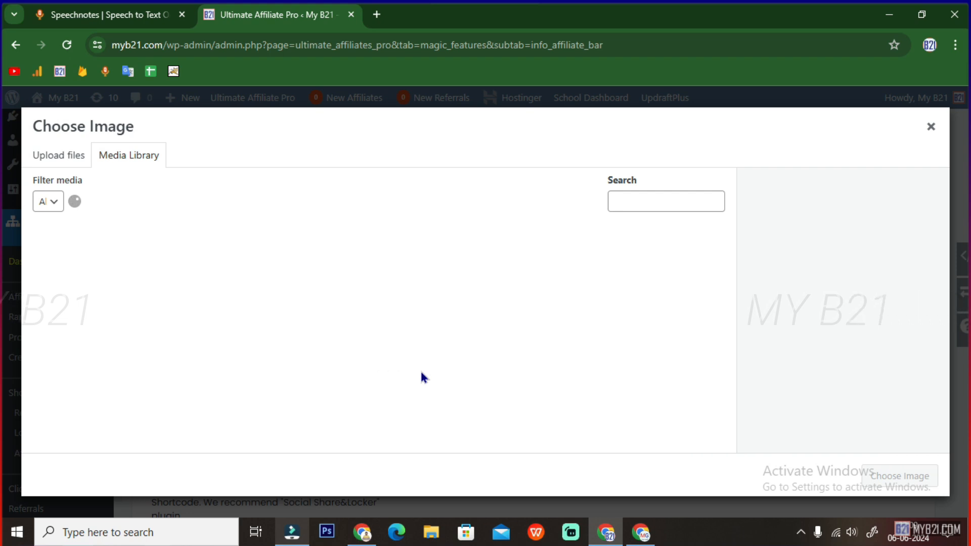
left_click(933, 140)
scroll(287, 357, "down", 2)
scroll(263, 304, "down", 3)
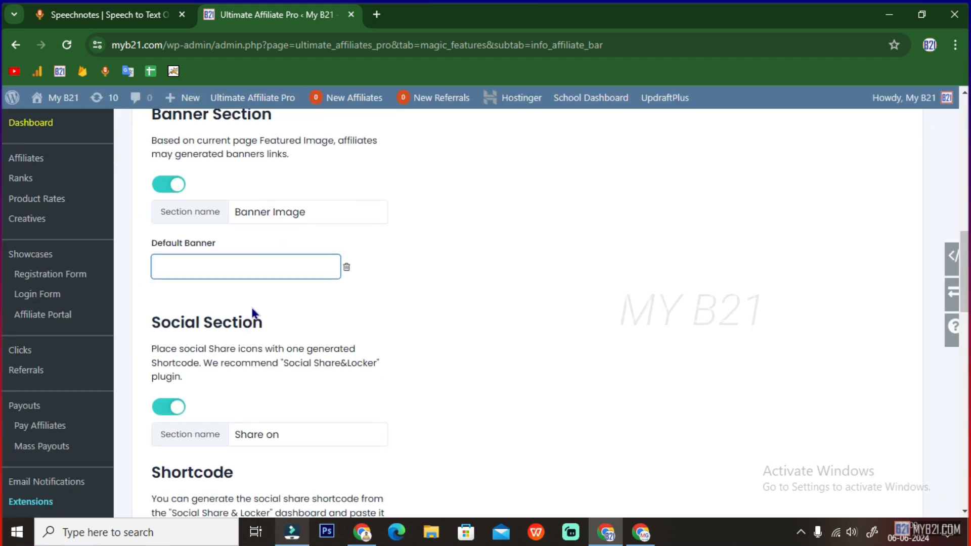
left_click(164, 310)
scroll(282, 341, "down", 6)
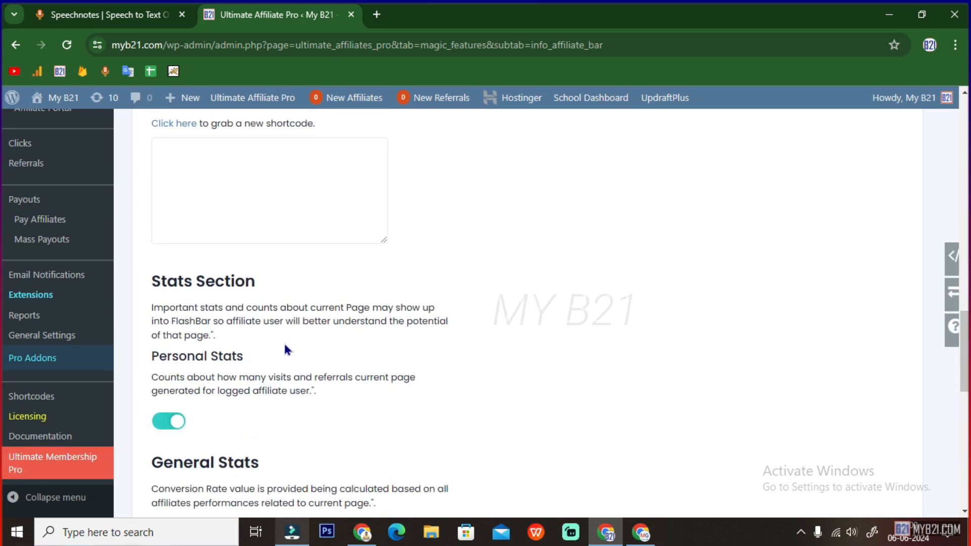
- Review the FlashBar's Stats Section, Customizable Labels and Menu Section, and save the changes
left_click_drag(163, 302, 449, 314)
left_click_drag(195, 315, 338, 316)
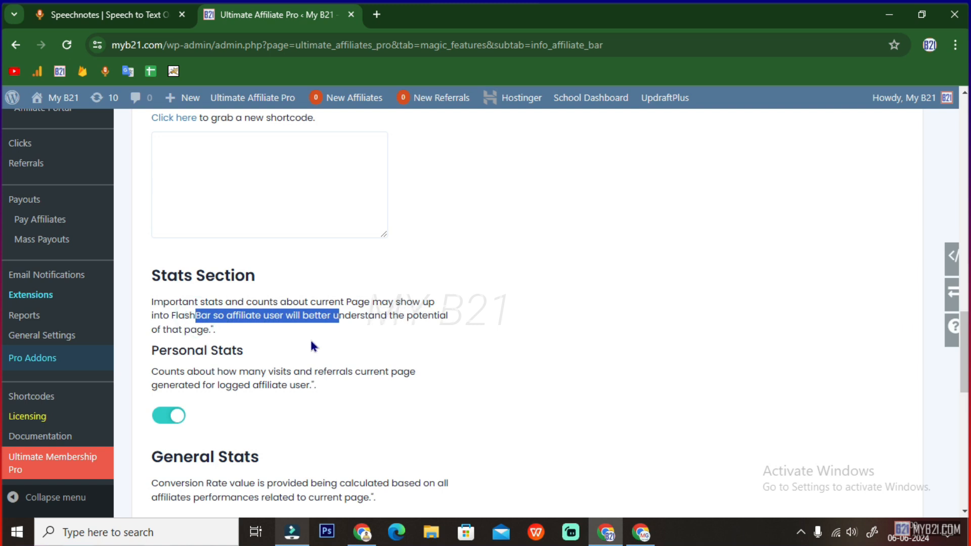
scroll(263, 357, "down", 2)
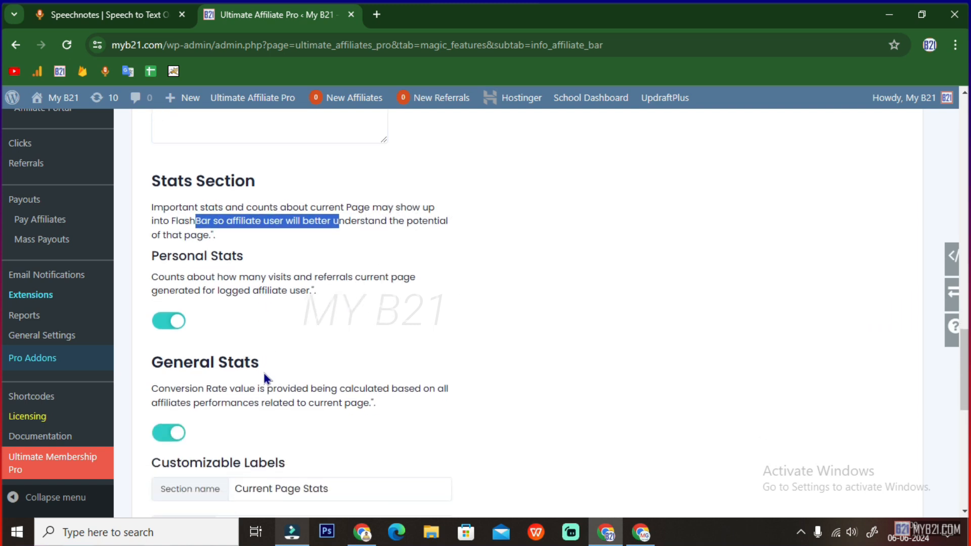
scroll(263, 377, "down", 1)
scroll(264, 389, "down", 6)
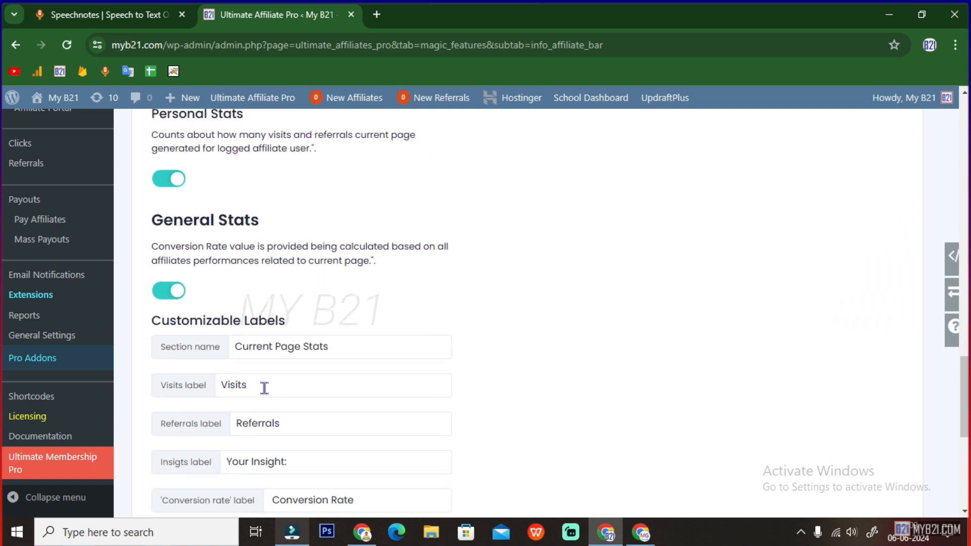
scroll(298, 340, "down", 2)
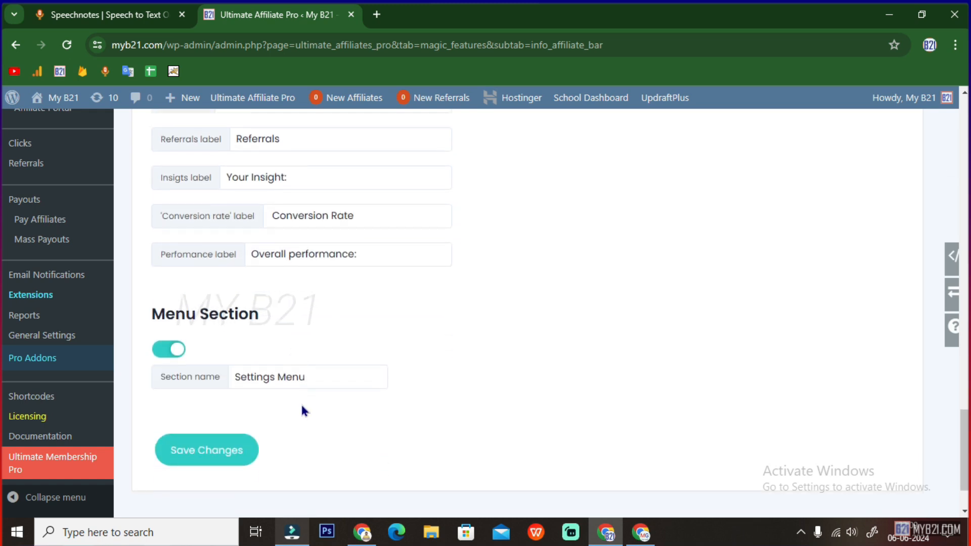
scroll(304, 411, "down", 1)
scroll(247, 403, "down", 1)
left_click(256, 377)
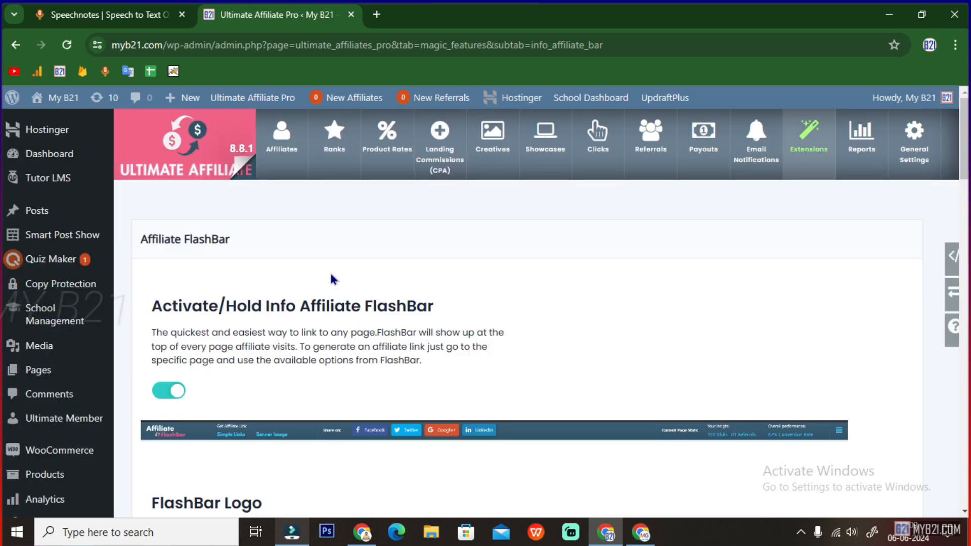
- Look over the saved Affiliate FlashBar settings once more and return to the Extensions list
scroll(444, 460, "down", 7)
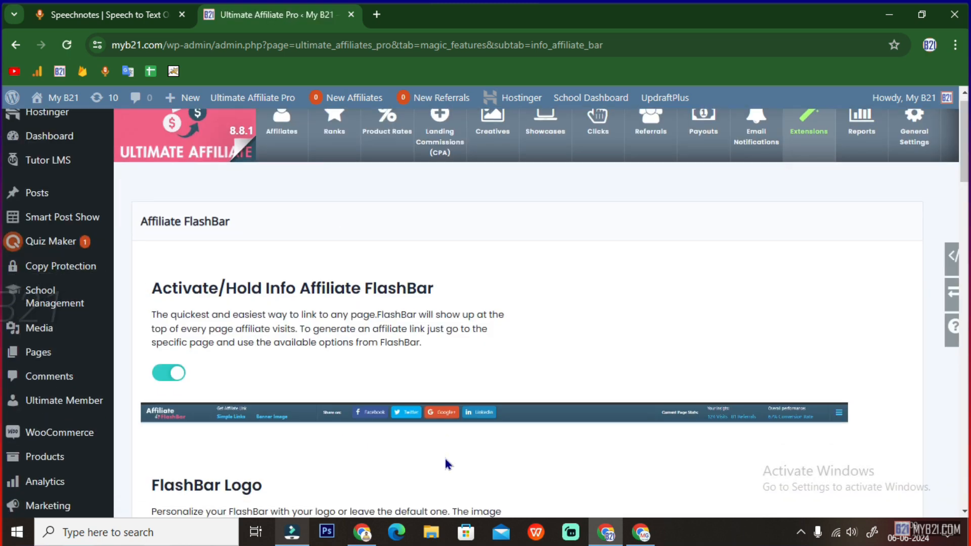
scroll(516, 420, "down", 8)
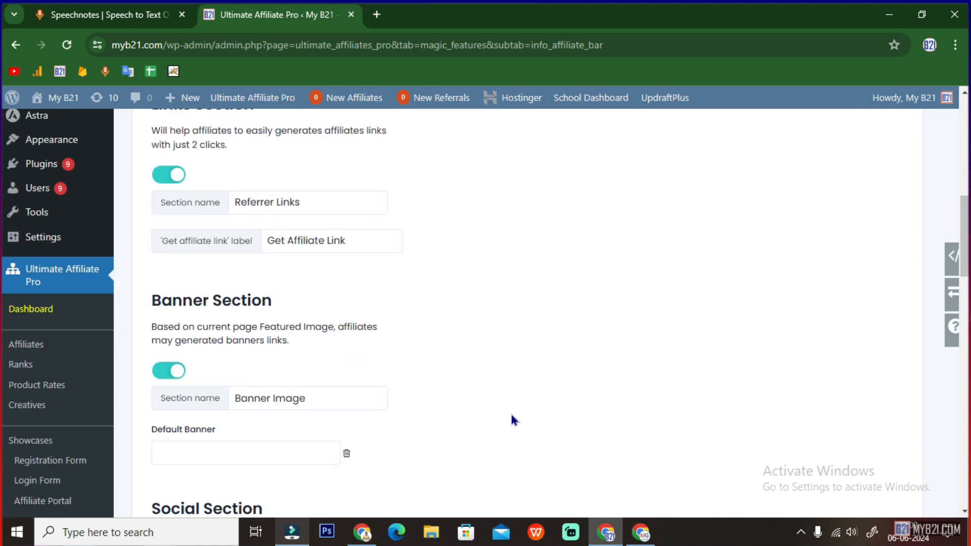
scroll(512, 420, "up", 5)
scroll(514, 420, "up", 10)
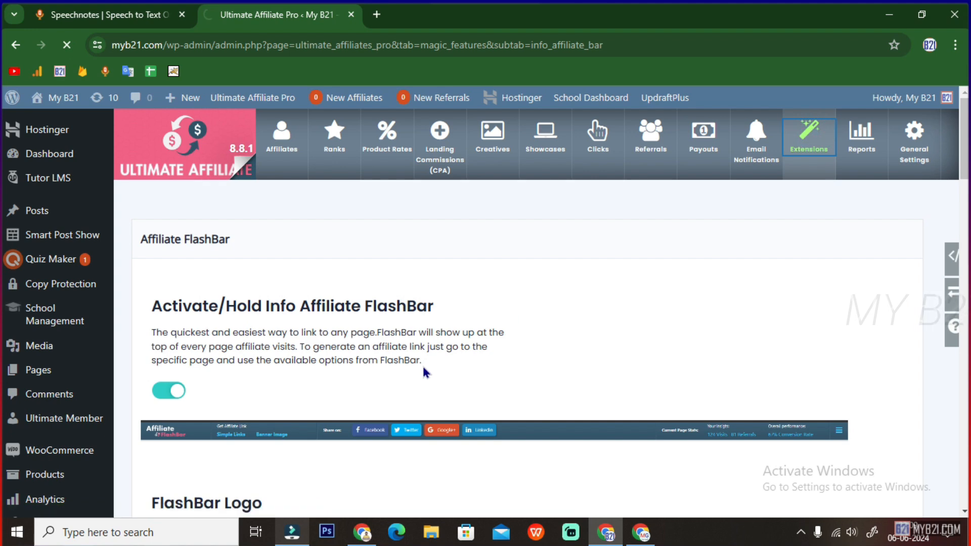
- Look over the last entries of the Extensions list: Product Links, Weekly Email Summary and Add new Extensions
scroll(423, 373, "down", 10)
scroll(424, 368, "down", 20)
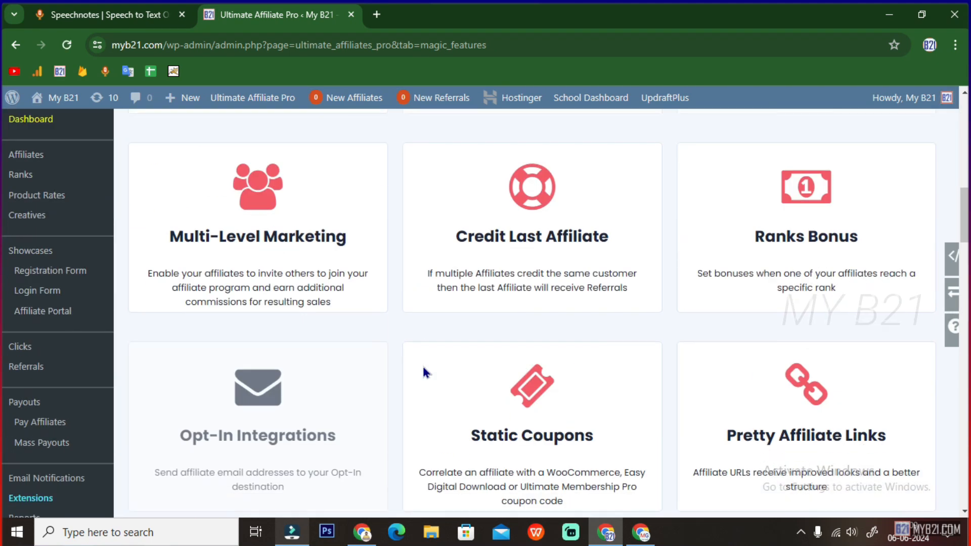
scroll(422, 373, "down", 4)
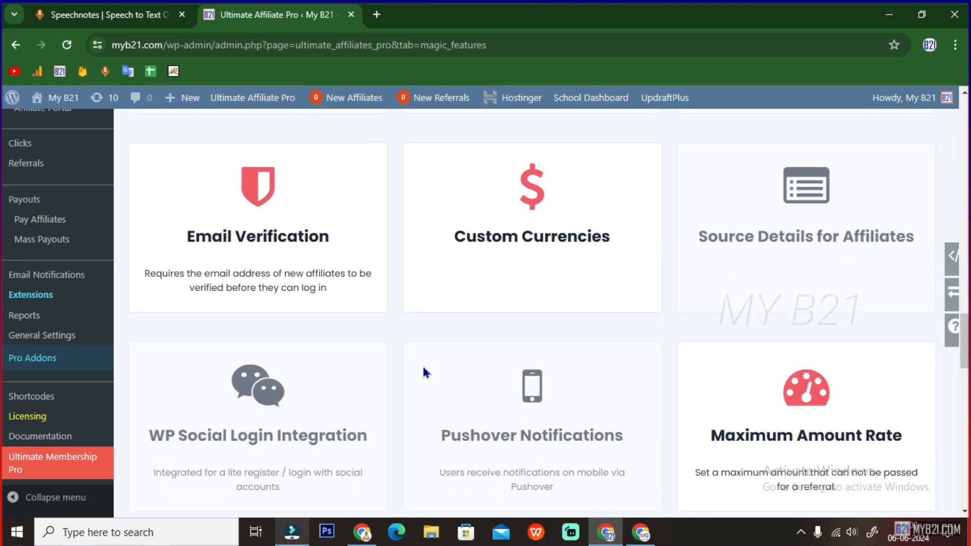
scroll(423, 373, "down", 7)
scroll(424, 369, "down", 11)
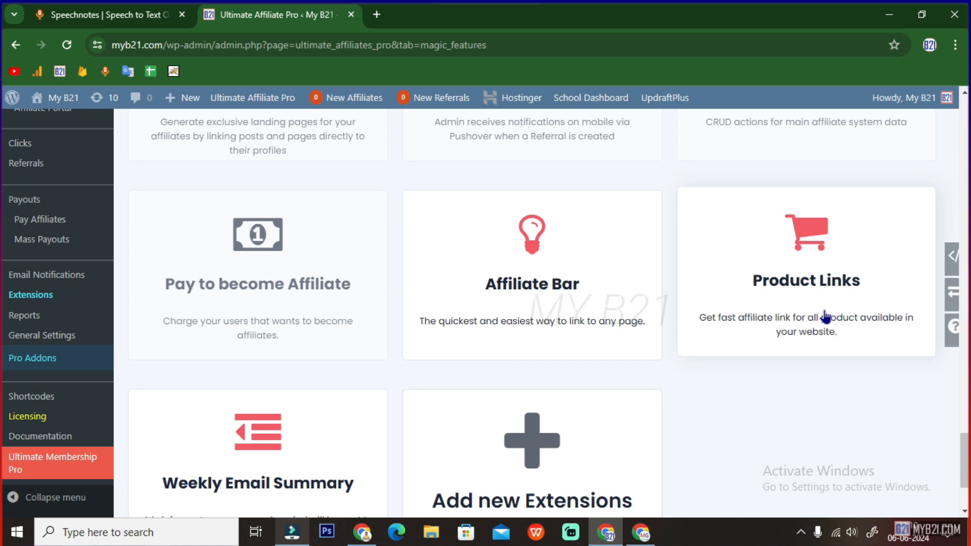
scroll(825, 317, "down", 3)
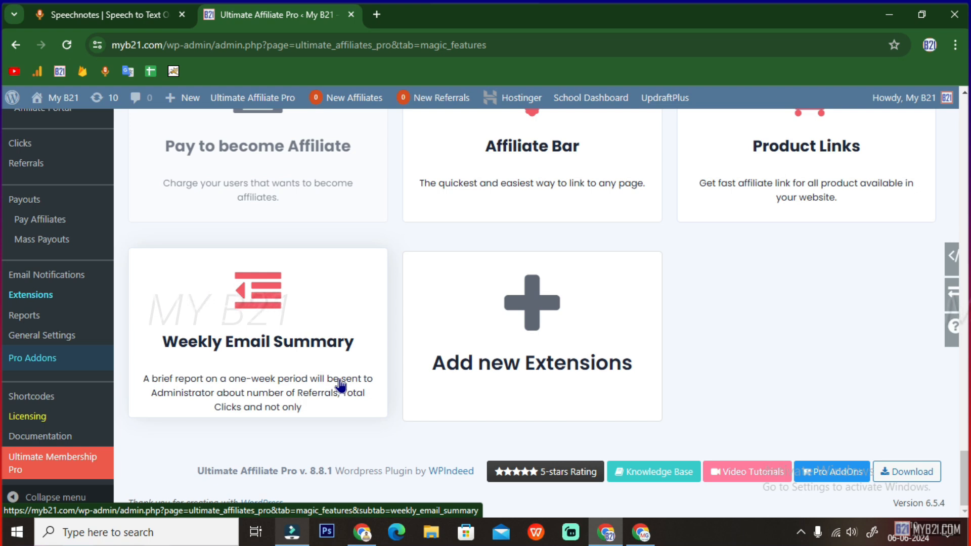
scroll(532, 383, "up", 2)
scroll(555, 369, "down", 2)
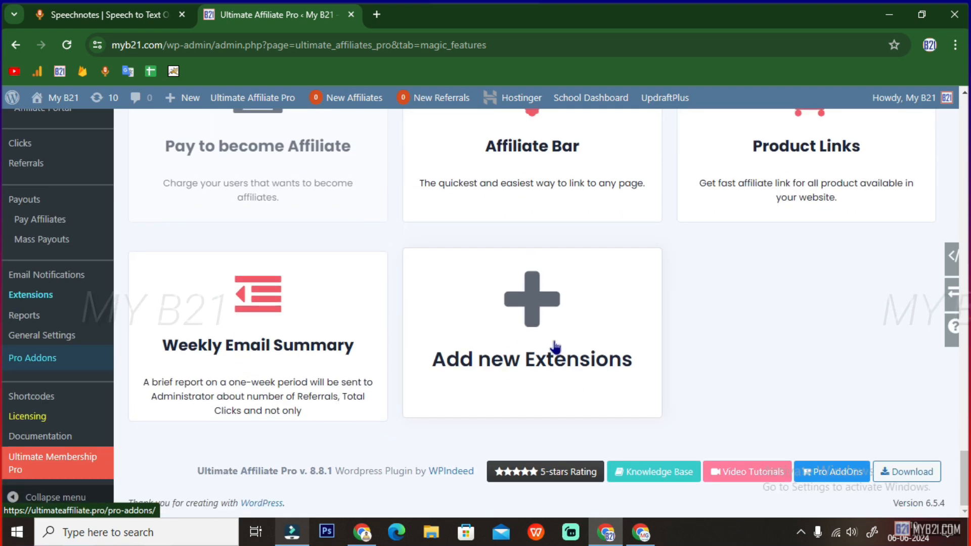
- Go back to the beginning of the Extensions list
scroll(574, 340, "up", 5)
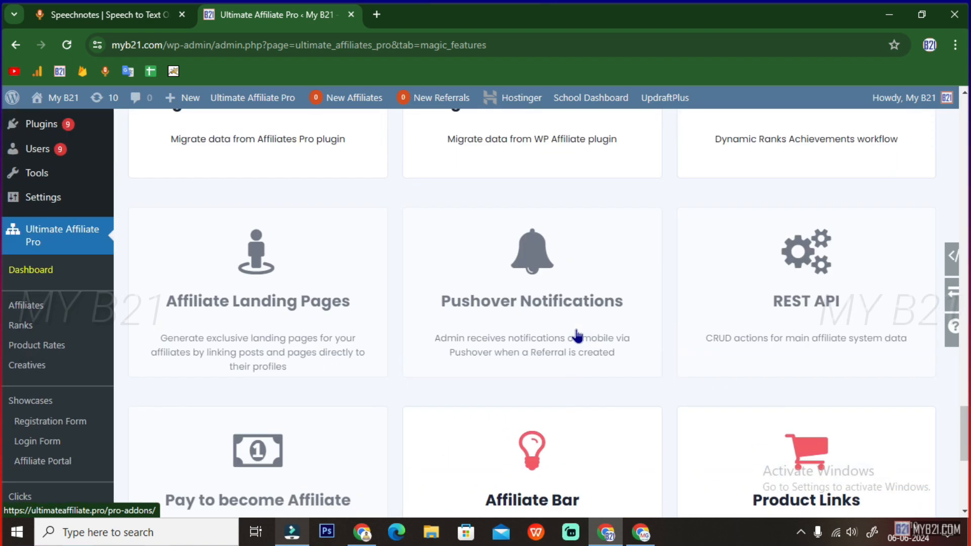
scroll(577, 335, "up", 20)
scroll(577, 335, "up", 15)
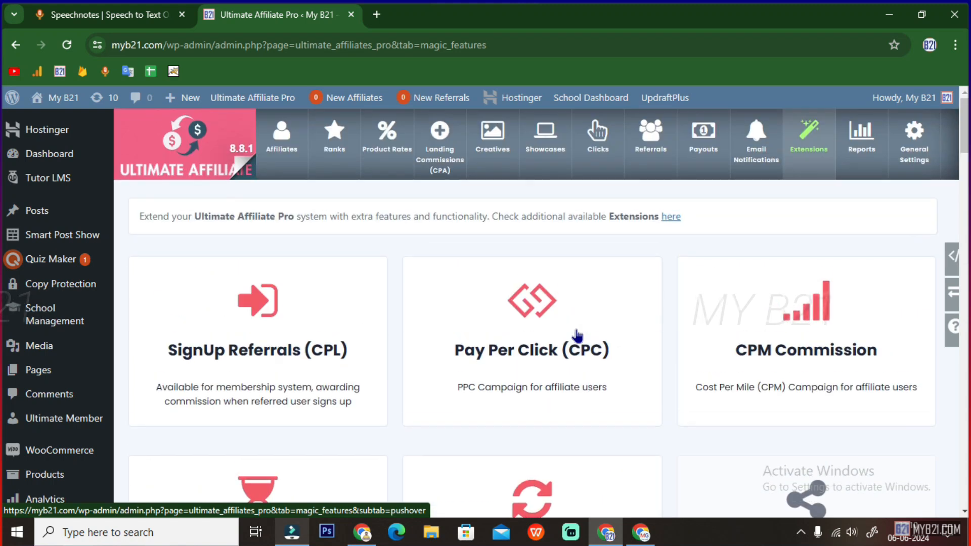
middle_click(560, 239)
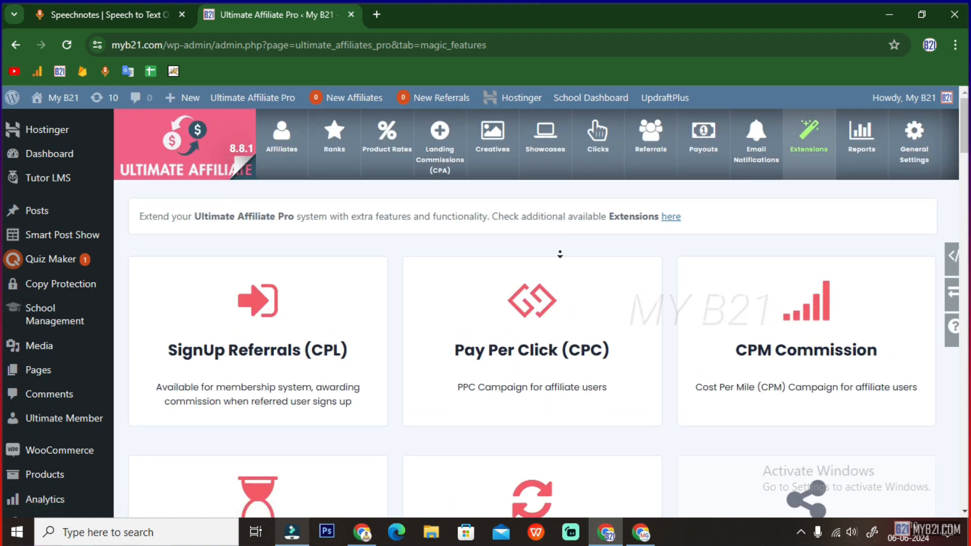